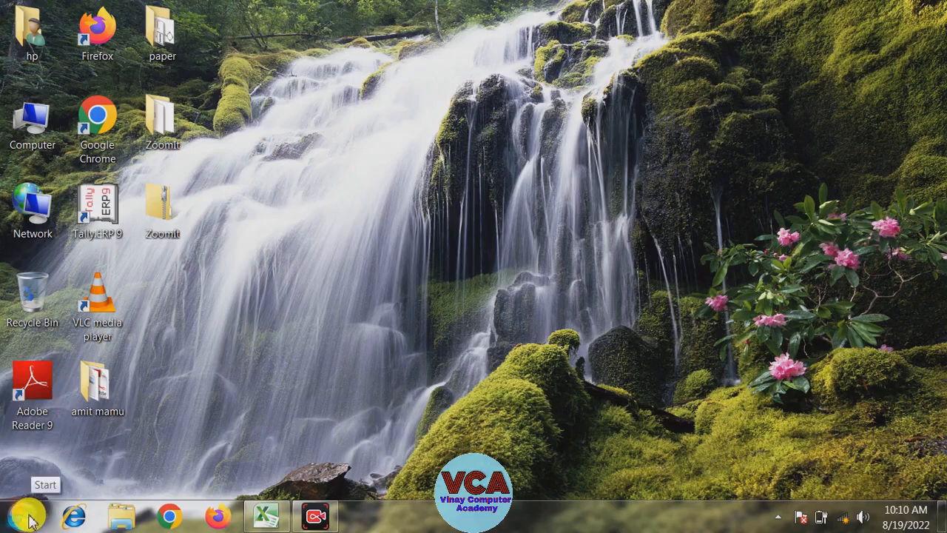
pyautogui.click(28, 520)
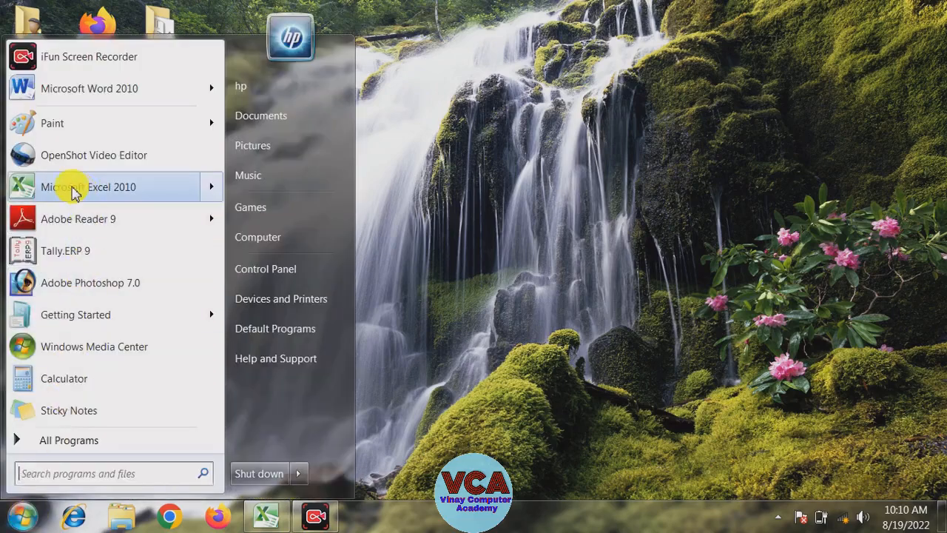
pyautogui.moveTo(78, 189)
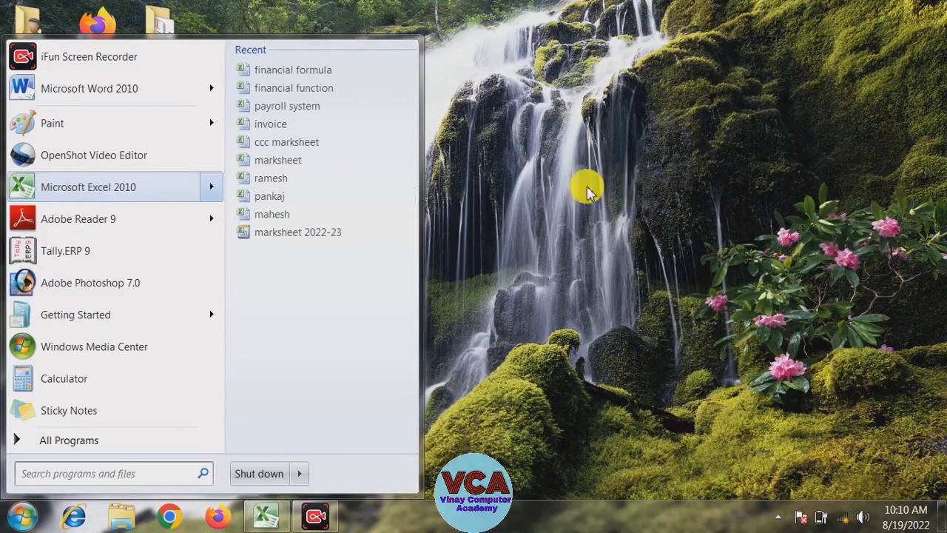
pyautogui.click(544, 195)
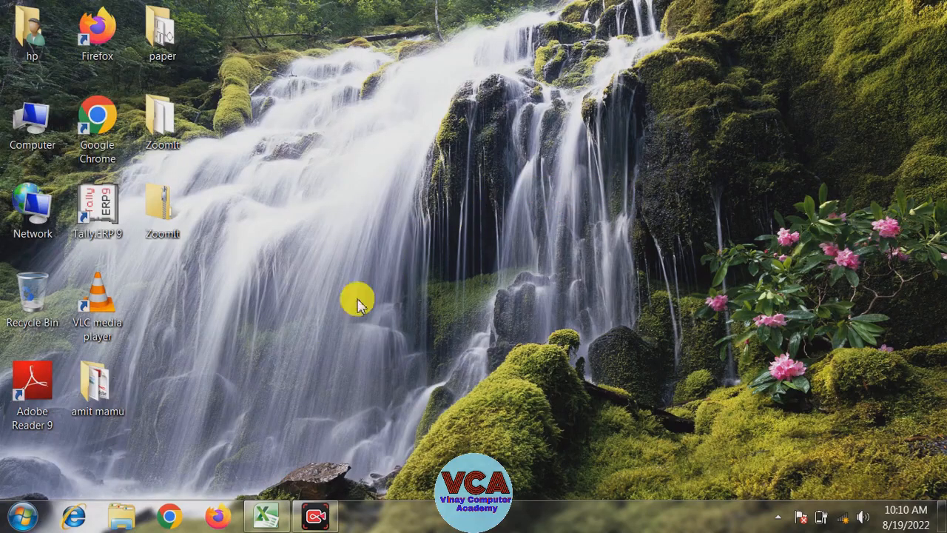
# - Switch to the already open financial formula workbook in Excel
pyautogui.click(268, 518)
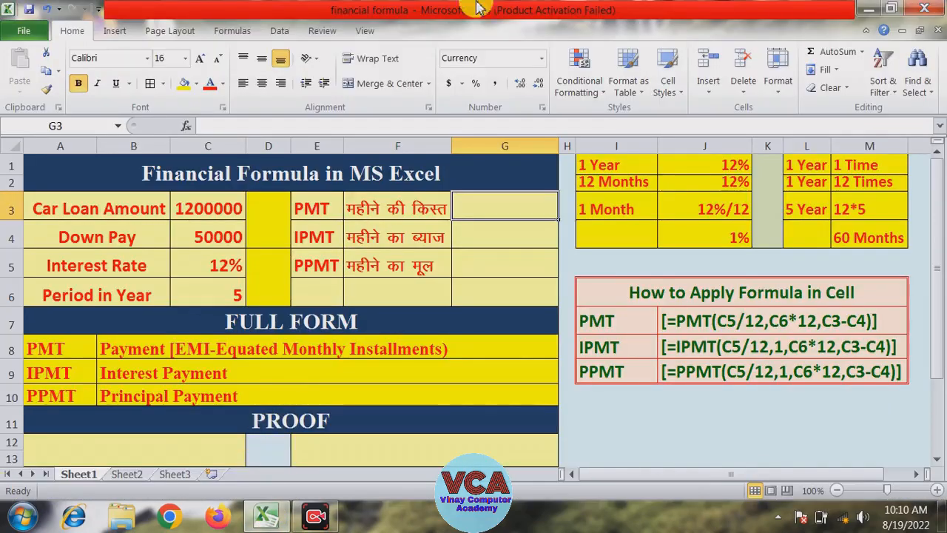
pyautogui.click(511, 283)
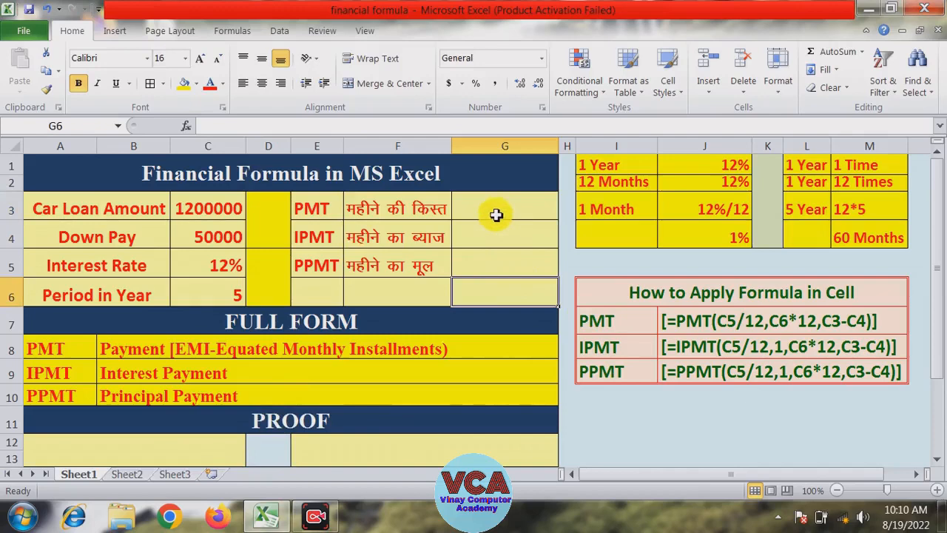
# - On Sheet2, give the totals in B62:D62 below the monthly schedule a yellow fill and cell borders
pyautogui.click(127, 474)
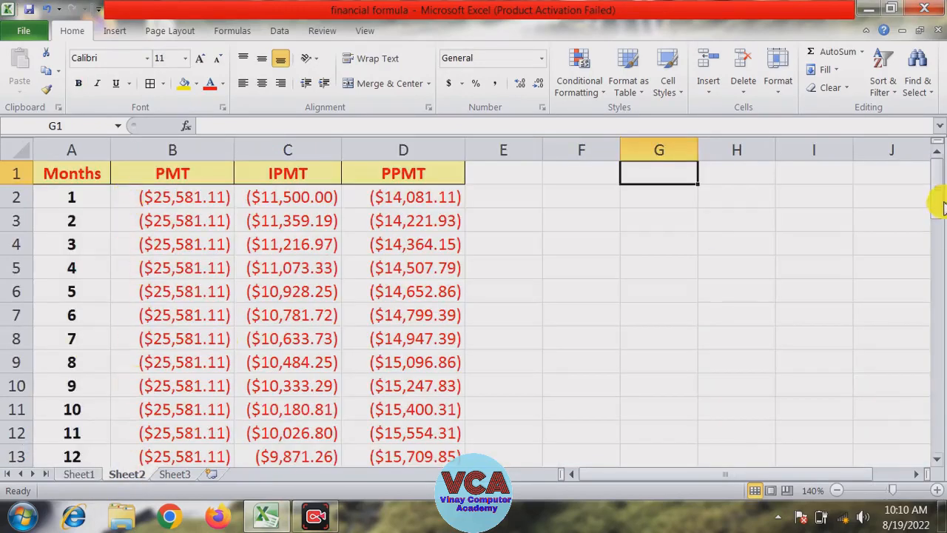
pyautogui.moveTo(939, 201); pyautogui.dragTo(937, 131)
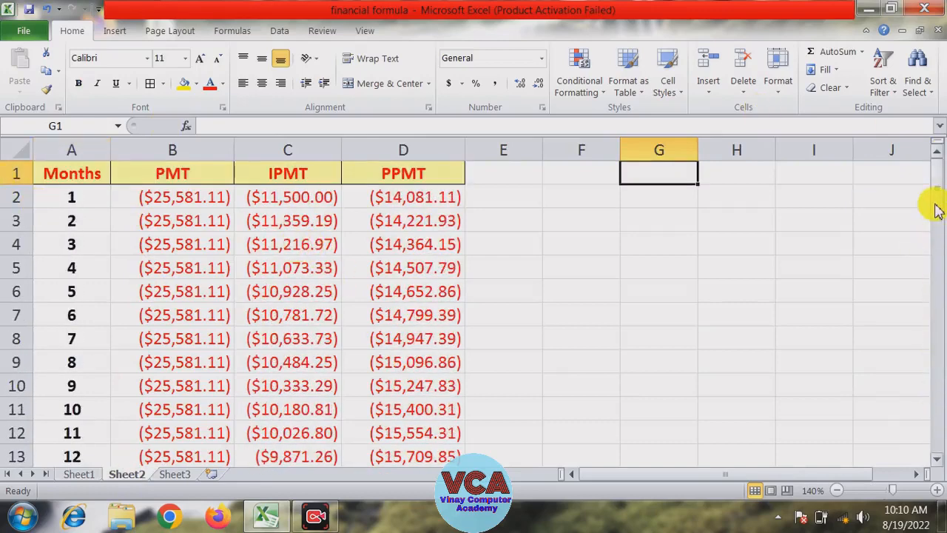
pyautogui.moveTo(937, 205); pyautogui.dragTo(934, 446)
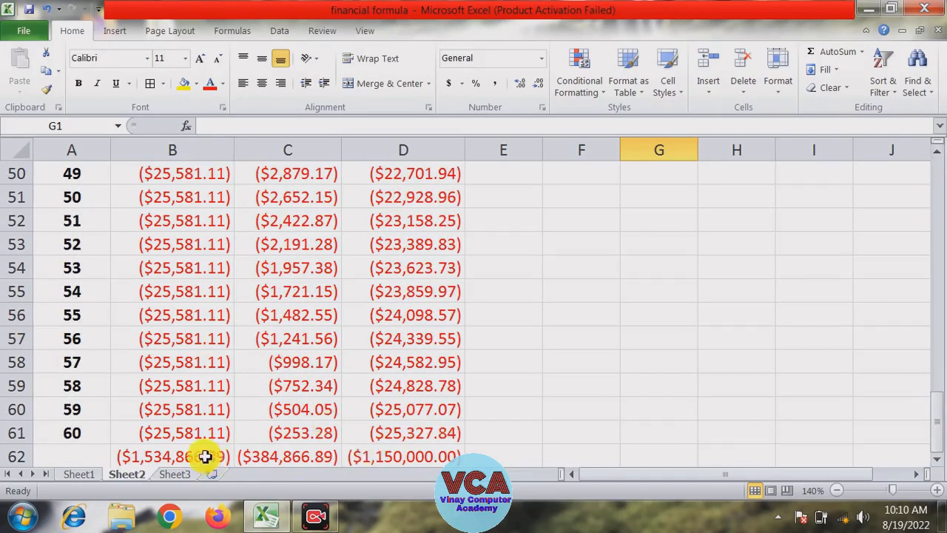
pyautogui.moveTo(148, 456); pyautogui.dragTo(374, 453)
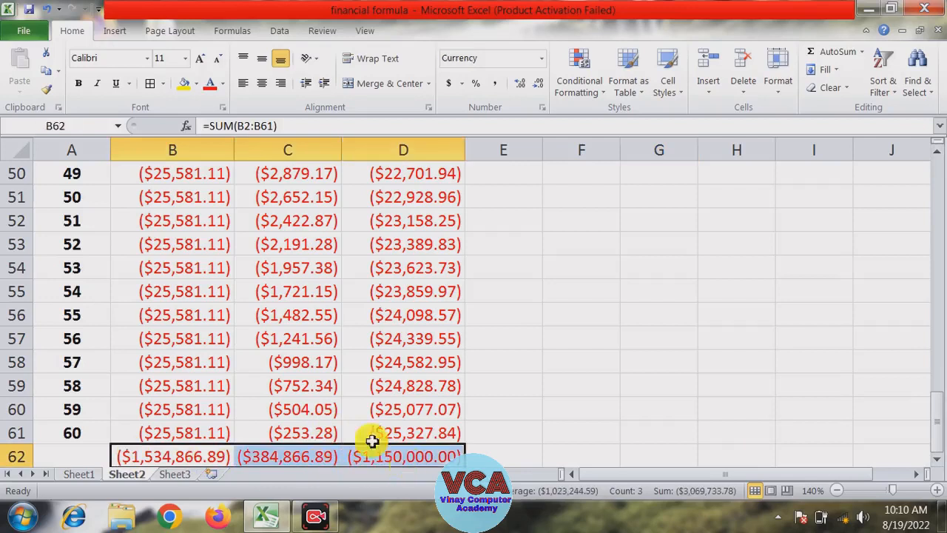
pyautogui.click(184, 84)
pyautogui.click(151, 84)
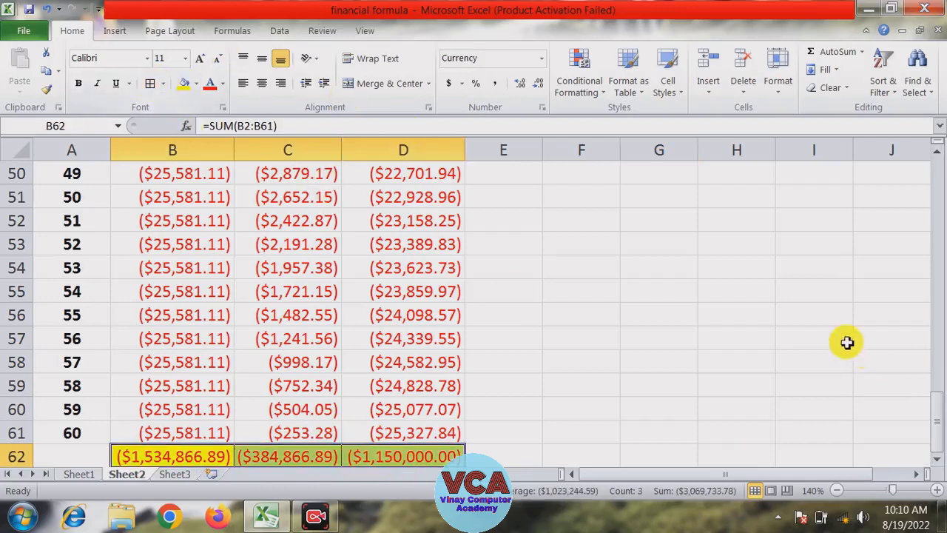
pyautogui.click(814, 318)
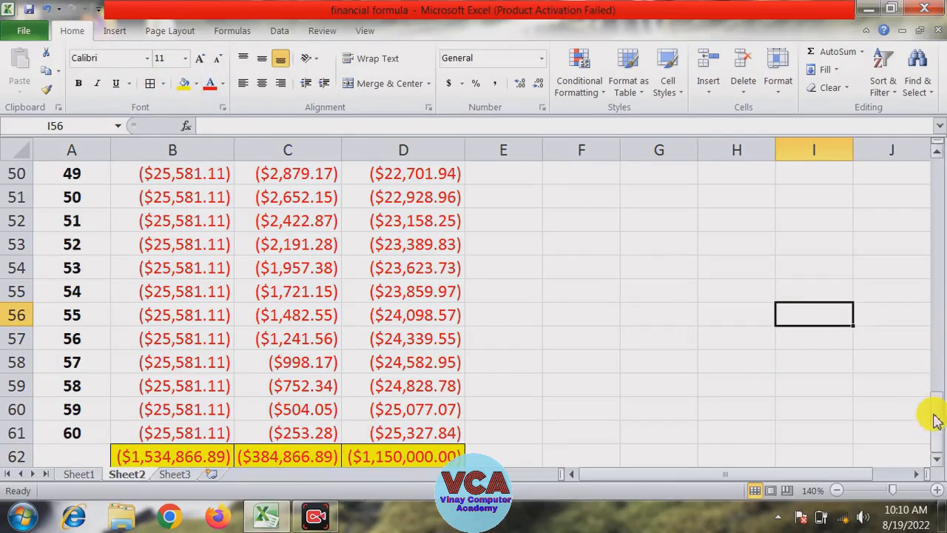
# - Return to Sheet1 and go through the PMT, IPMT and PPMT result cells G3 to G5
pyautogui.moveTo(937, 416); pyautogui.dragTo(940, 170)
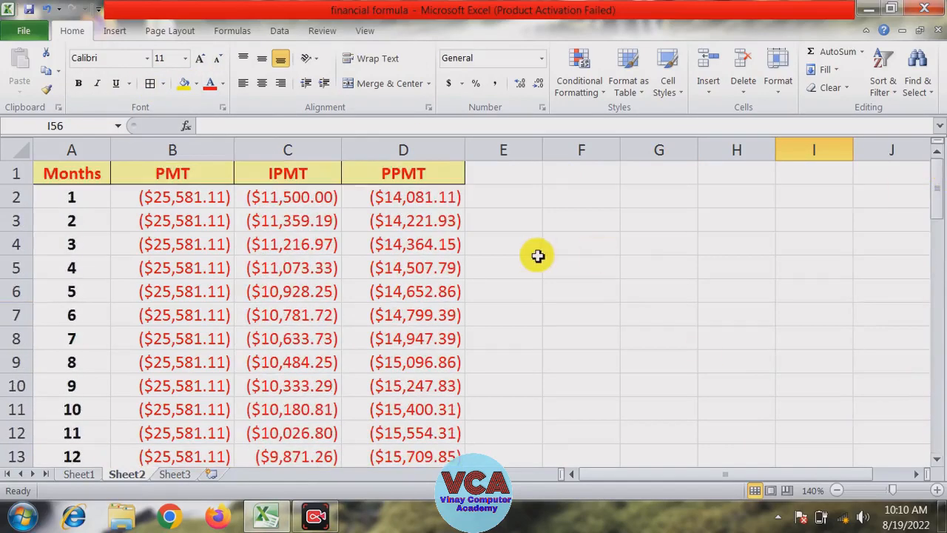
pyautogui.click(77, 475)
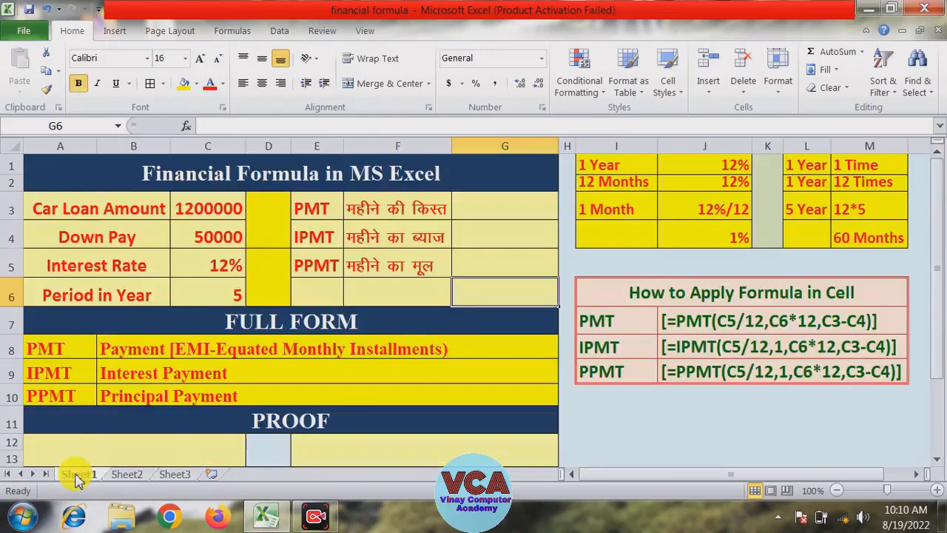
pyautogui.click(485, 244)
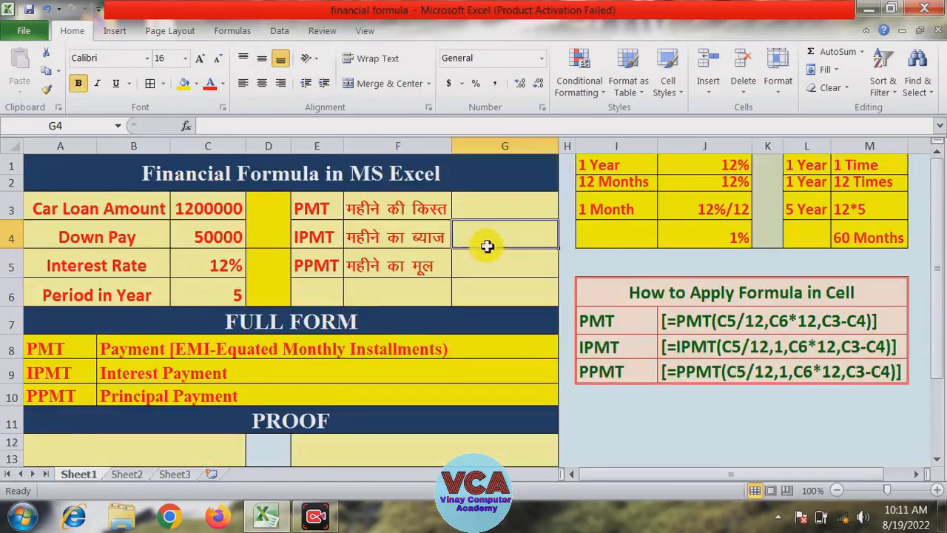
pyautogui.click(487, 207)
pyautogui.click(486, 244)
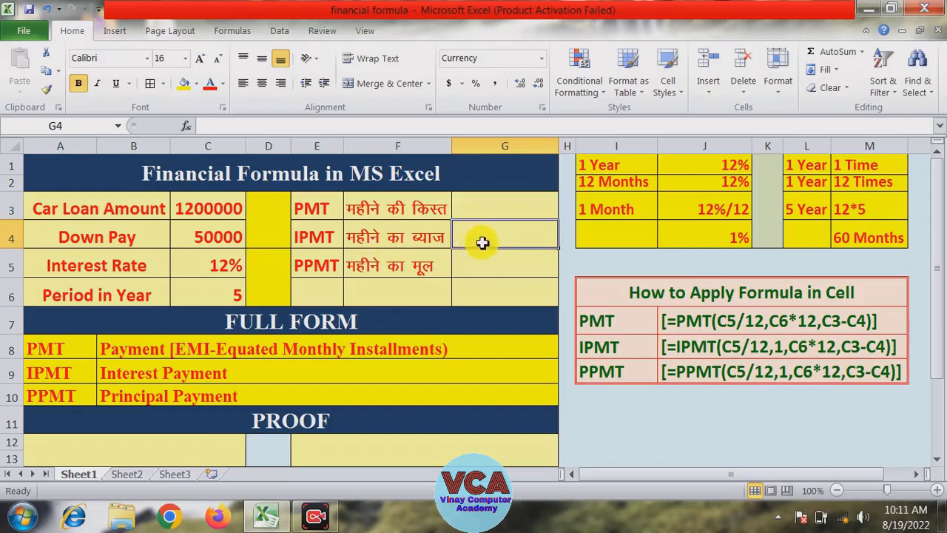
pyautogui.click(487, 262)
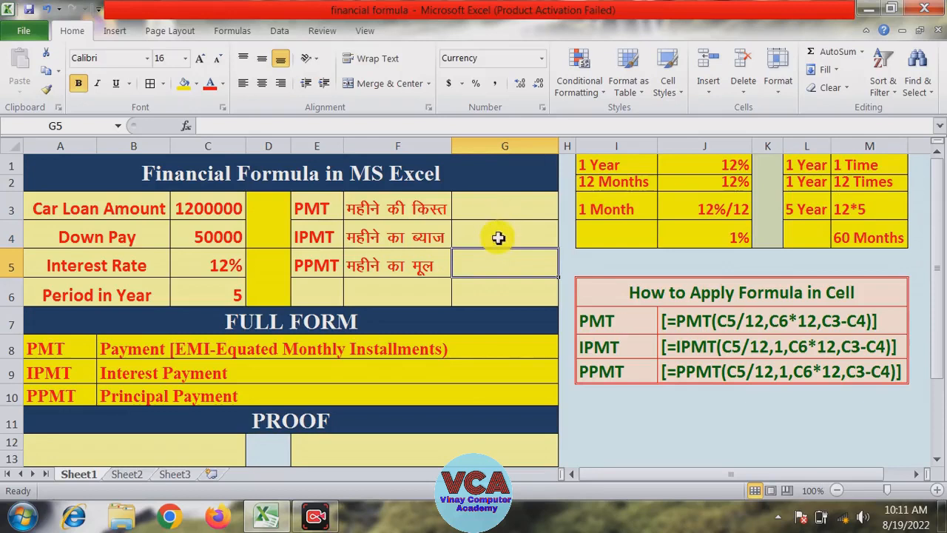
# - Enter the label Months in the merged yellow cell D3 beside the loan details
pyautogui.click(266, 209)
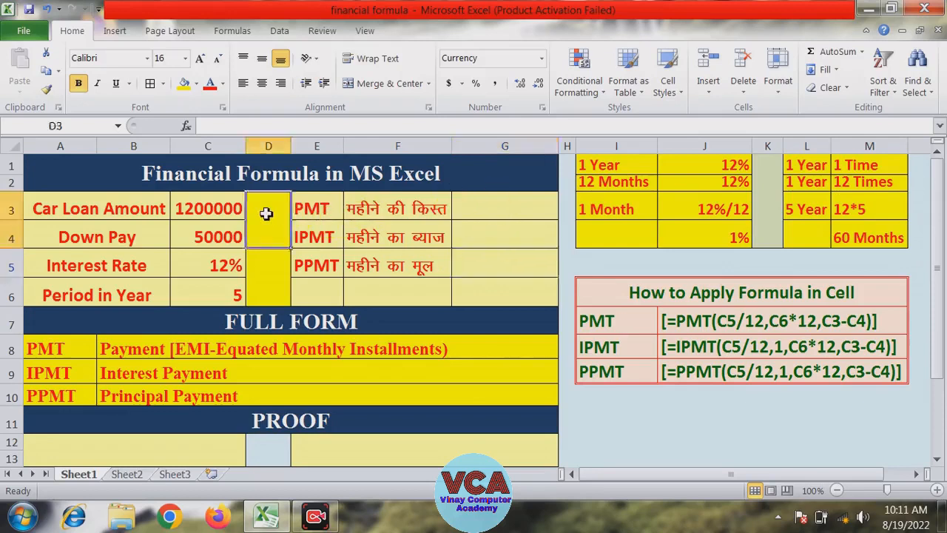
pyautogui.write('M')
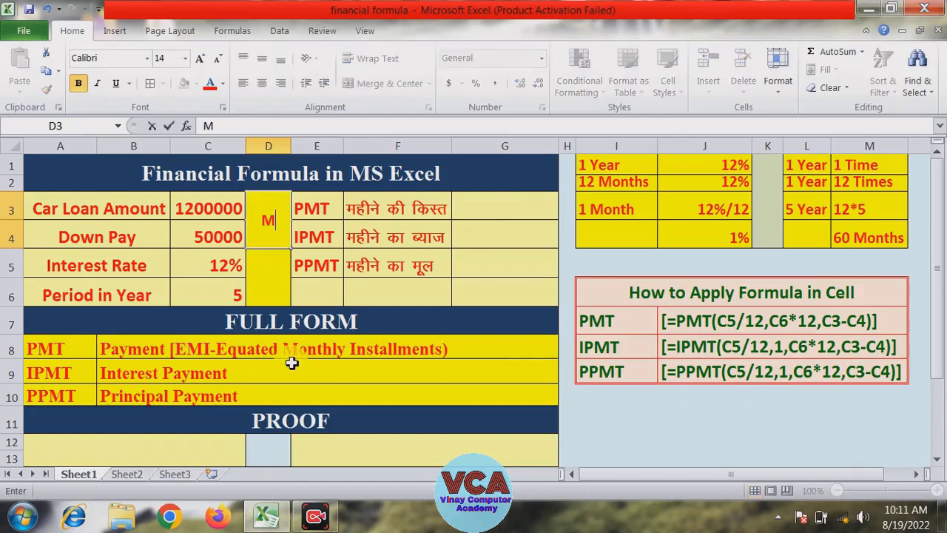
pyautogui.write('onths')
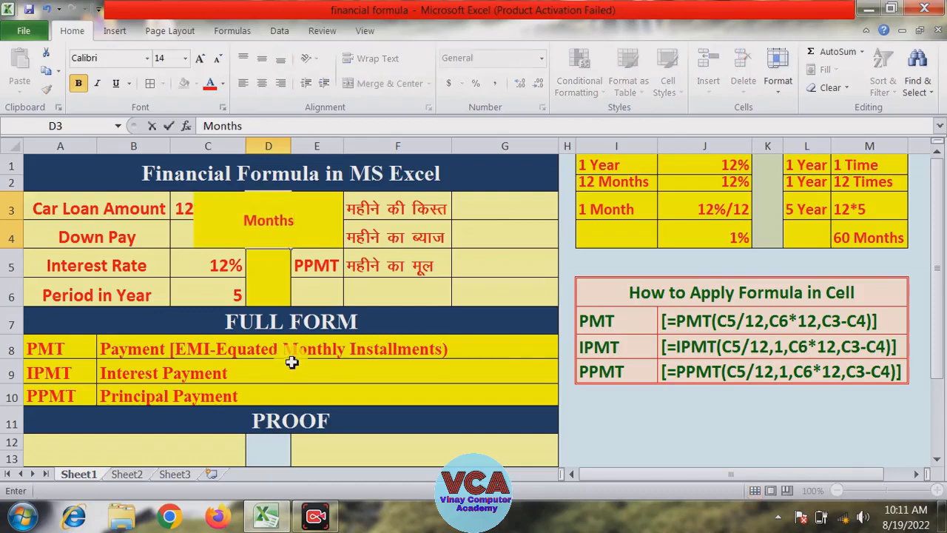
pyautogui.click(531, 272)
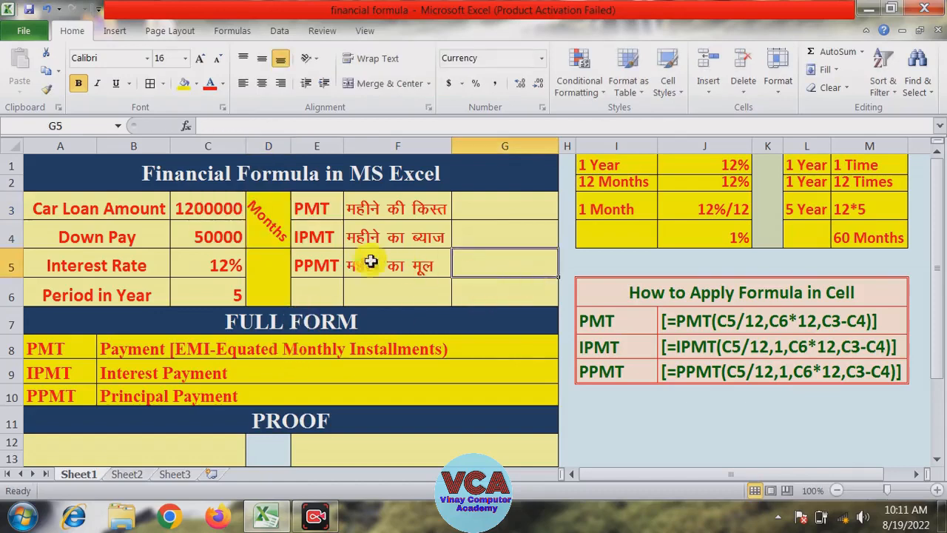
# - Examine the text orientation options for the Months cell without changing its angle
pyautogui.click(274, 226)
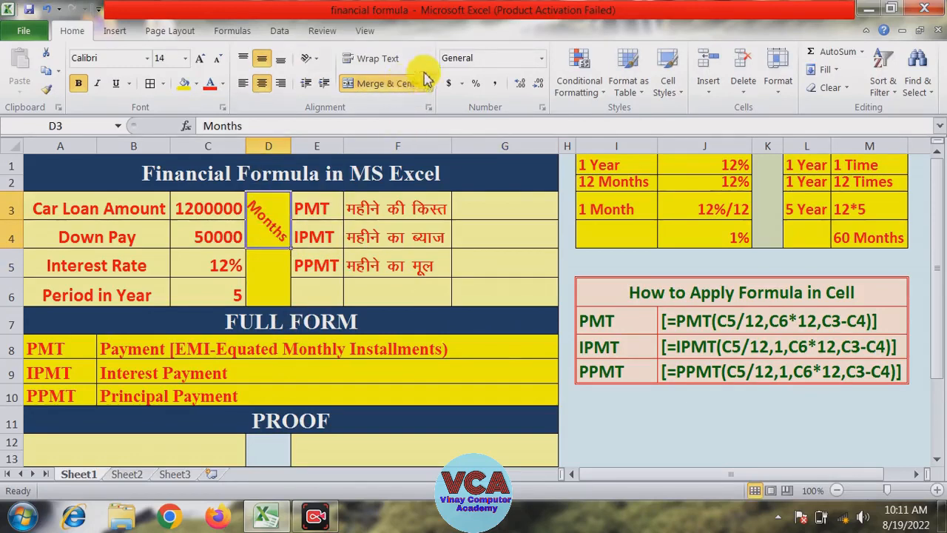
pyautogui.click(317, 61)
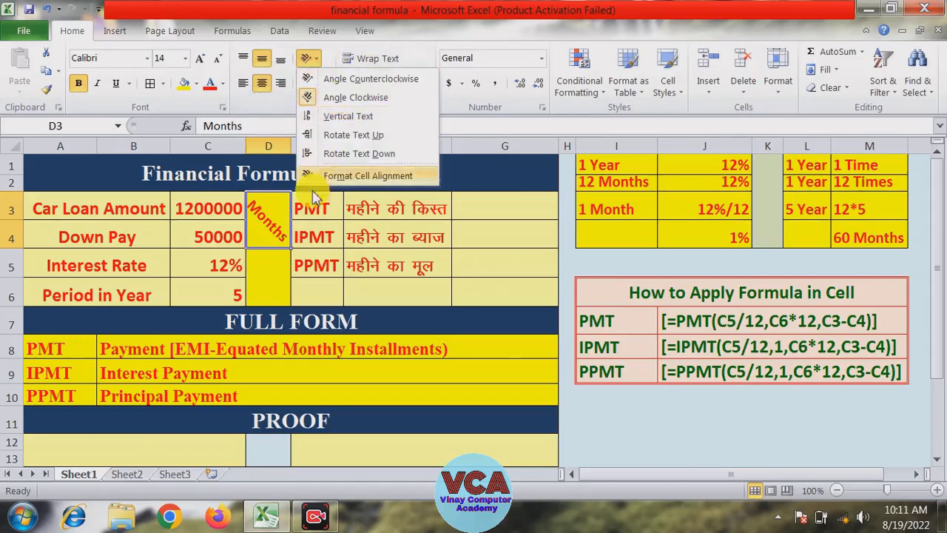
pyautogui.click(274, 276)
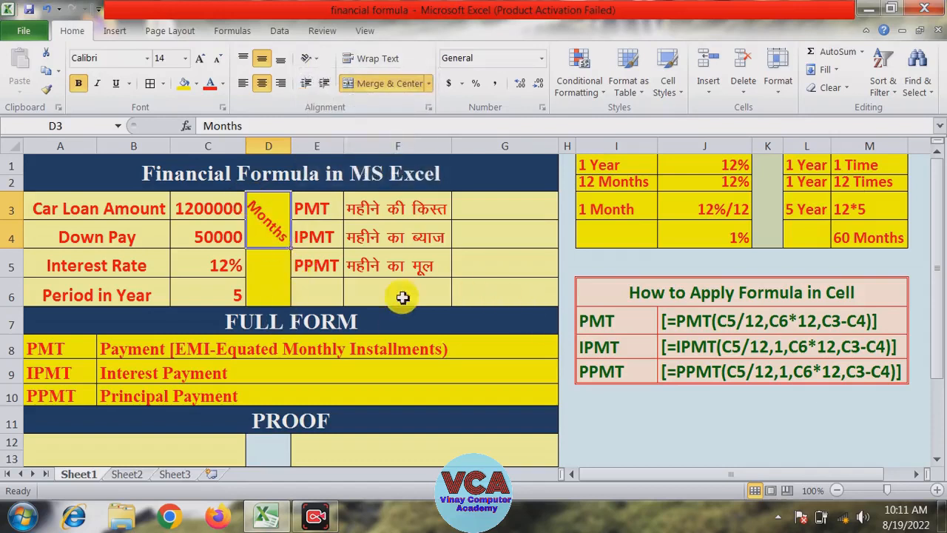
# - Enter 1 as the month number in the merged cell D5 below the Months label
pyautogui.click(276, 276)
pyautogui.write('1')
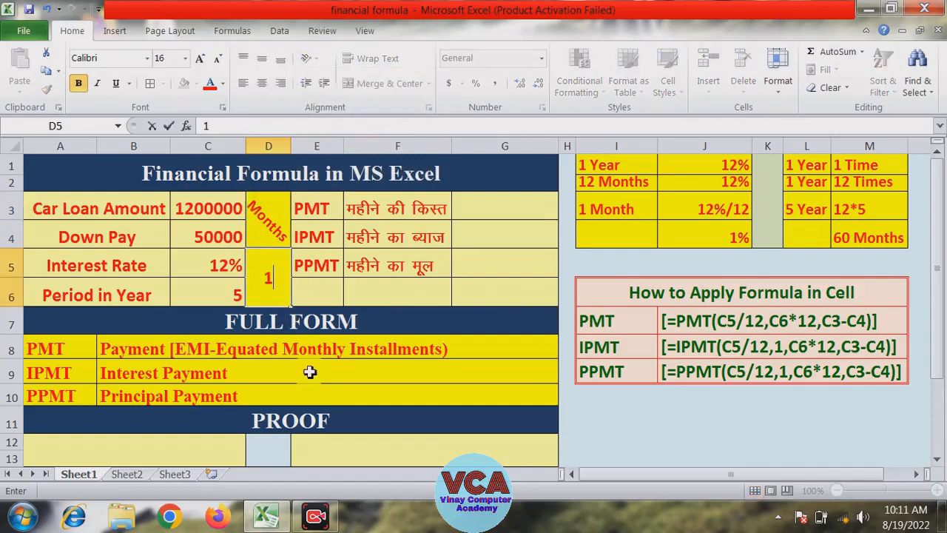
pyautogui.click(434, 294)
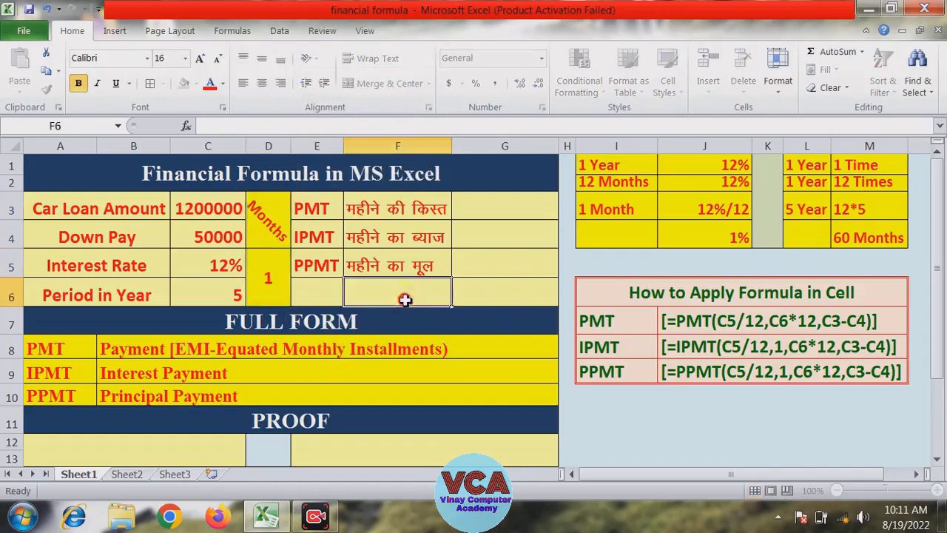
pyautogui.click(279, 283)
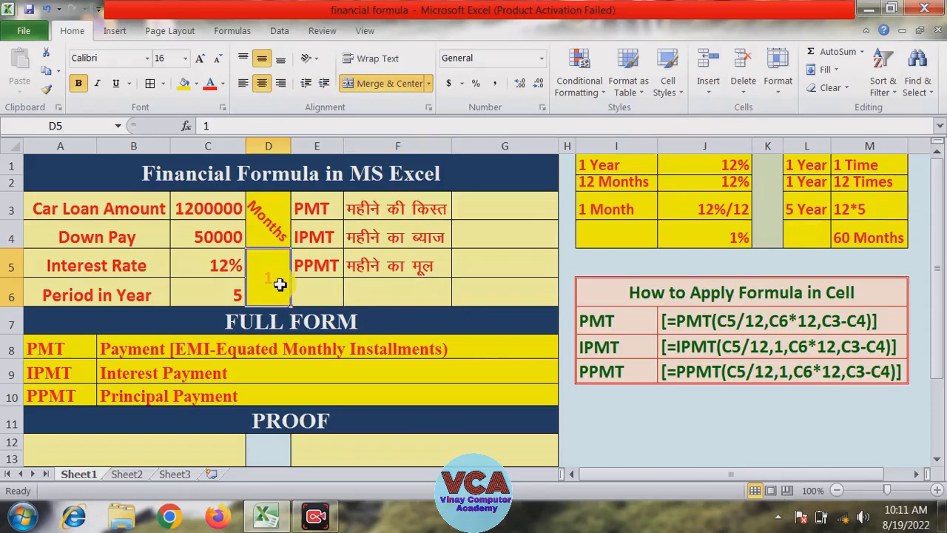
# - Begin a PMT formula in cell G3, using the interest rate cell divided by 12 (C5/12) as the rate
pyautogui.click(482, 211)
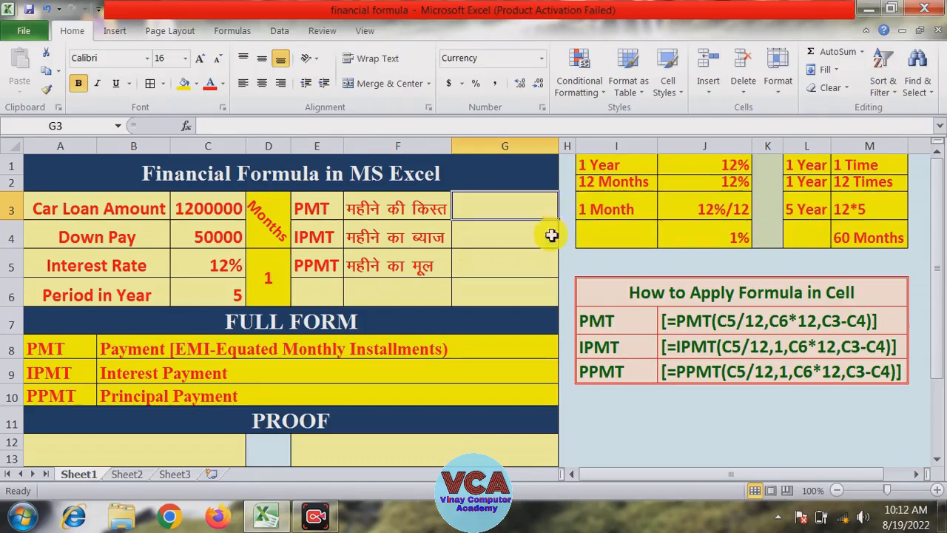
pyautogui.click(509, 253)
pyautogui.click(508, 218)
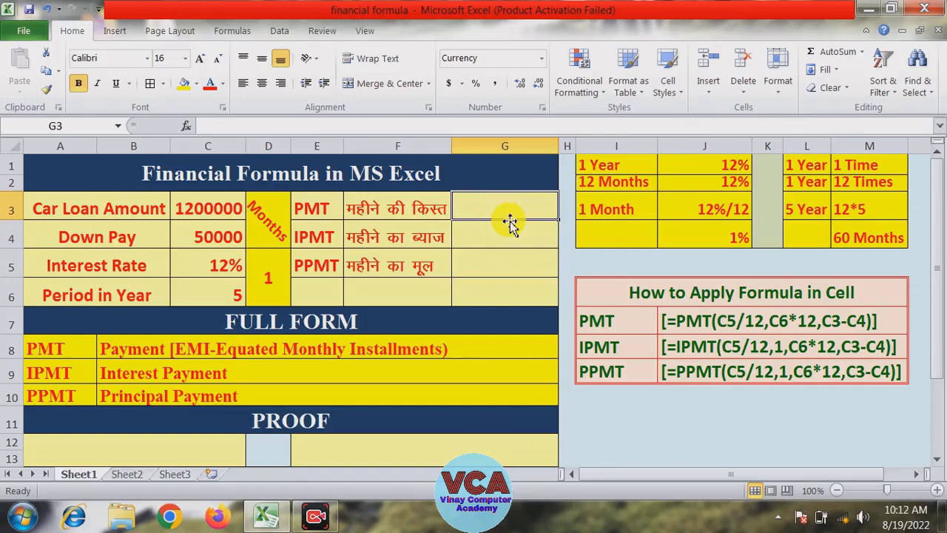
pyautogui.write('=')
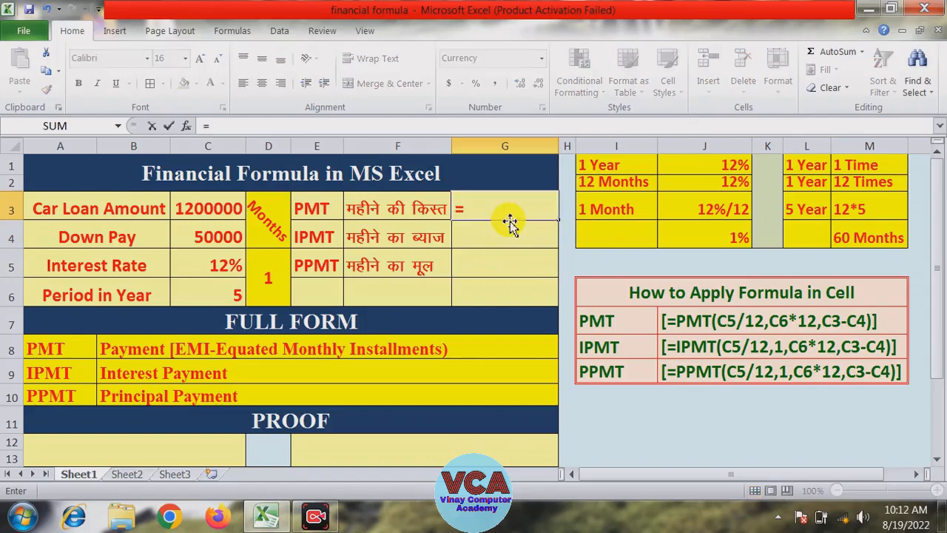
pyautogui.write('PMT(')
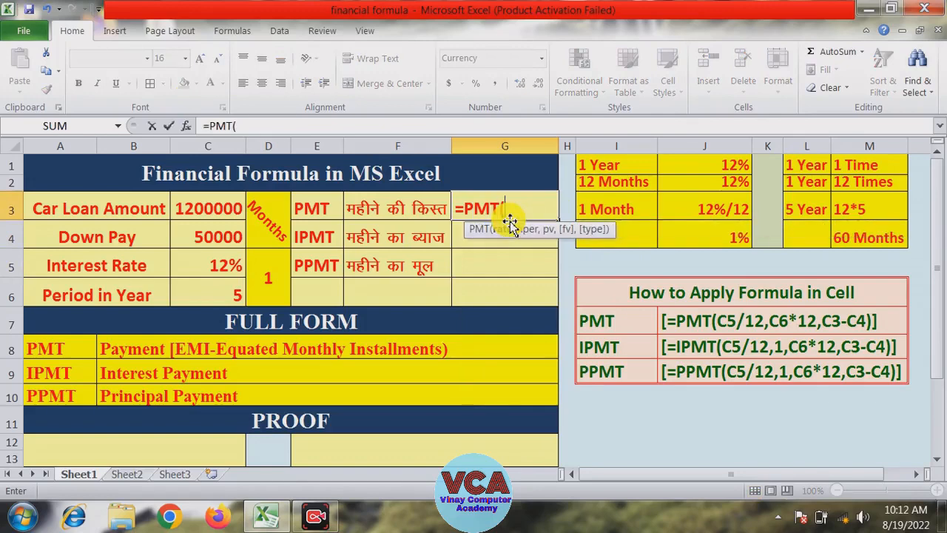
pyautogui.click(224, 268)
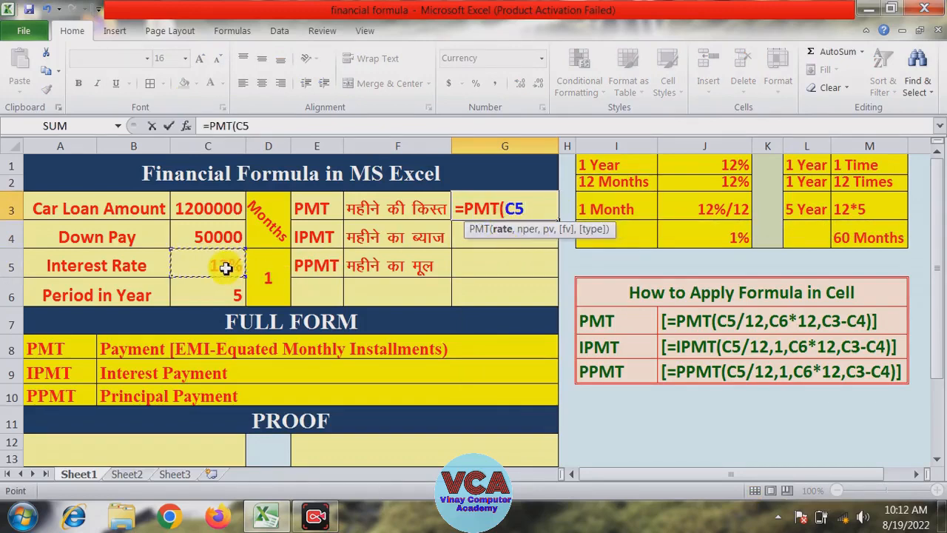
pyautogui.write('/12')
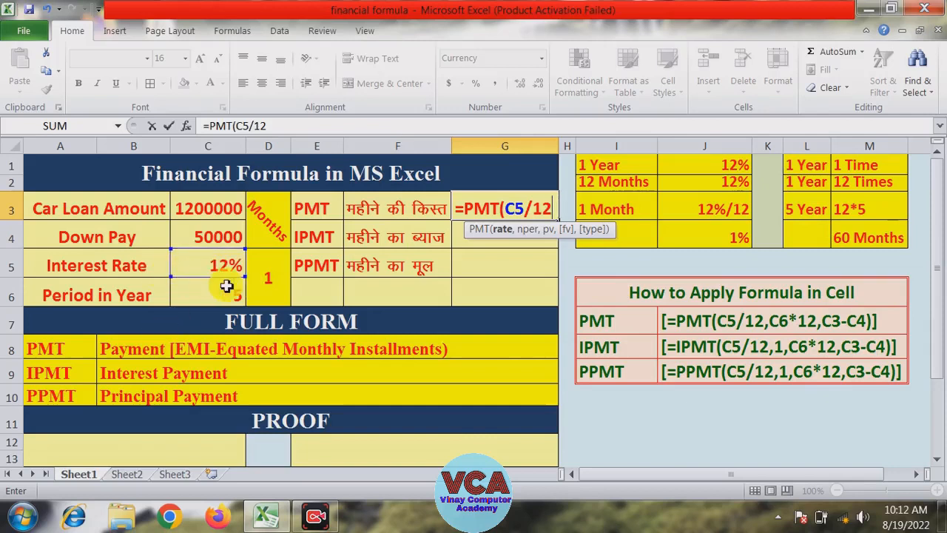
pyautogui.write(',')
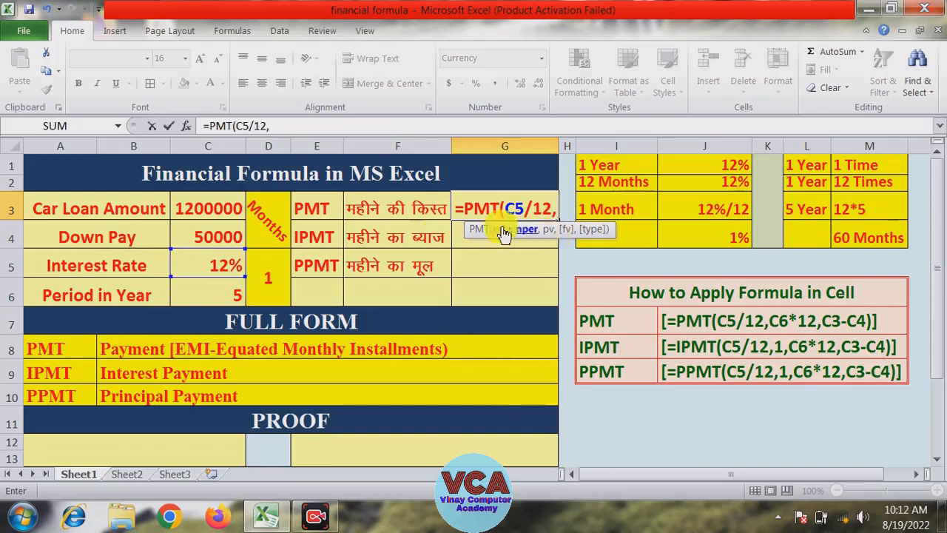
# - Complete the PMT formula in G3 with C6*12 as the number of payments and C3-C4 as the present value
pyautogui.click(214, 295)
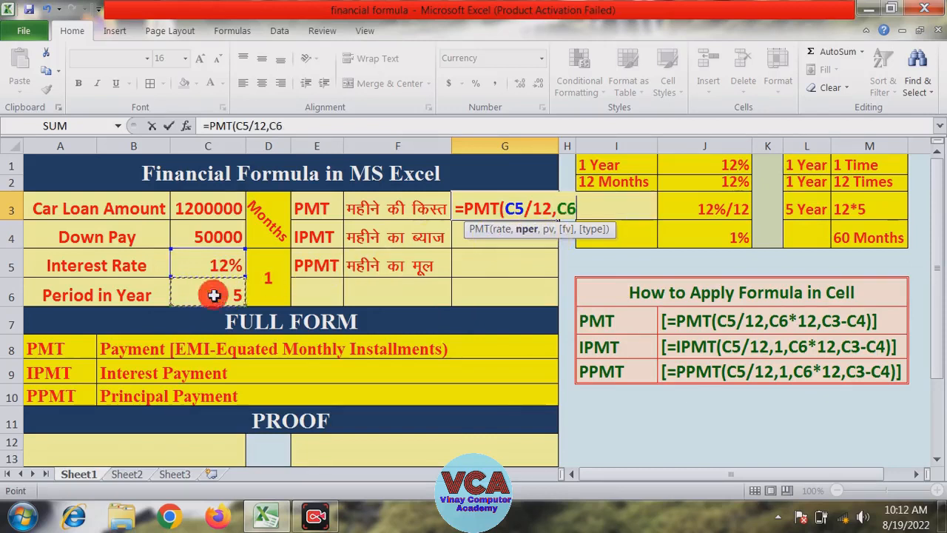
pyautogui.write('*')
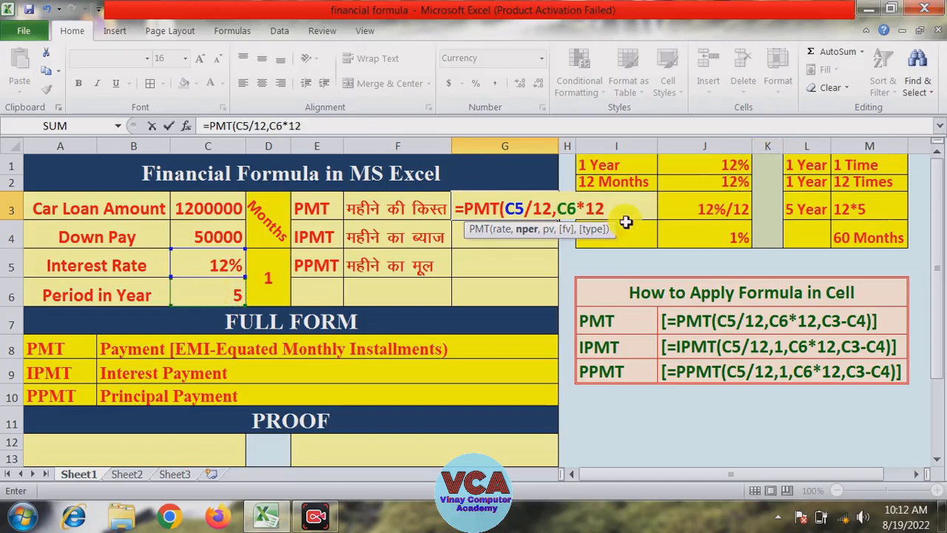
pyautogui.write('12')
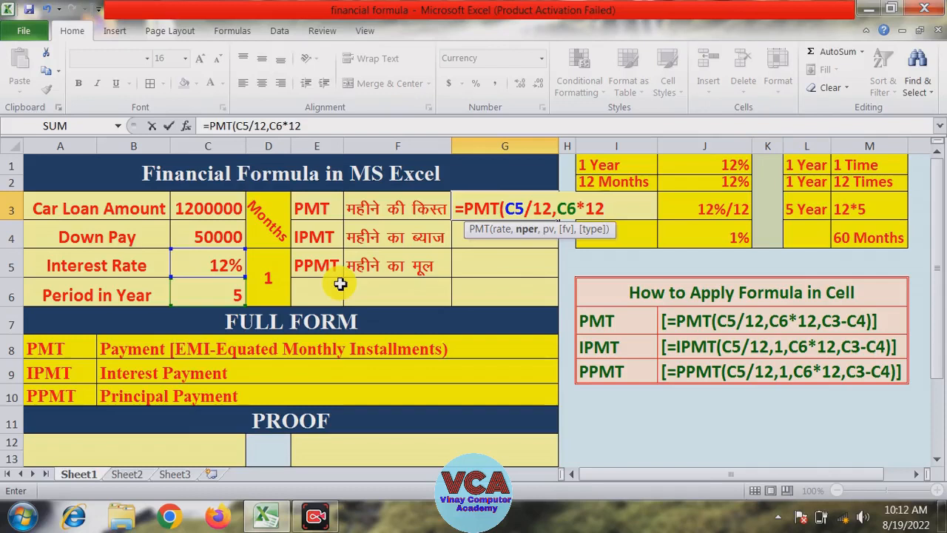
pyautogui.write(',')
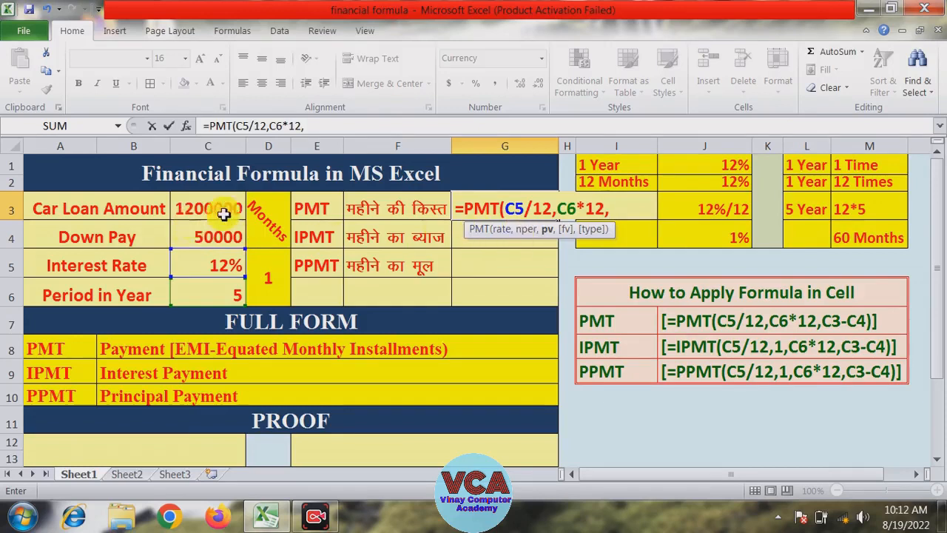
pyautogui.click(220, 210)
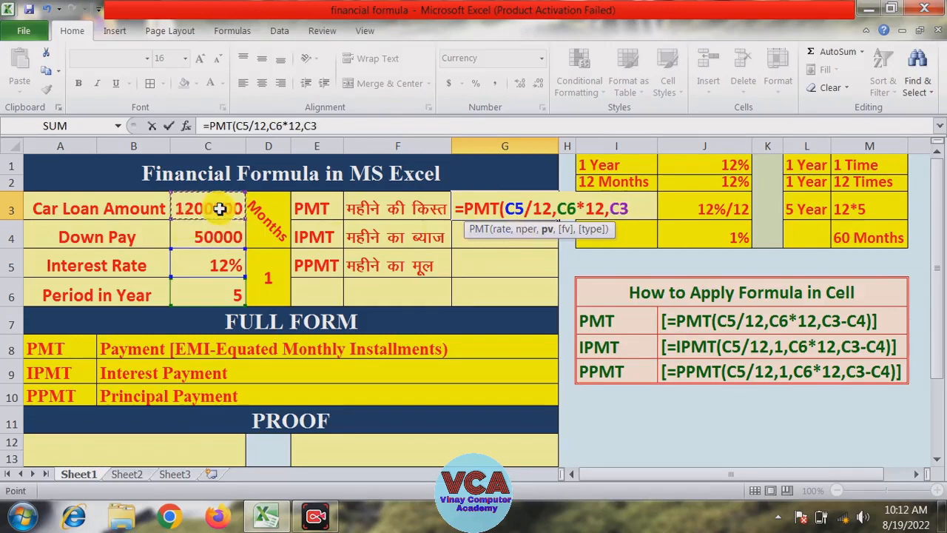
pyautogui.write('-')
pyautogui.click(209, 237)
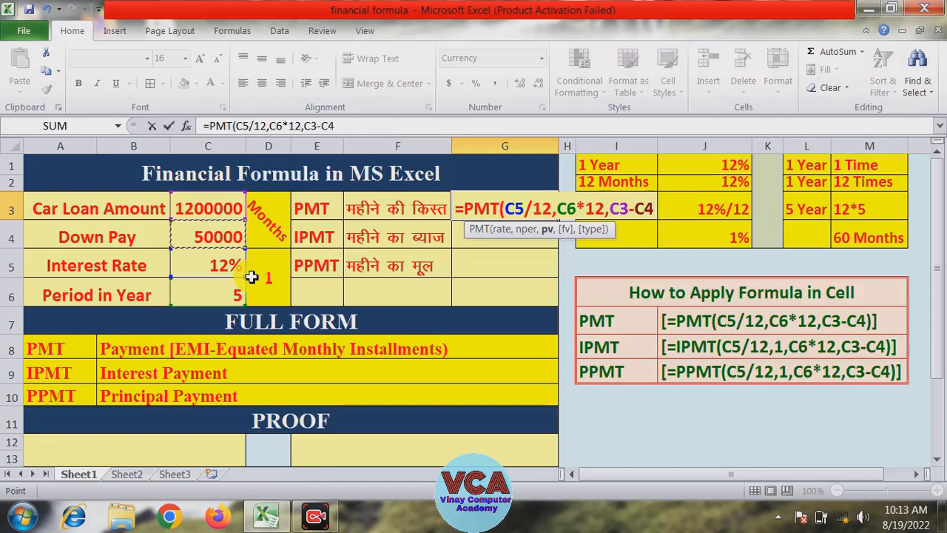
pyautogui.write(')')
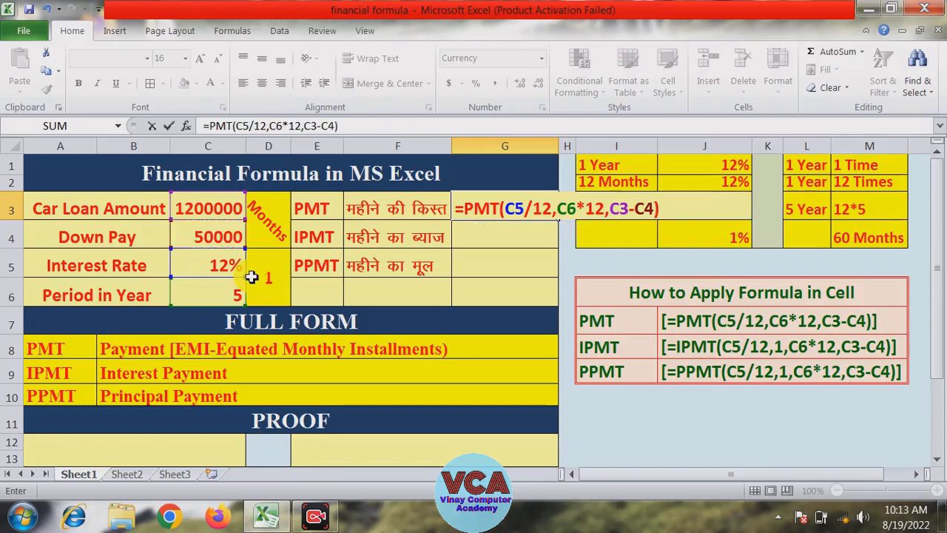
pyautogui.press('Return')
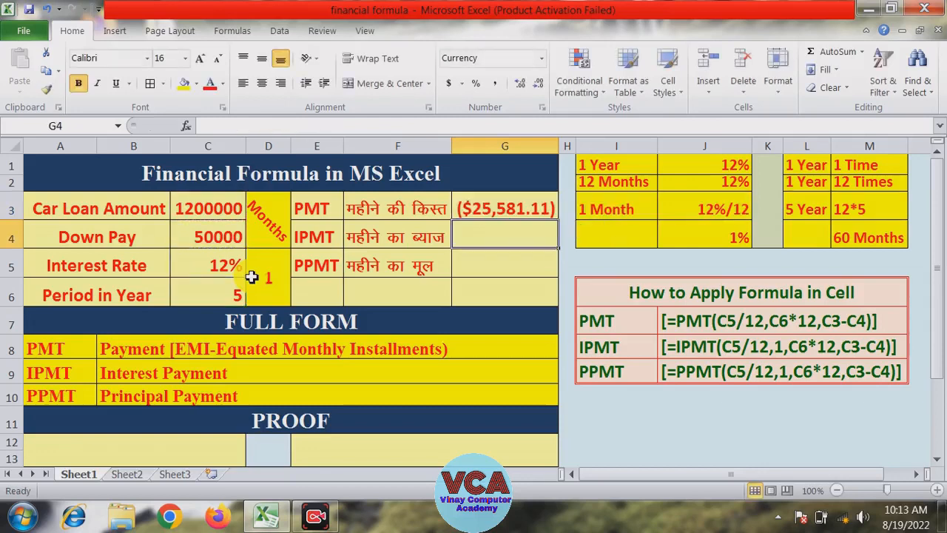
# - Examine the PMT formula and result in G3 against the IPMT and PPMT cells G4 and G5
pyautogui.click(501, 207)
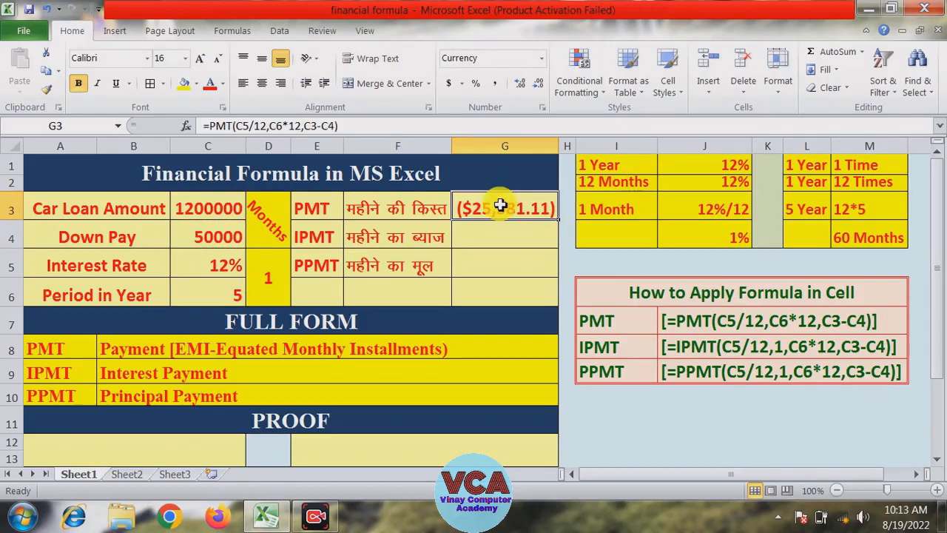
pyautogui.click(493, 235)
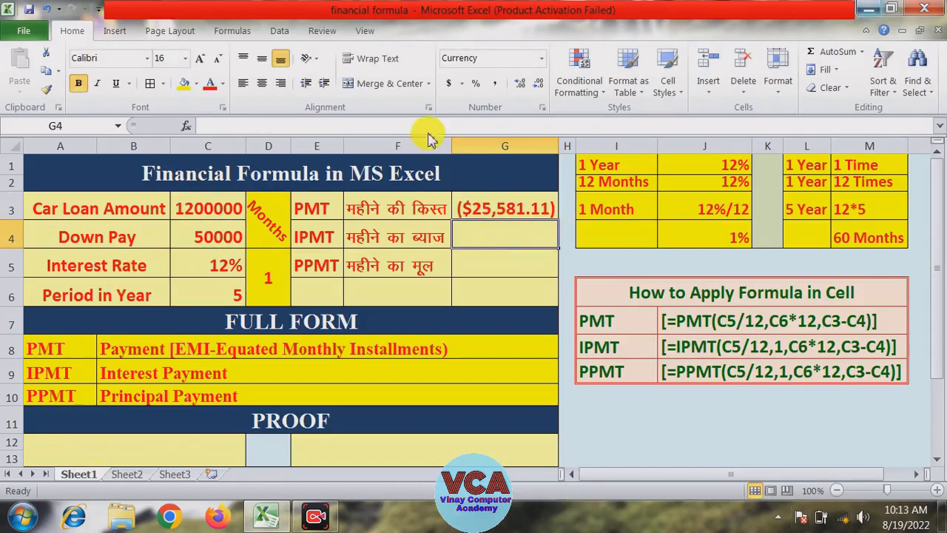
pyautogui.click(506, 208)
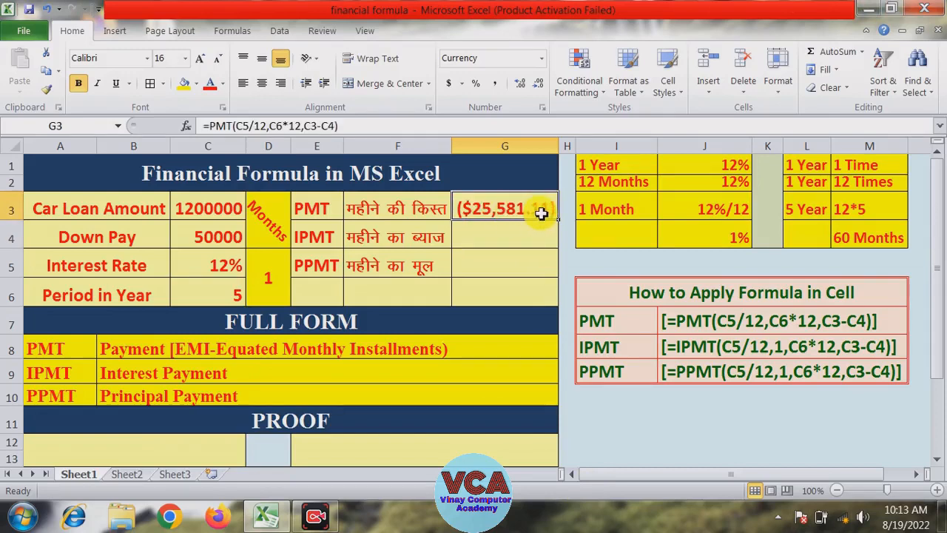
pyautogui.click(495, 240)
pyautogui.click(488, 264)
pyautogui.click(496, 233)
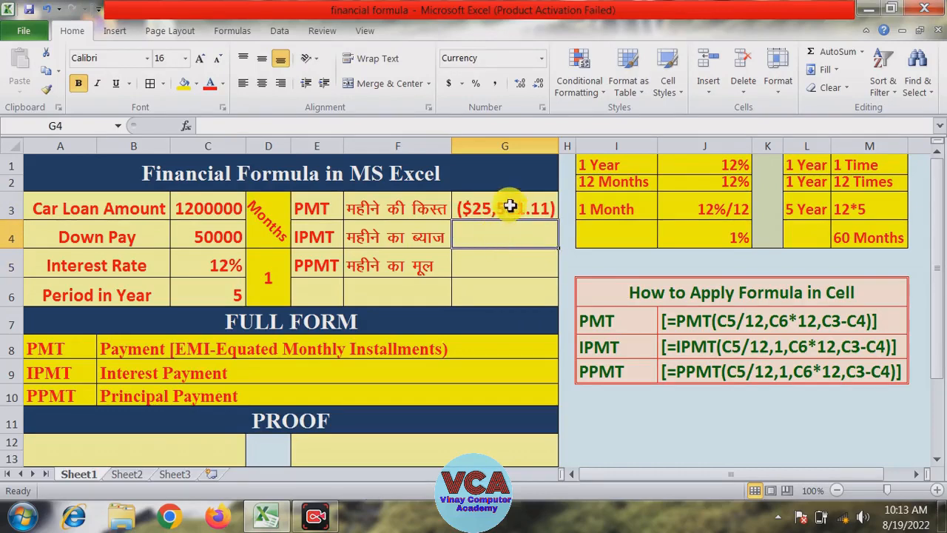
pyautogui.moveTo(422, 213); pyautogui.dragTo(415, 263)
pyautogui.moveTo(476, 212); pyautogui.dragTo(478, 233)
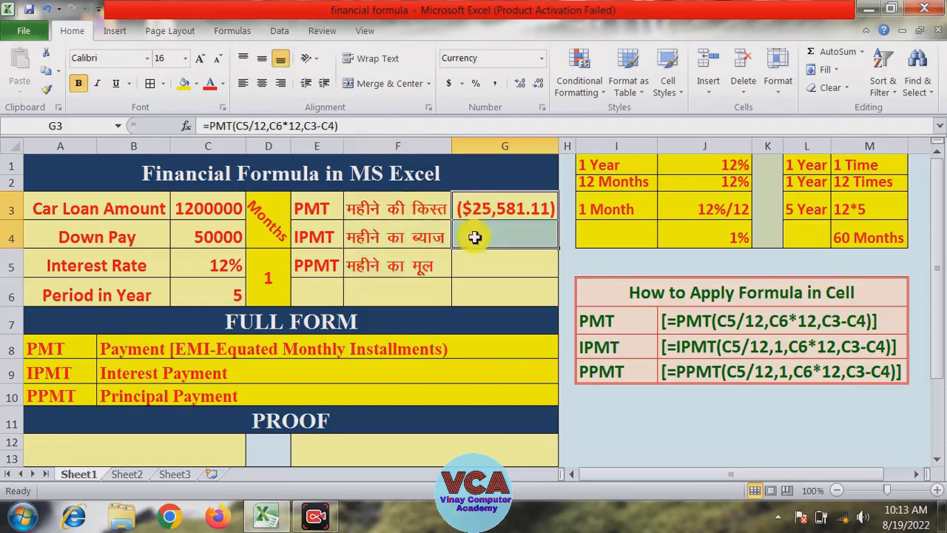
pyautogui.click(477, 268)
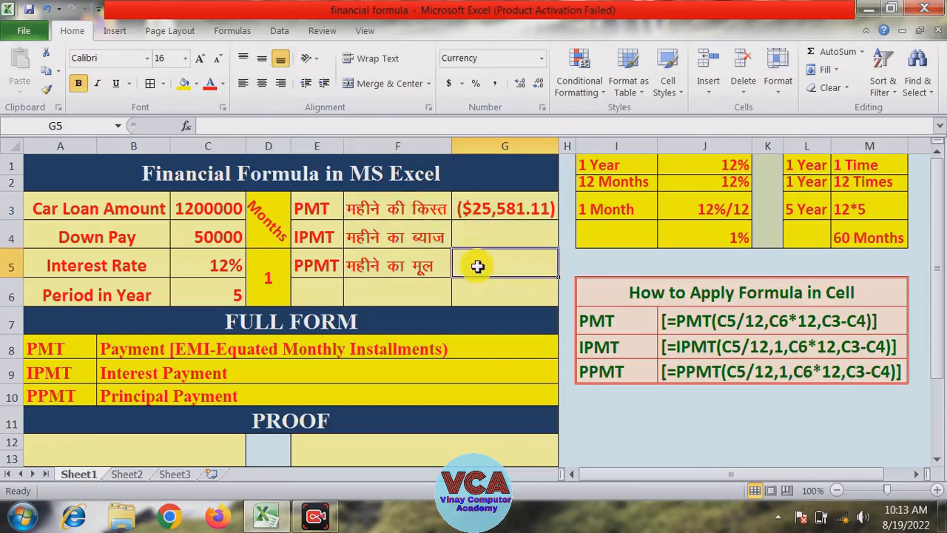
pyautogui.click(491, 234)
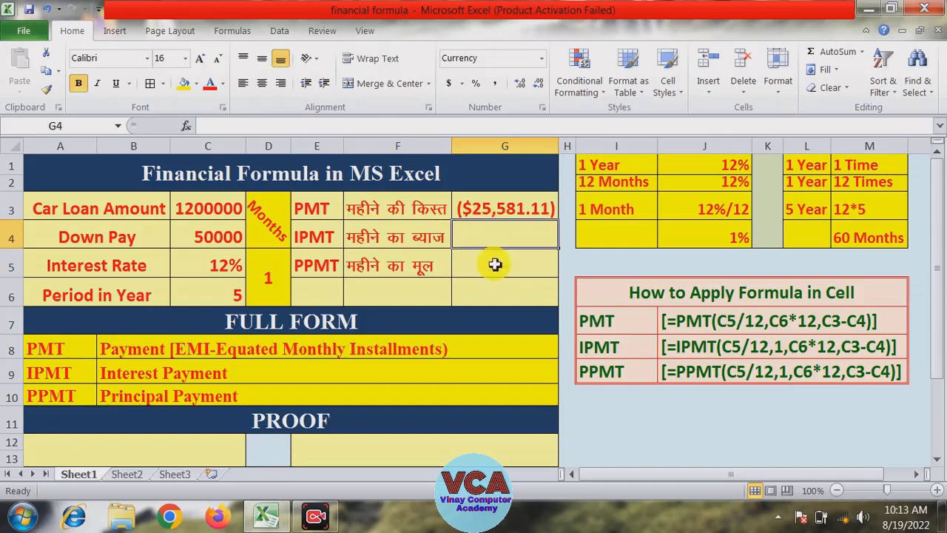
pyautogui.click(494, 208)
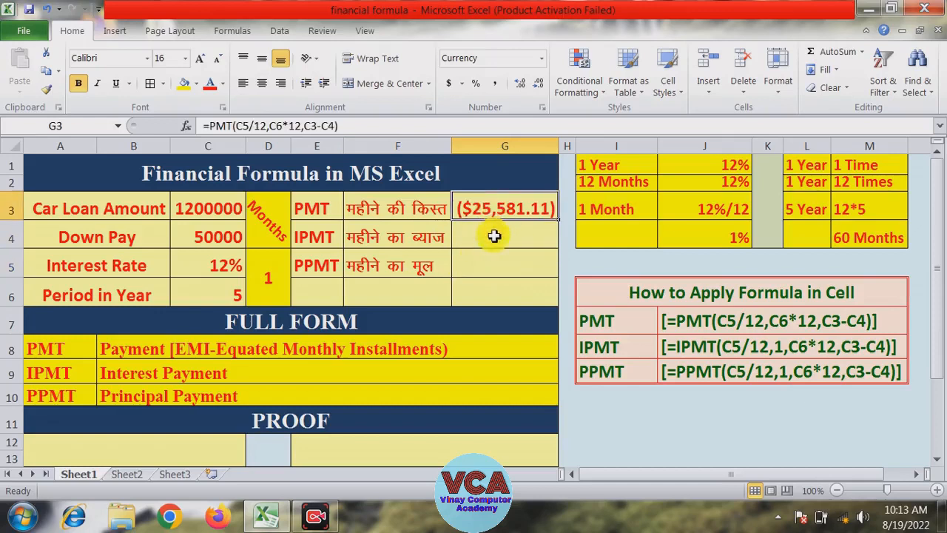
pyautogui.click(494, 236)
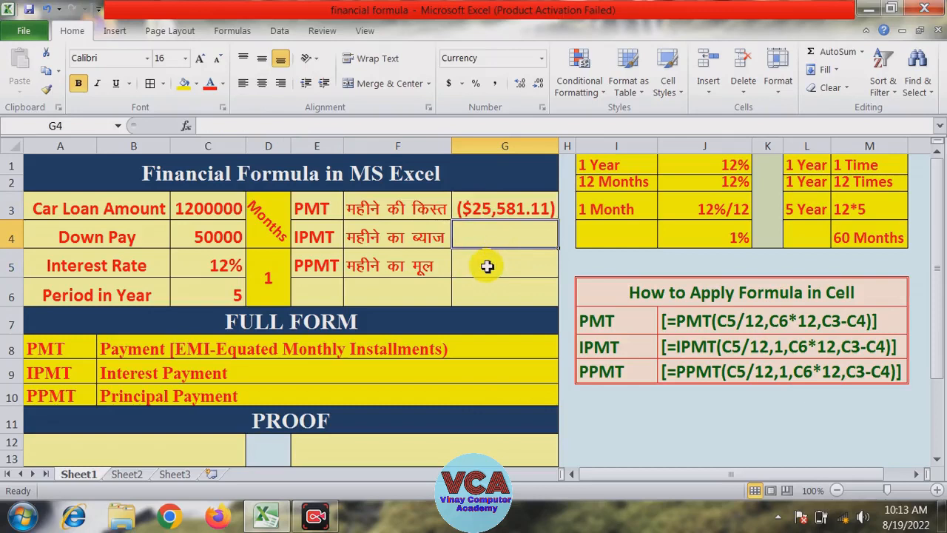
pyautogui.click(487, 266)
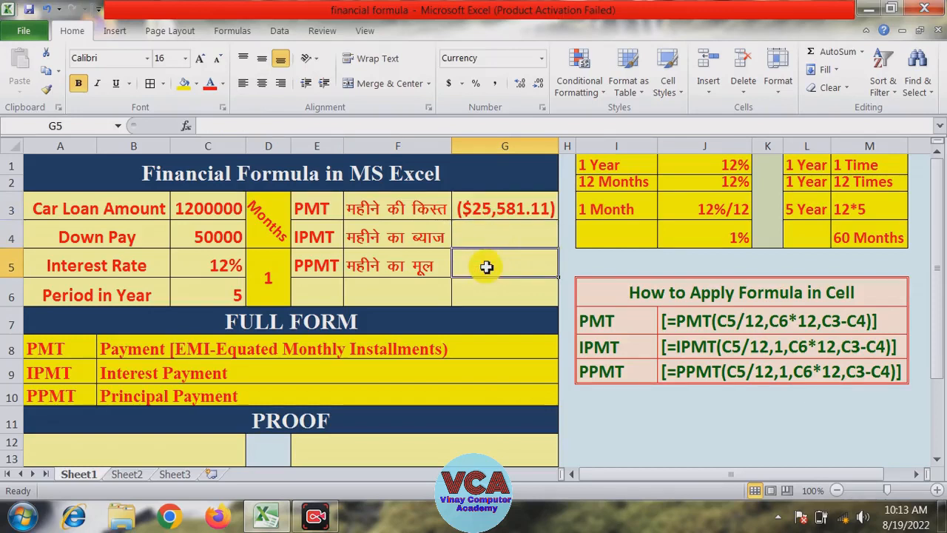
pyautogui.click(501, 212)
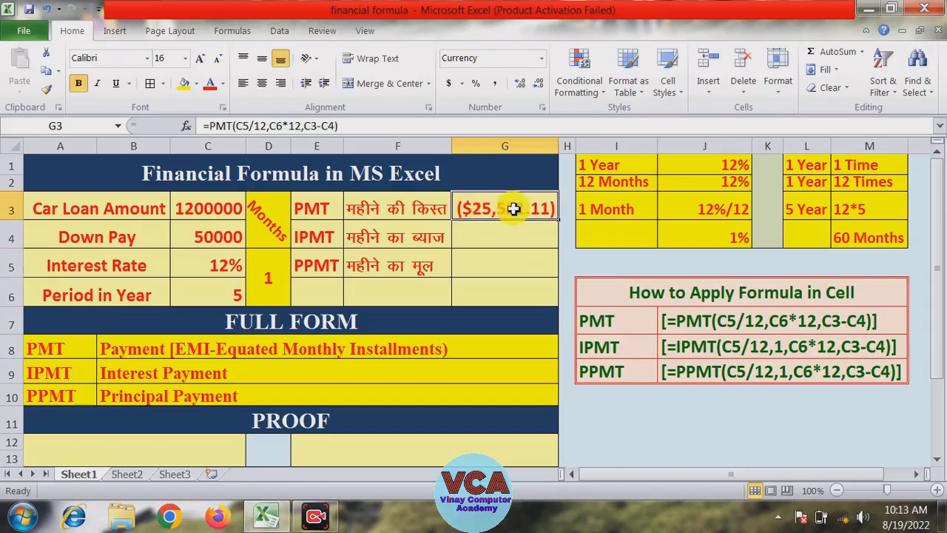
pyautogui.click(478, 268)
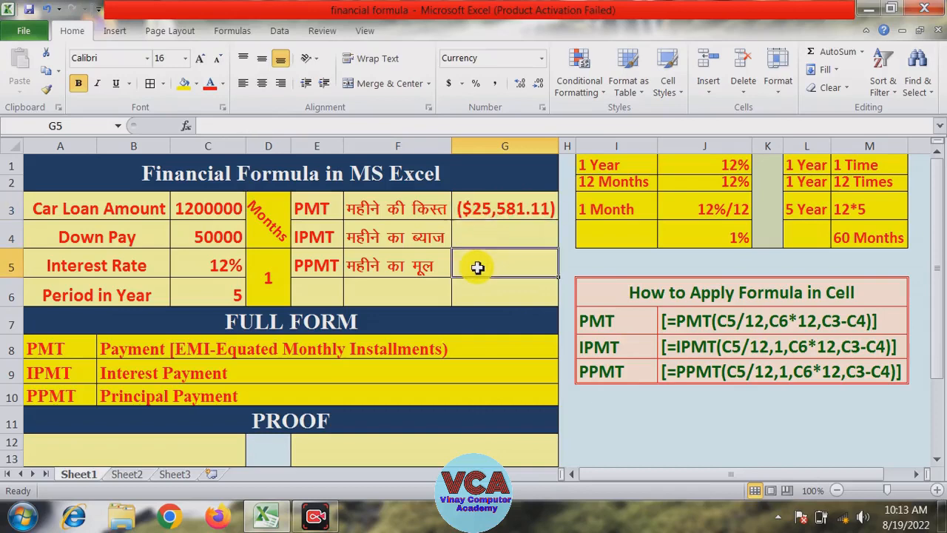
pyautogui.click(489, 235)
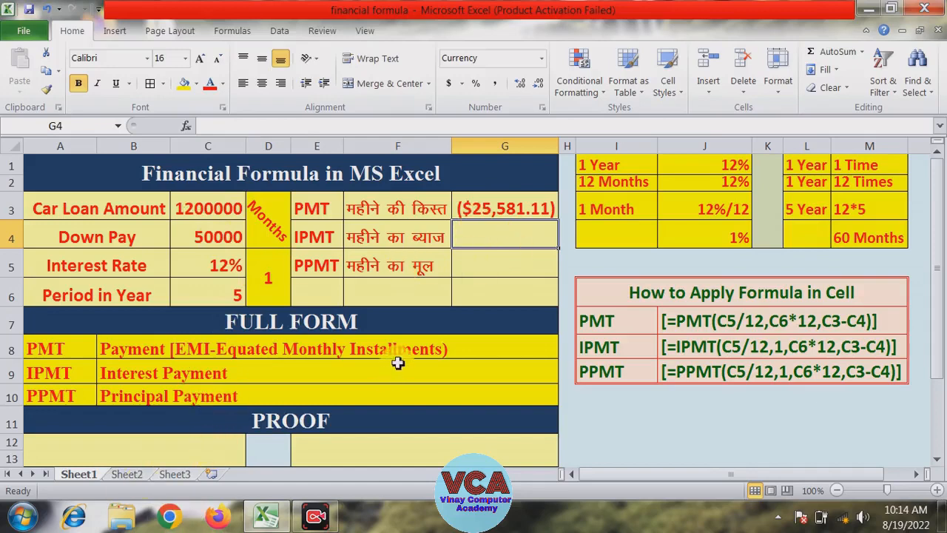
pyautogui.click(488, 271)
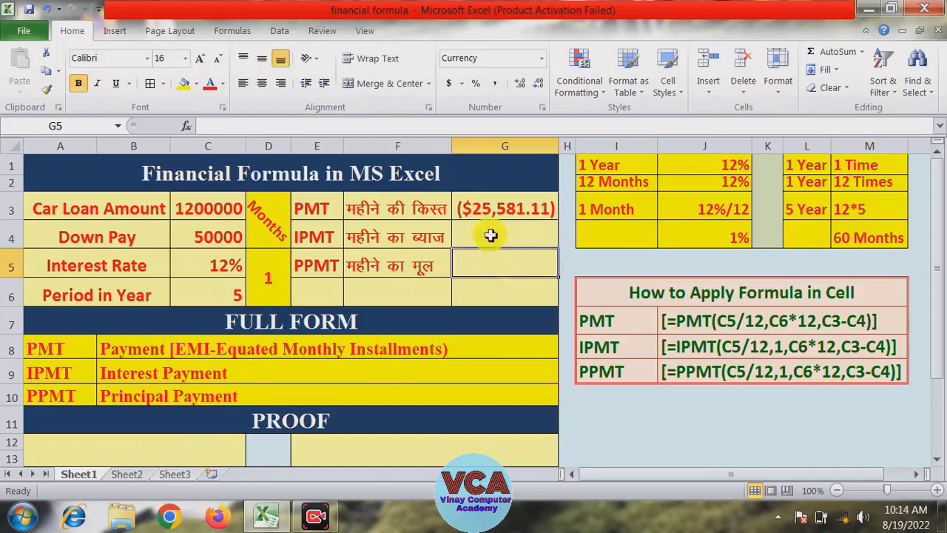
# - Begin an IPMT formula in cell G4 with C5/12 as the rate and the month number cell D5 as the period
pyautogui.click(488, 237)
pyautogui.write('=')
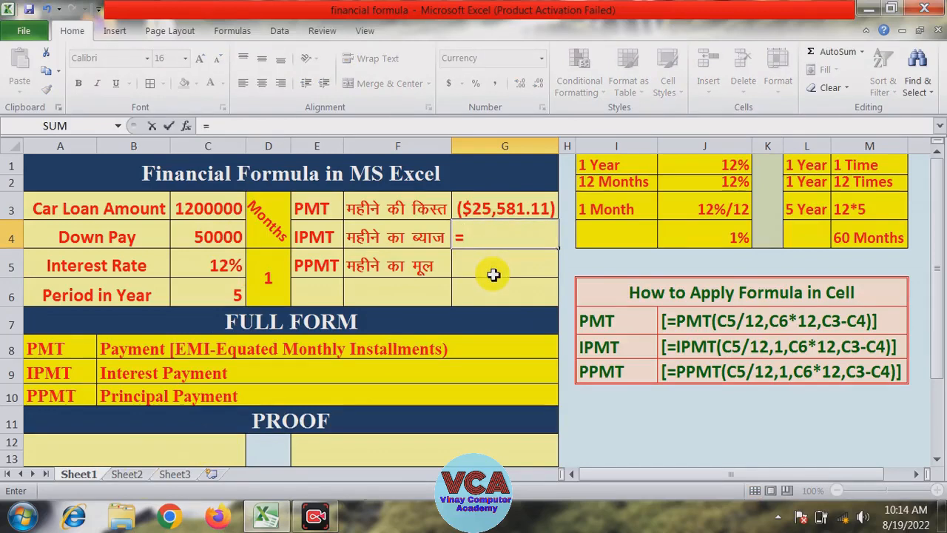
pyautogui.write('IPMT')
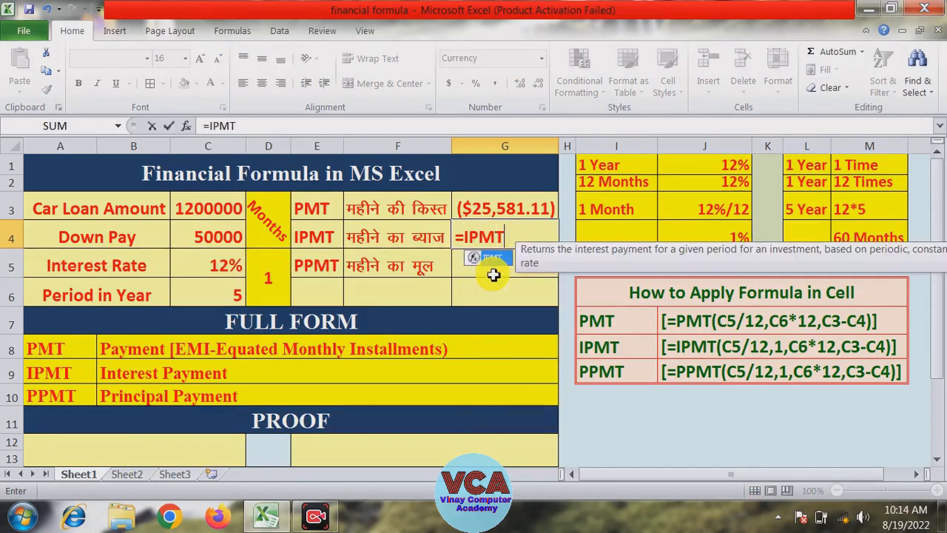
pyautogui.write('(')
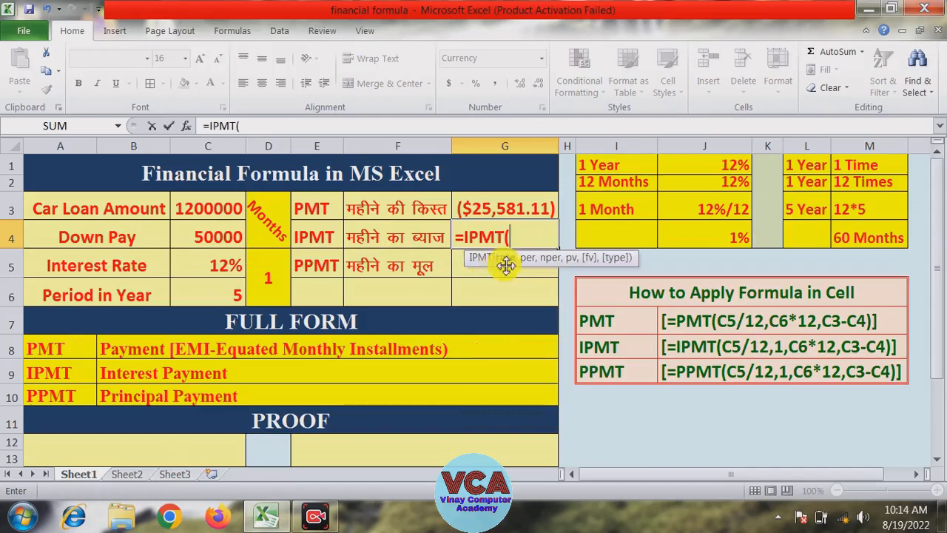
pyautogui.click(232, 271)
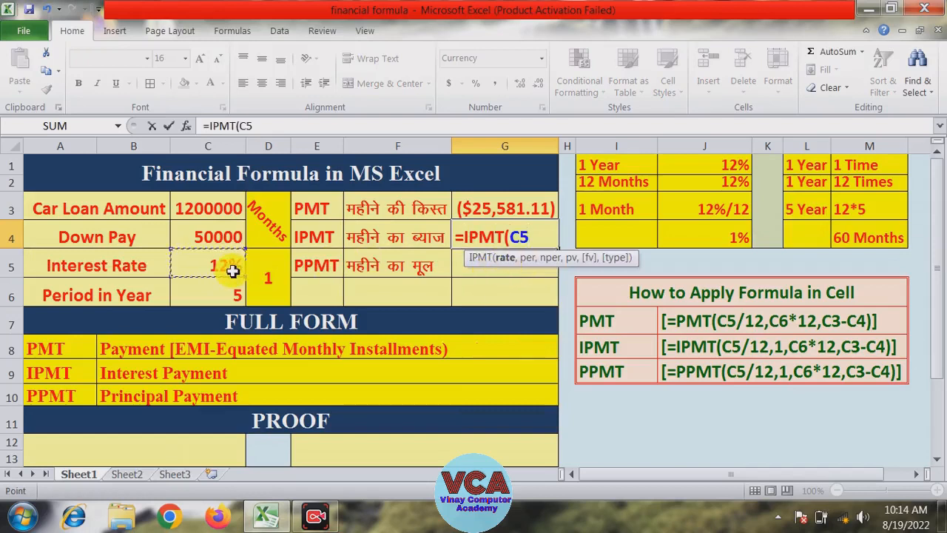
pyautogui.write('/12,')
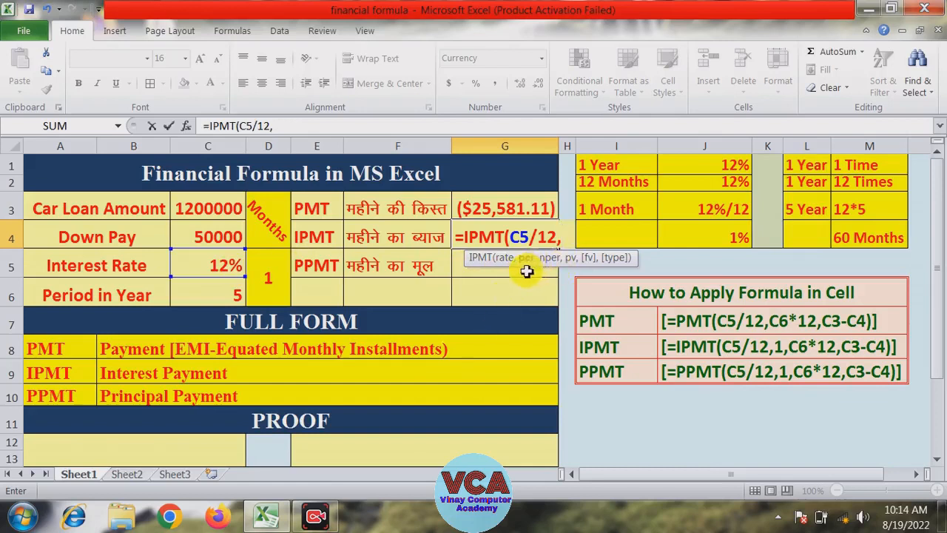
pyautogui.click(271, 275)
pyautogui.write(',')
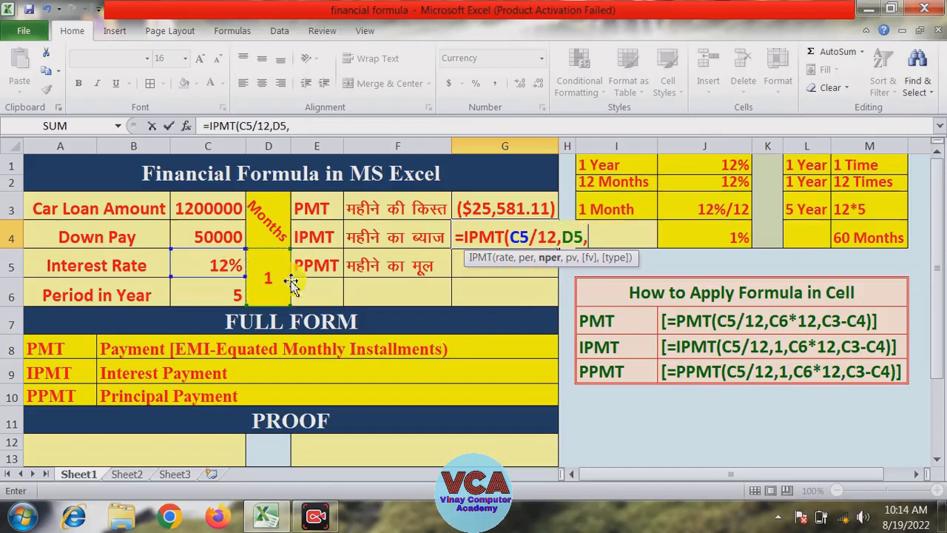
# - Complete the IPMT formula in G4 with C6*12 as the number of payments and C3-C4 as the present value
pyautogui.click(221, 296)
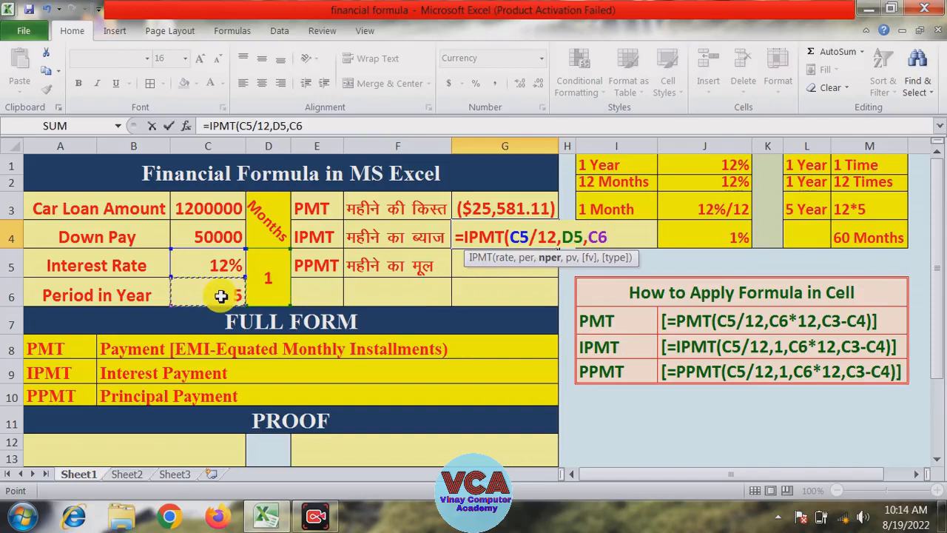
pyautogui.write('*12,')
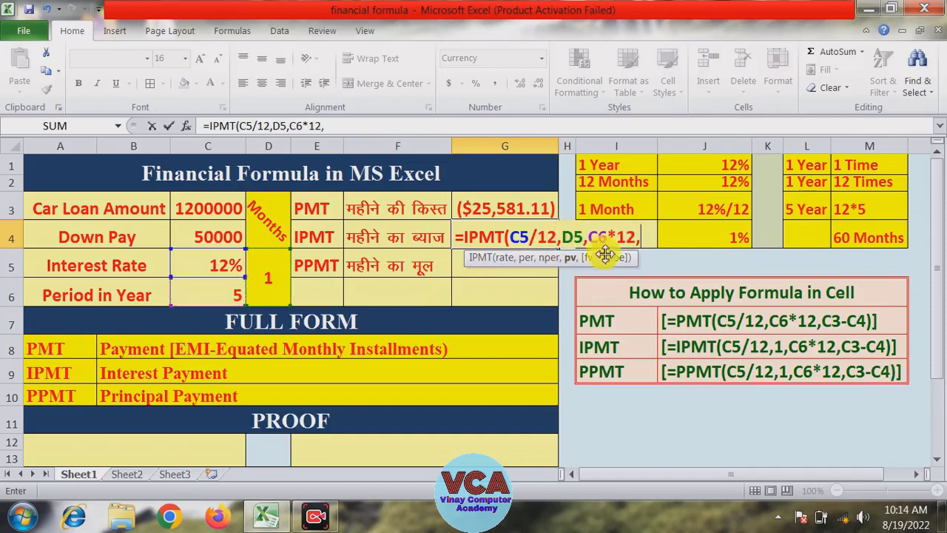
pyautogui.click(211, 213)
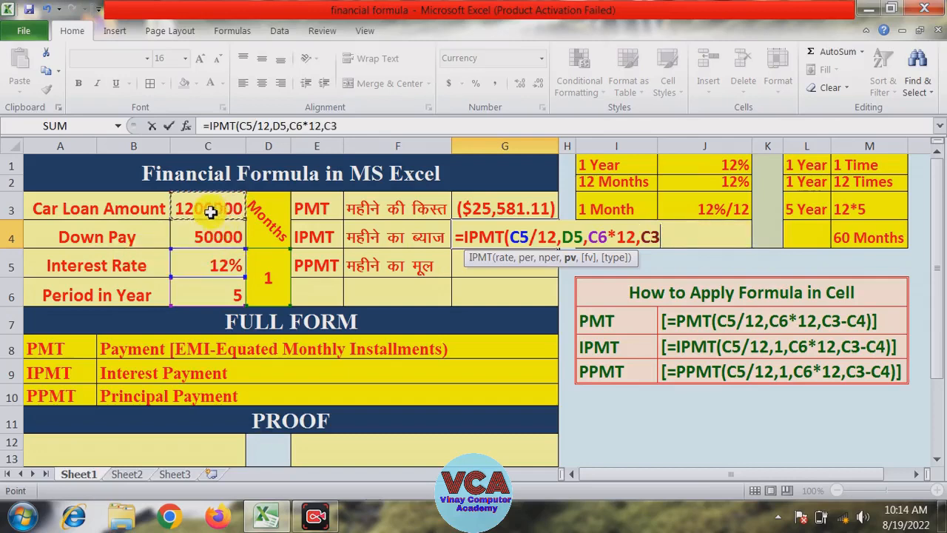
pyautogui.write('-')
pyautogui.click(209, 235)
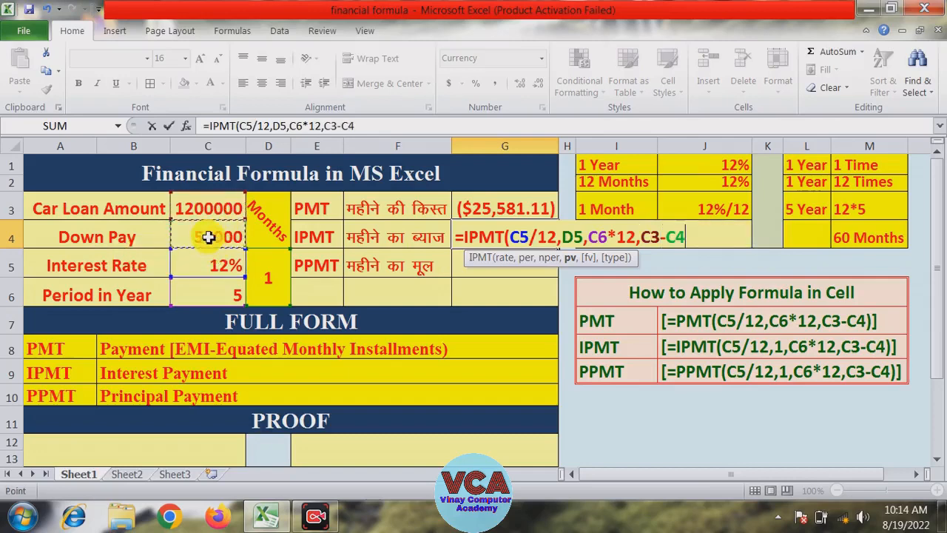
pyautogui.write(')')
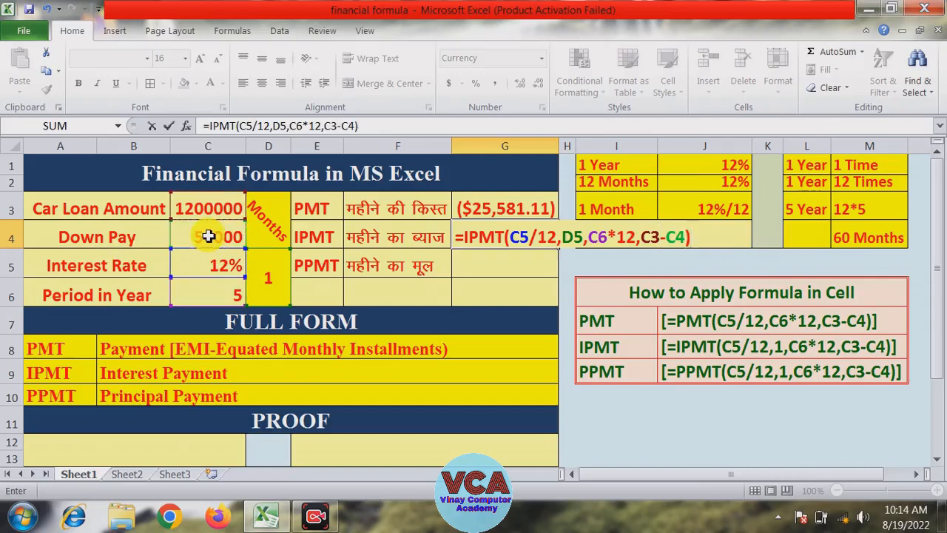
pyautogui.press('Return')
pyautogui.click(522, 234)
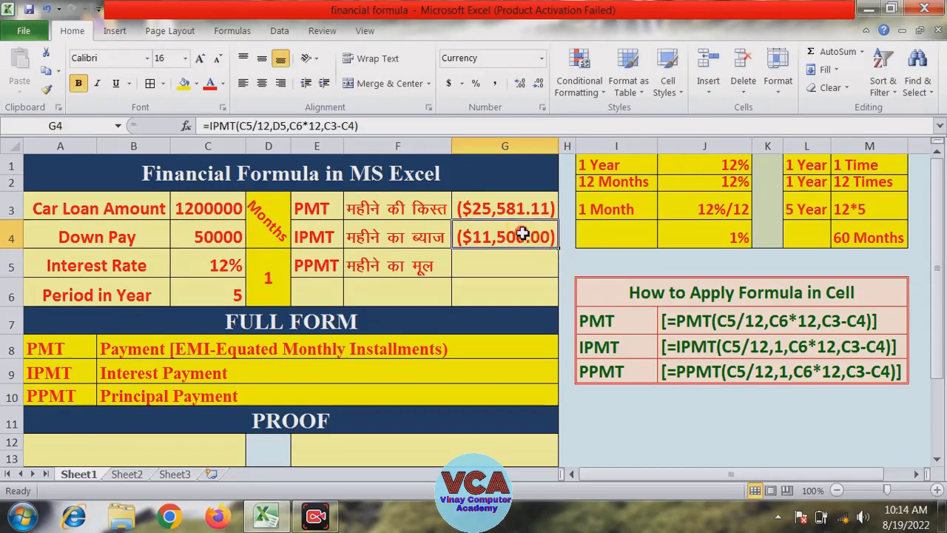
# - Calculate the month's principal in cell G5 by subtracting the interest from the installment with =G3-G4
pyautogui.click(491, 264)
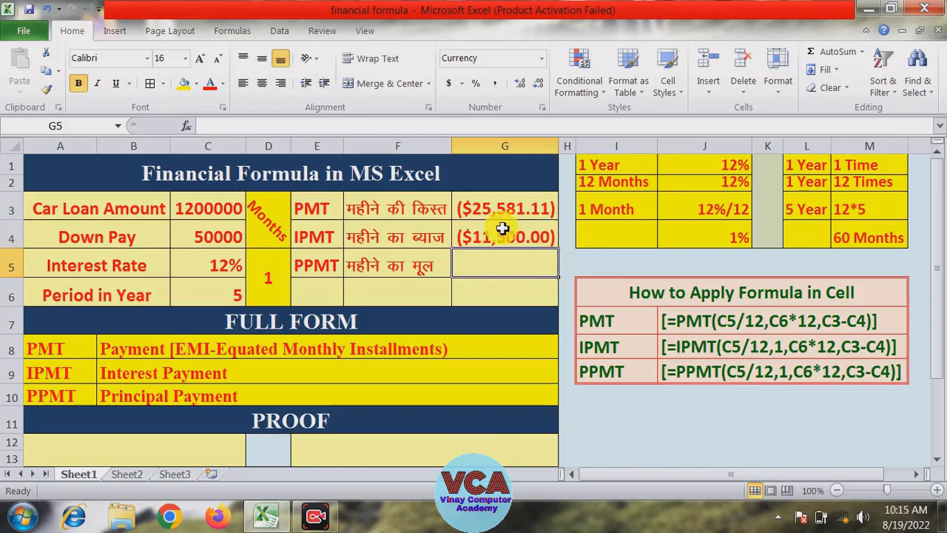
pyautogui.click(490, 291)
pyautogui.click(493, 266)
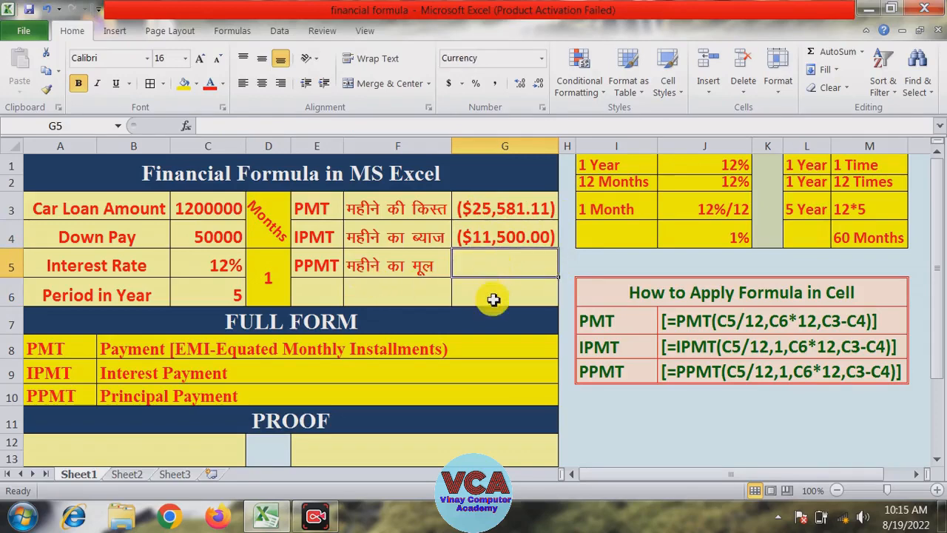
pyautogui.write('=')
pyautogui.click(495, 211)
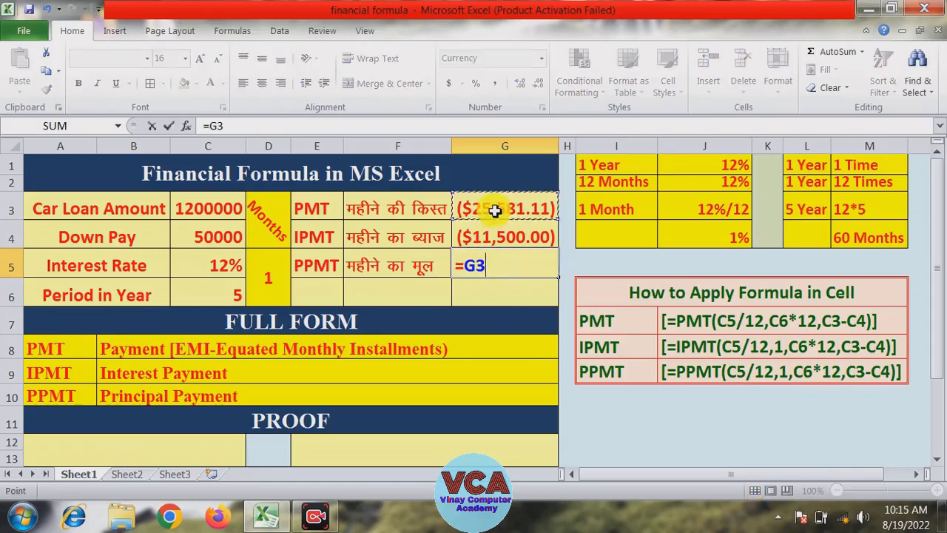
pyautogui.write('-')
pyautogui.click(496, 234)
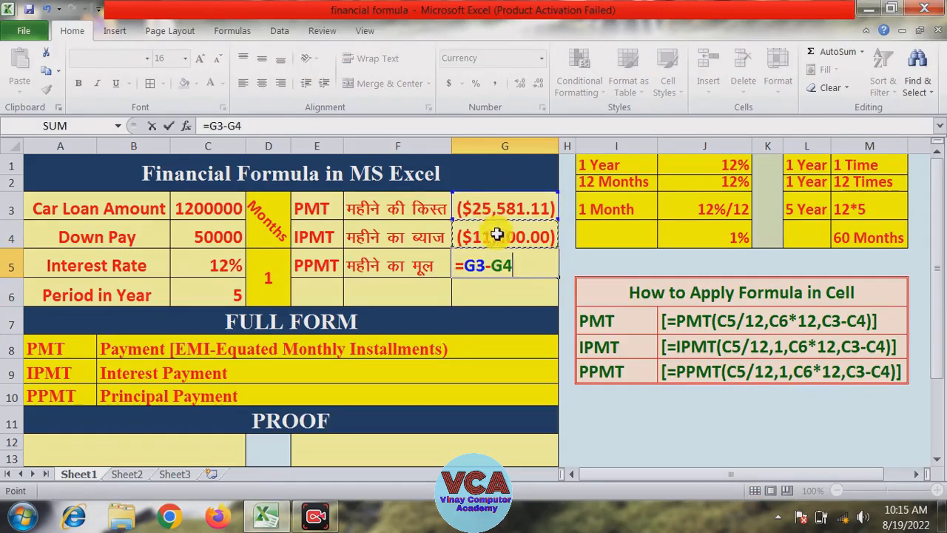
pyautogui.press('Return')
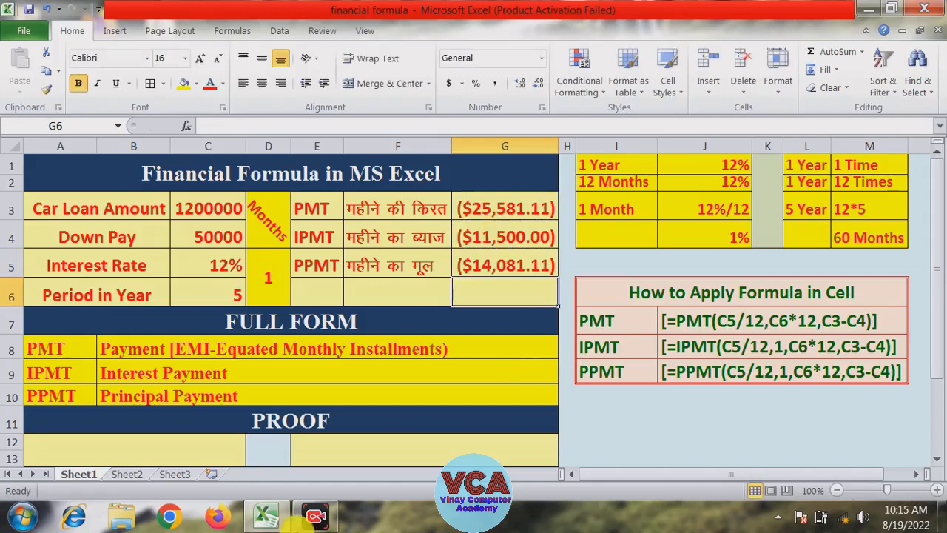
pyautogui.click(495, 275)
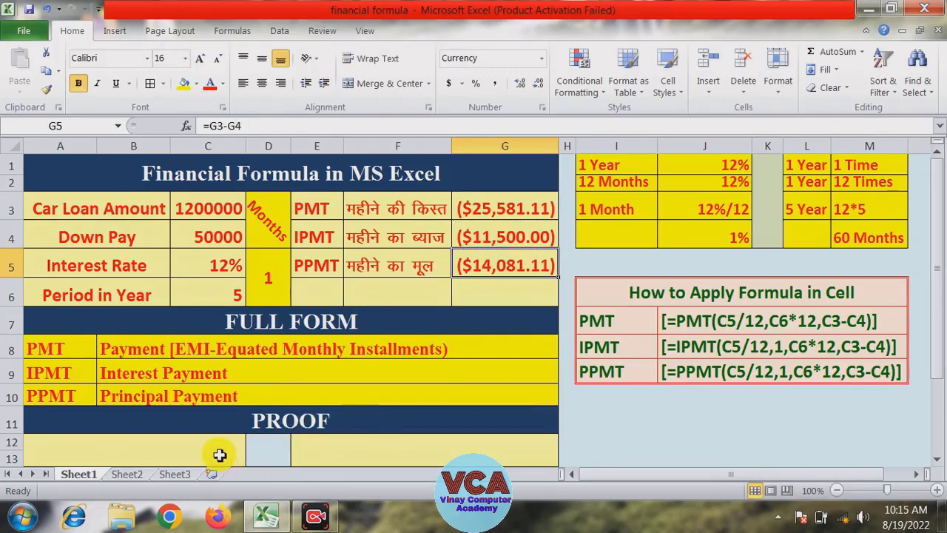
# - Enter the check formula =G3-11500 in the merged cell A12 below the PROOF heading
pyautogui.click(124, 453)
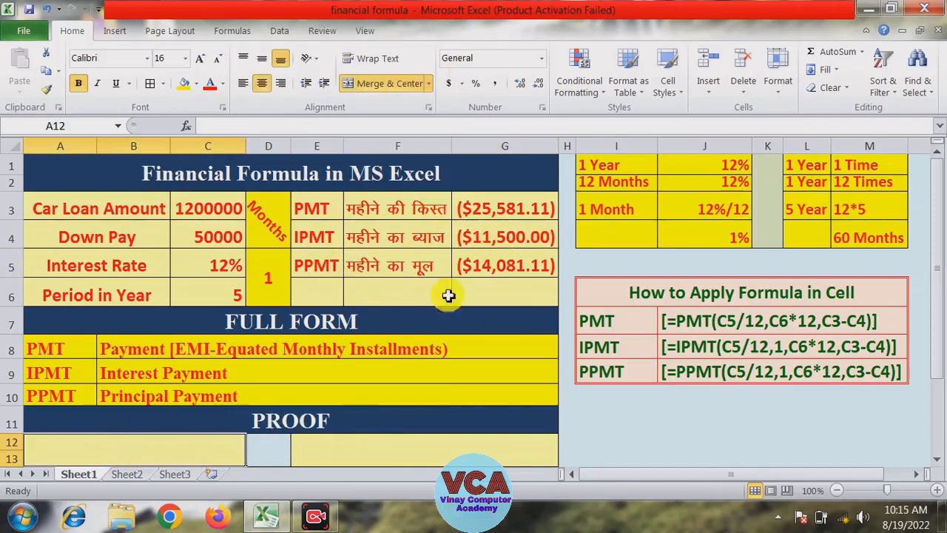
pyautogui.write('=')
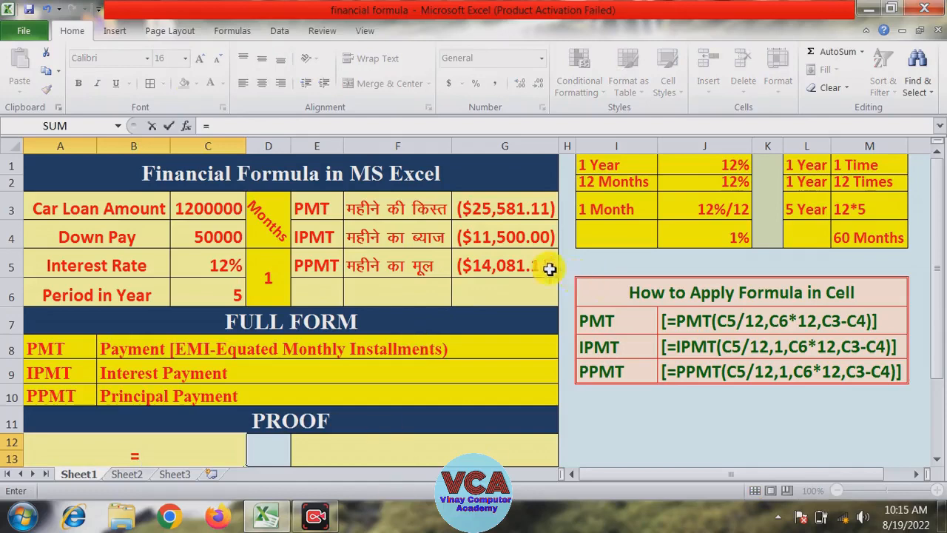
pyautogui.click(500, 209)
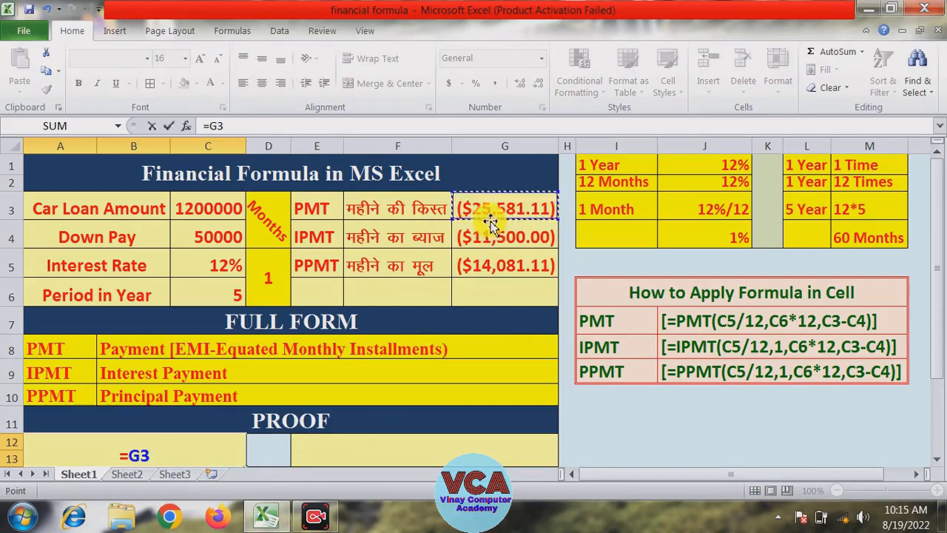
pyautogui.write('-')
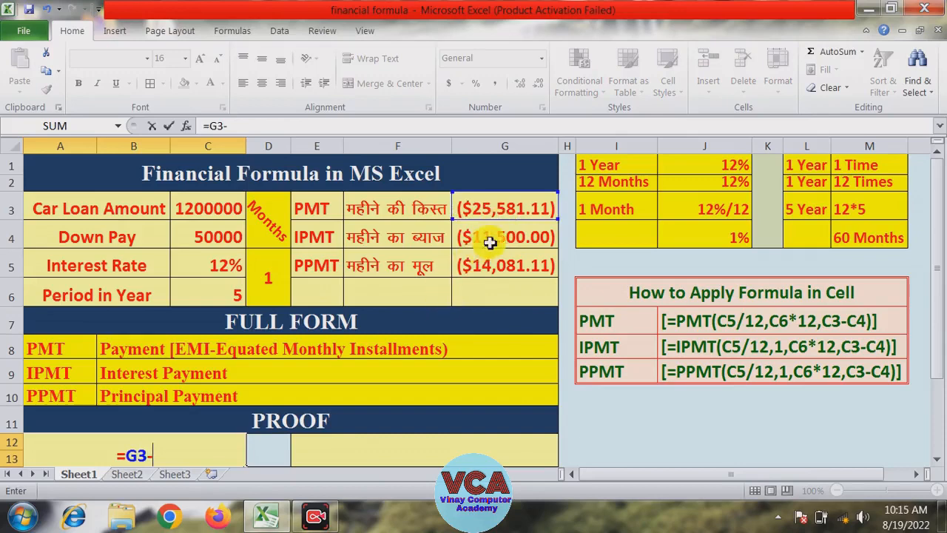
pyautogui.write('11')
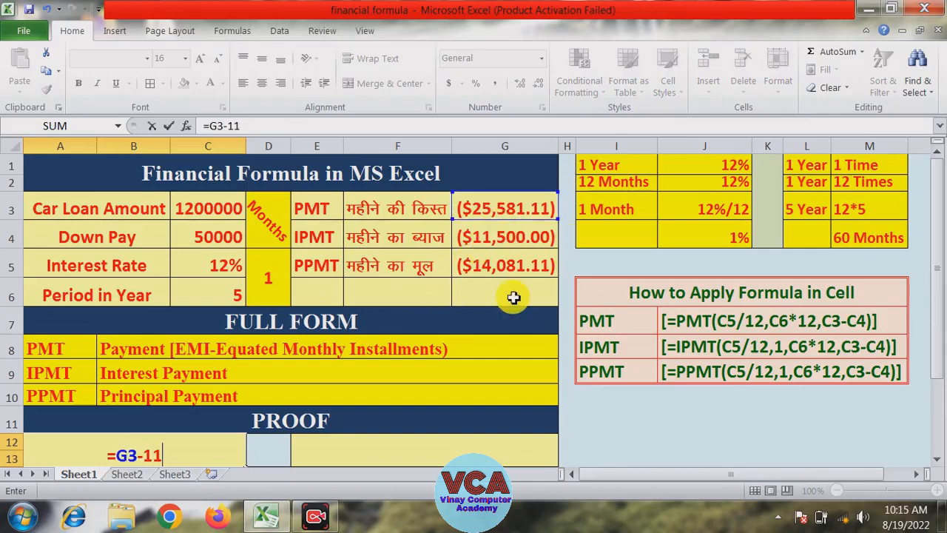
pyautogui.write('500')
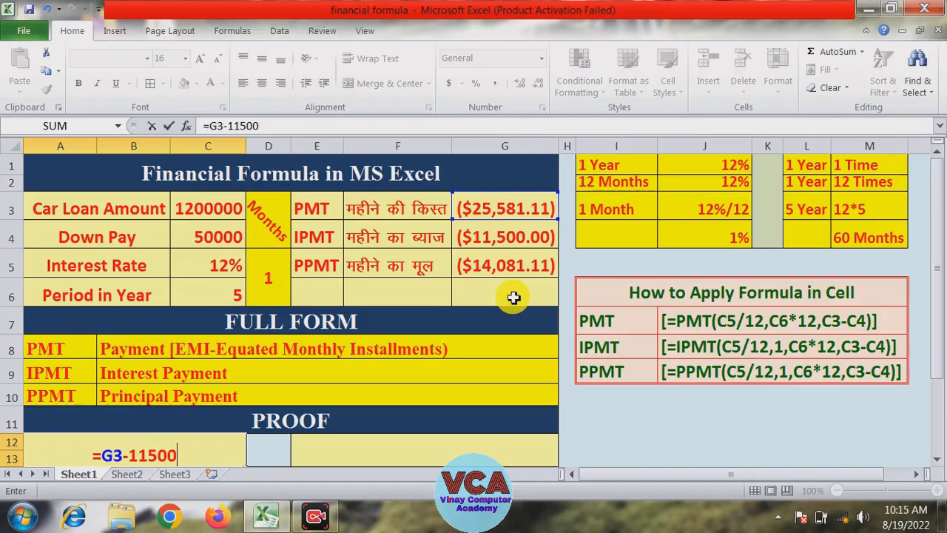
pyautogui.press('Return')
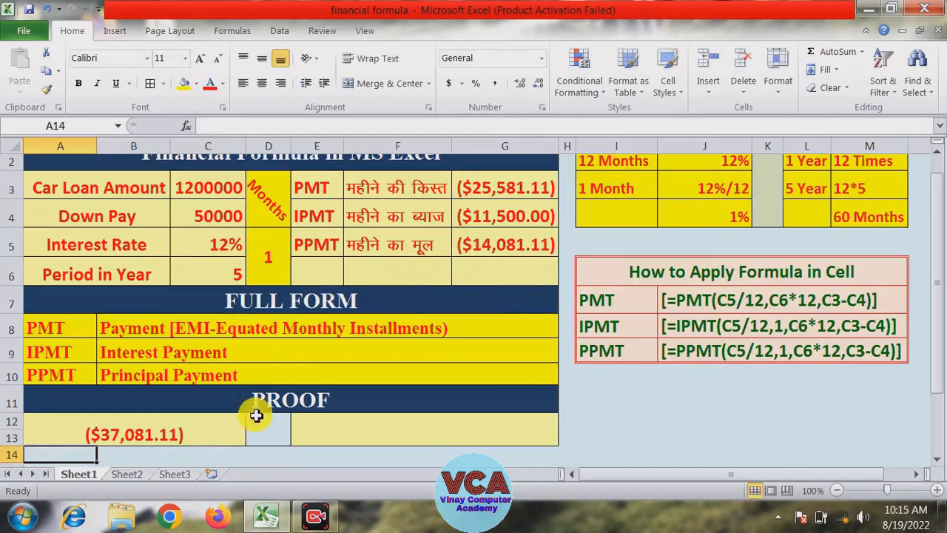
# - Clear the check formula from the merged cell A12 below the PROOF heading
pyautogui.click(169, 433)
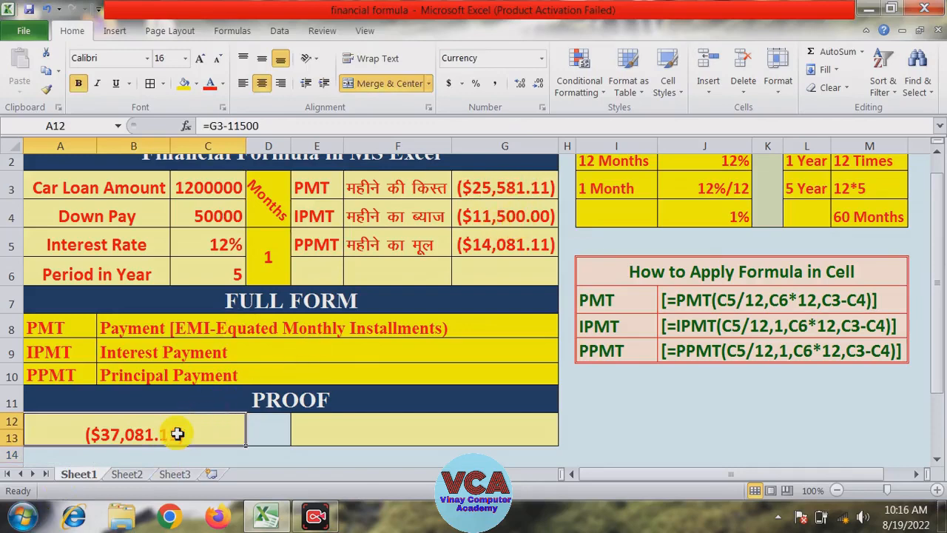
pyautogui.scroll(1, 170, 385)
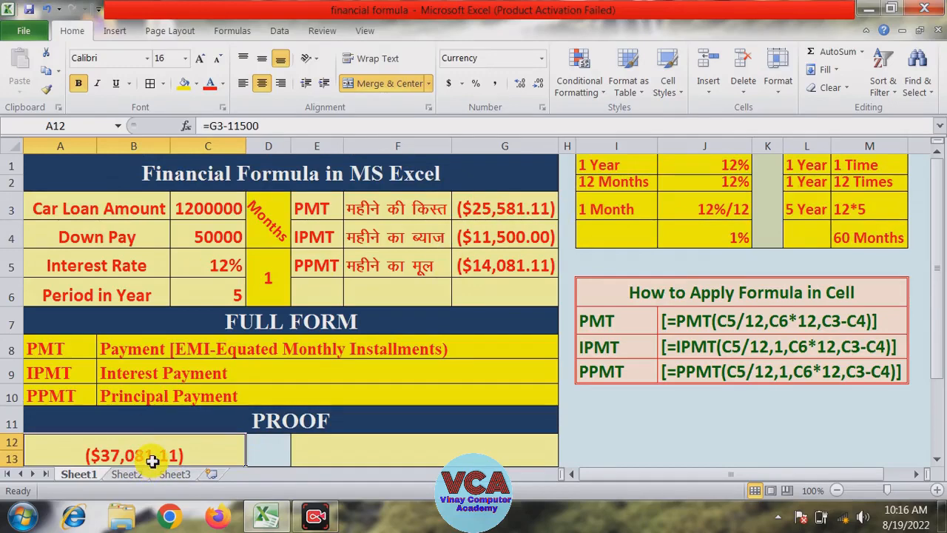
pyautogui.press('Delete')
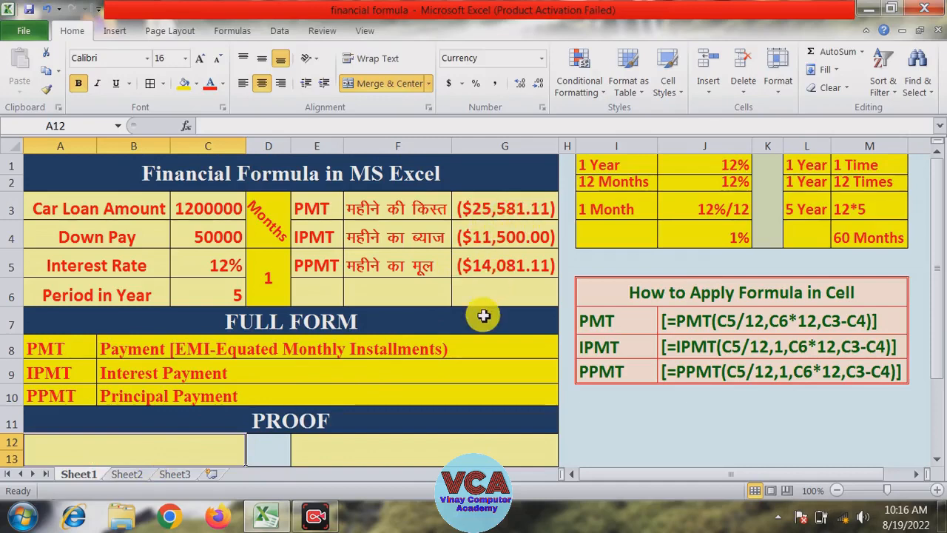
pyautogui.scroll(-1, 483, 316)
pyautogui.scroll(1, 482, 314)
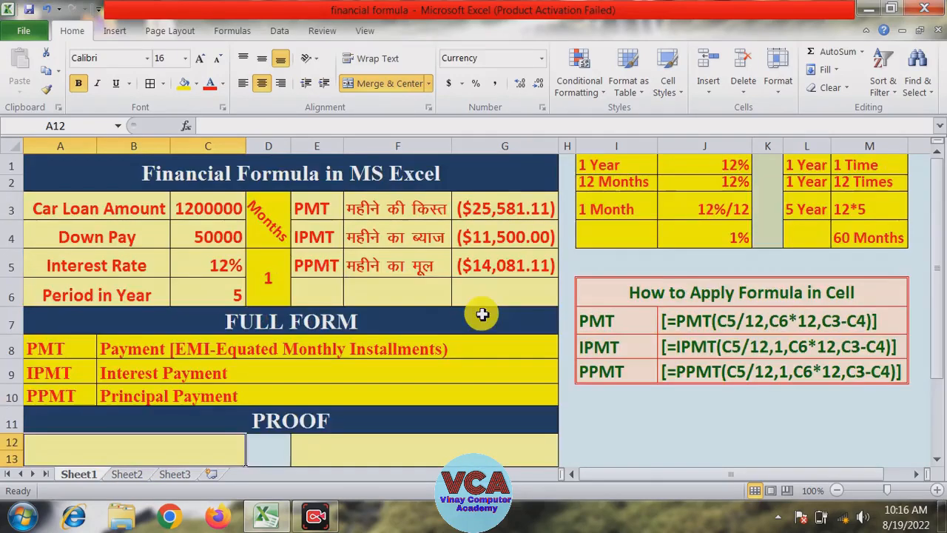
# - Replace the formula in G5 with the start of a PPMT formula, using C5/12 as the rate and D5 as the period
pyautogui.click(510, 264)
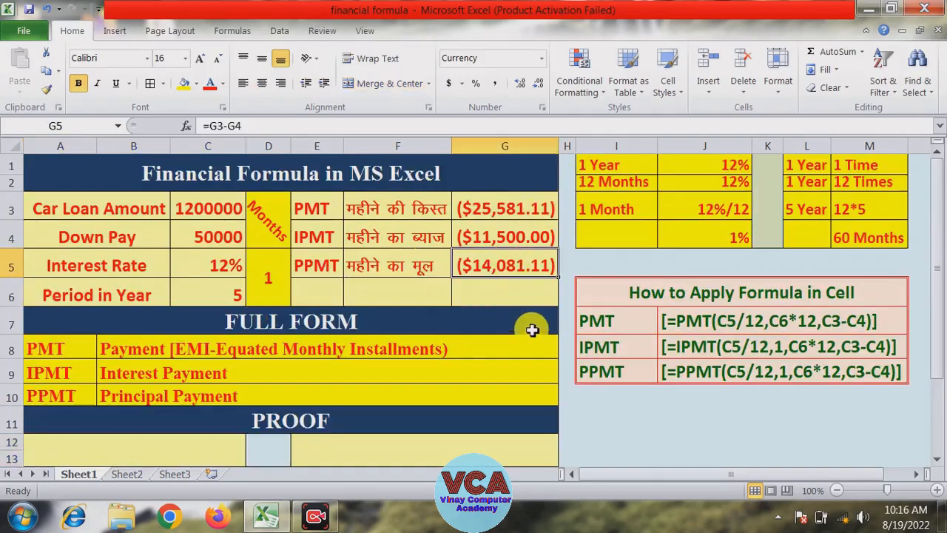
pyautogui.press('Delete')
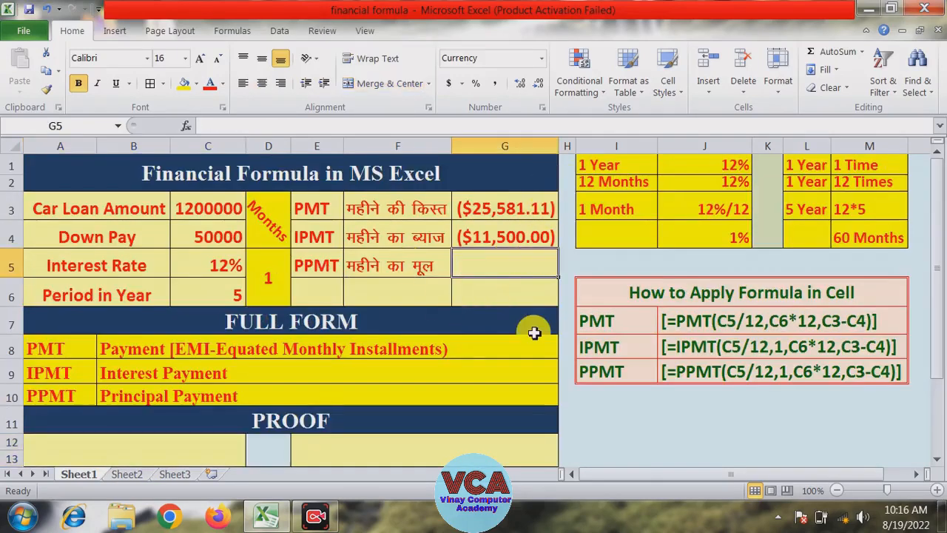
pyautogui.write('=')
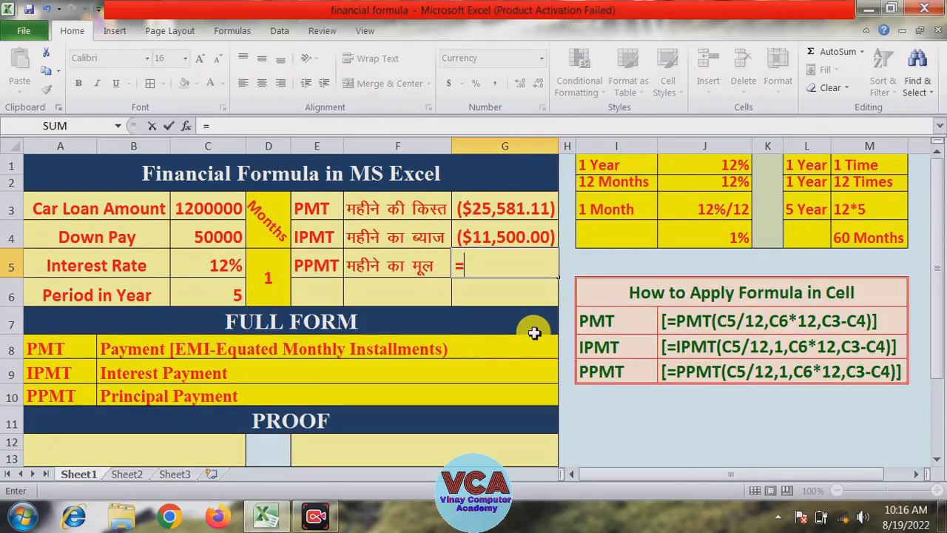
pyautogui.write('PPMT')
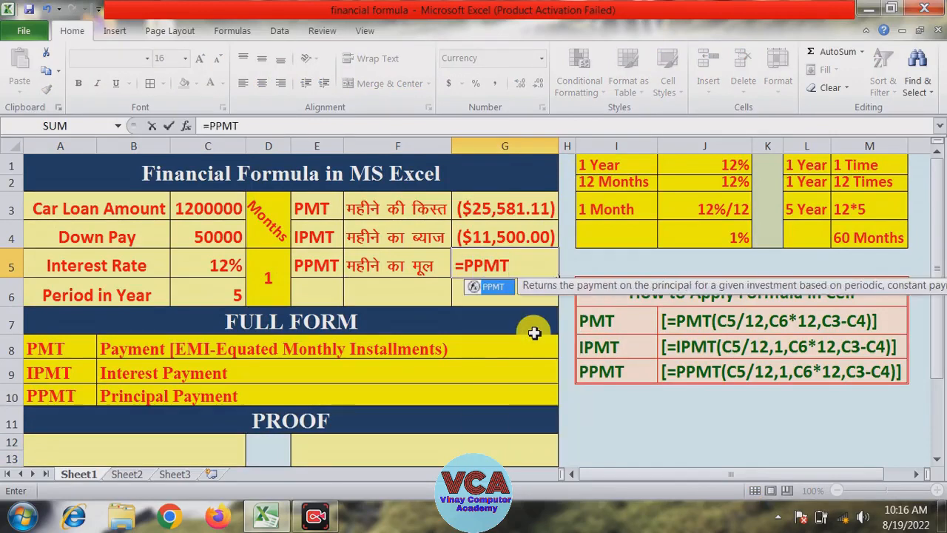
pyautogui.write('(')
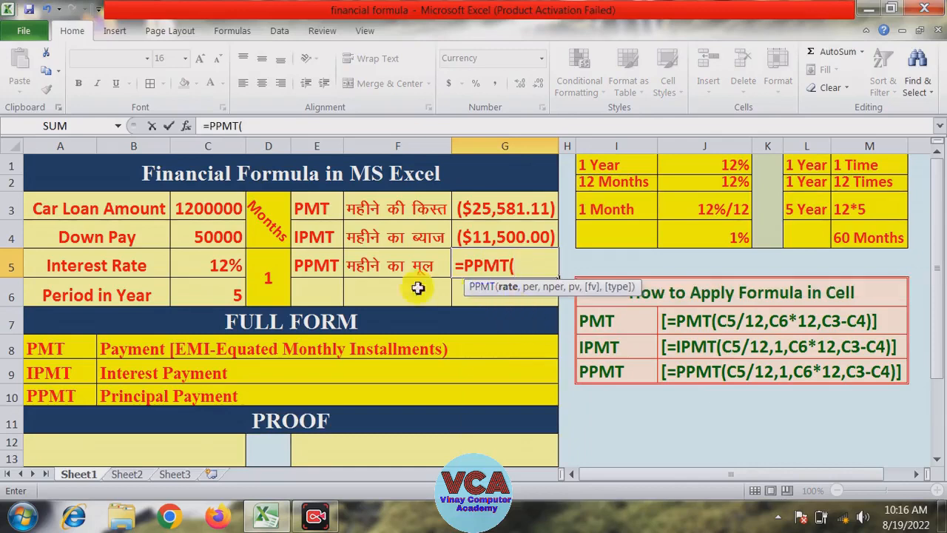
pyautogui.click(216, 269)
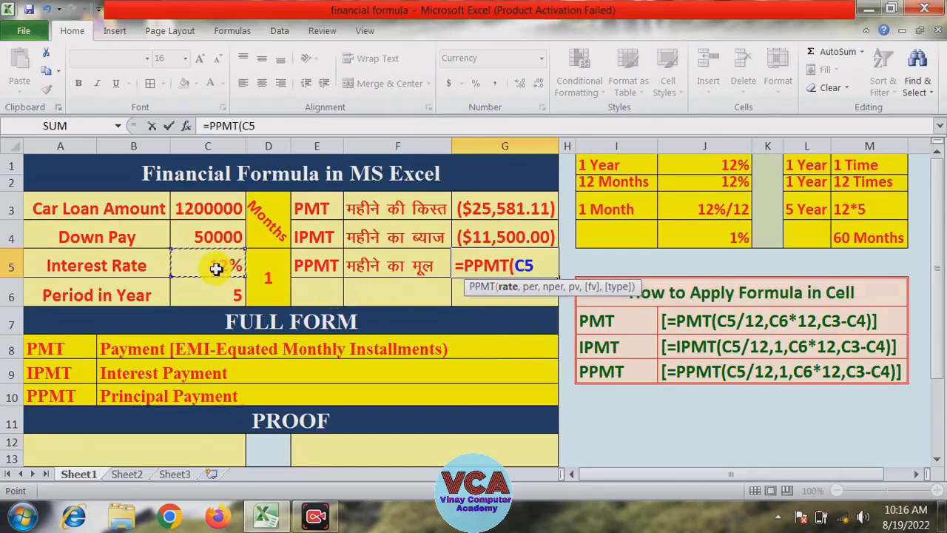
pyautogui.write('/12')
pyautogui.write(',')
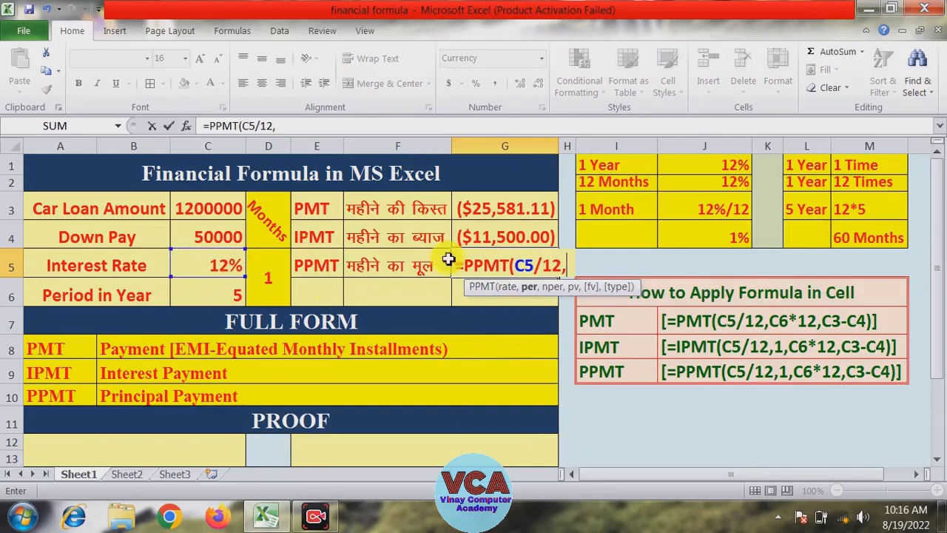
pyautogui.click(264, 271)
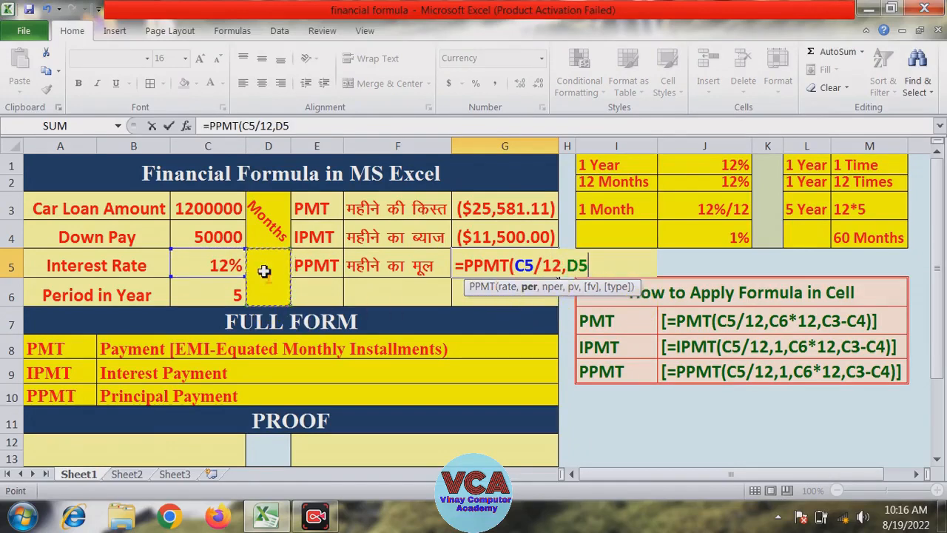
pyautogui.write(',')
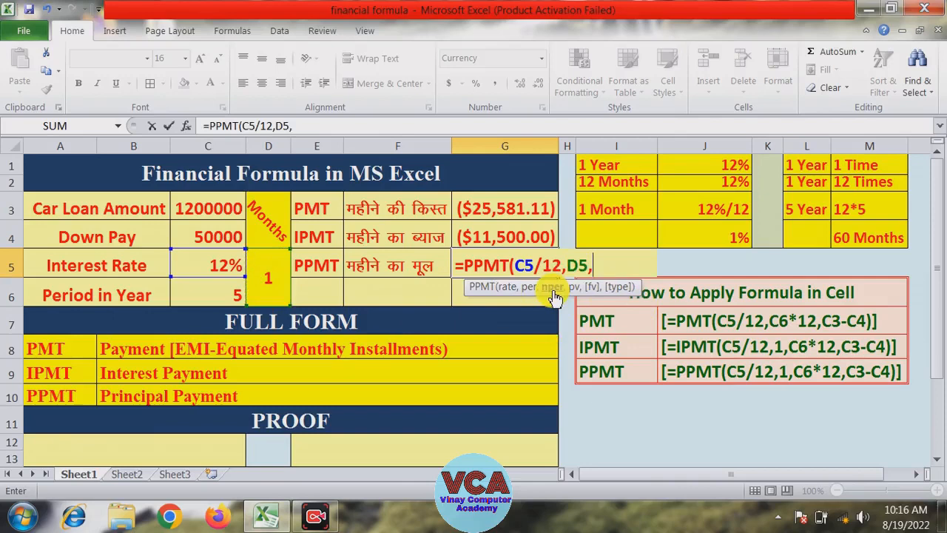
# - Complete the PPMT formula in G5 with C6*12 as the number of payments and C3-C4 as the present value
pyautogui.click(223, 293)
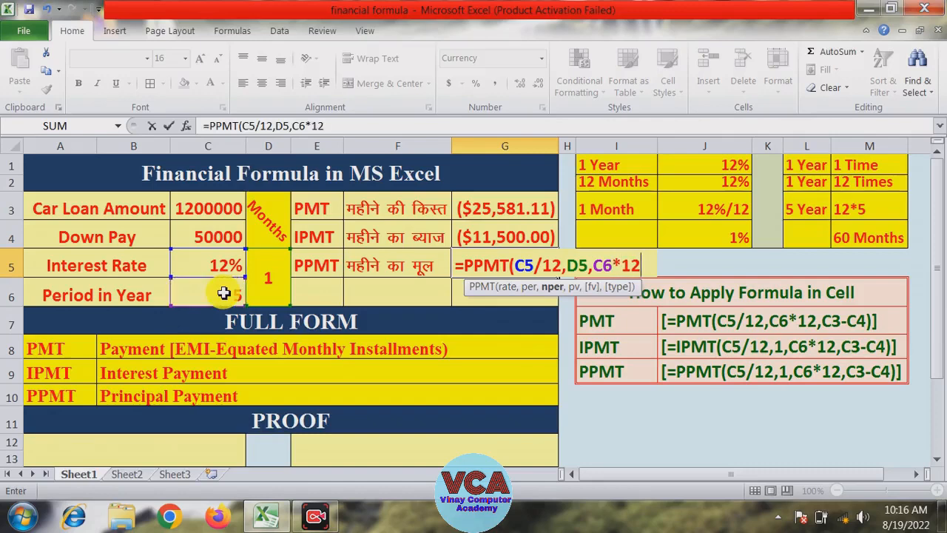
pyautogui.write('*12,')
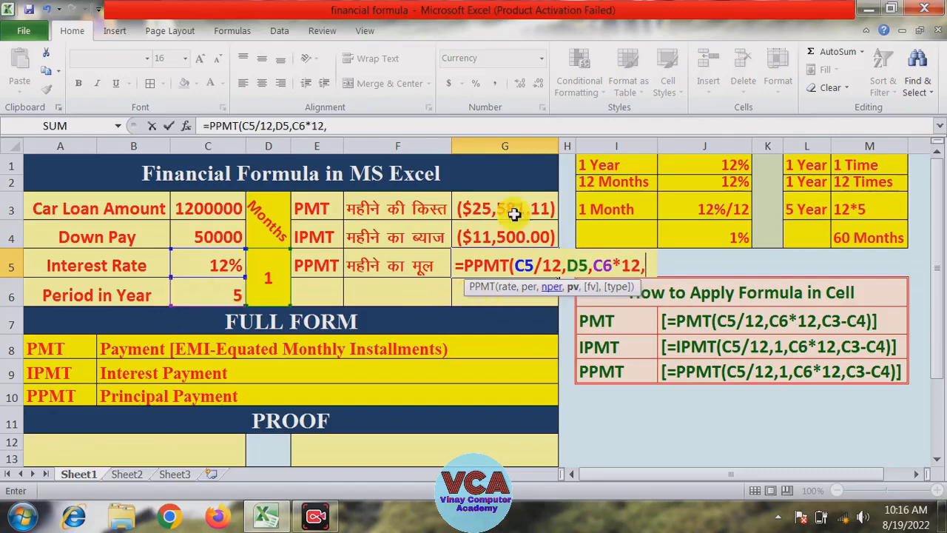
pyautogui.click(207, 207)
pyautogui.write('-')
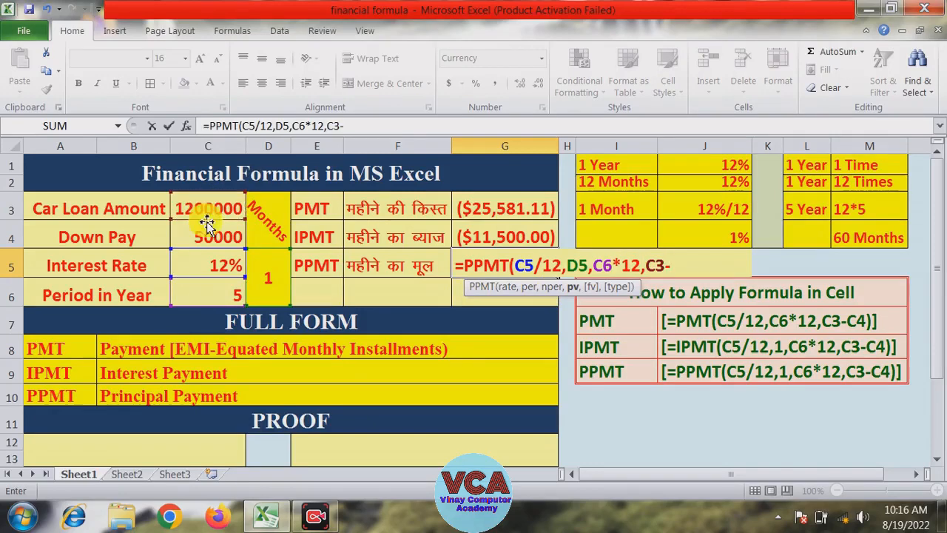
pyautogui.click(202, 234)
pyautogui.write(')')
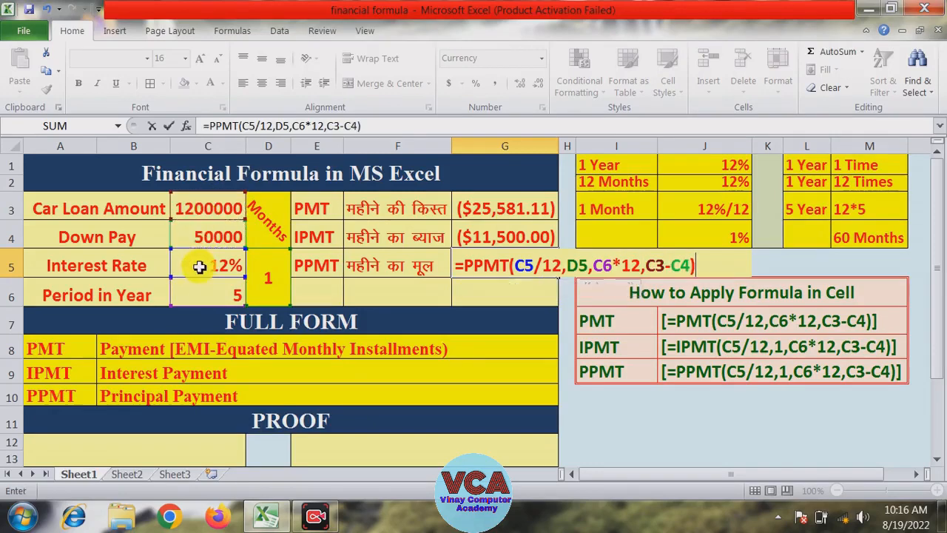
pyautogui.press('Return')
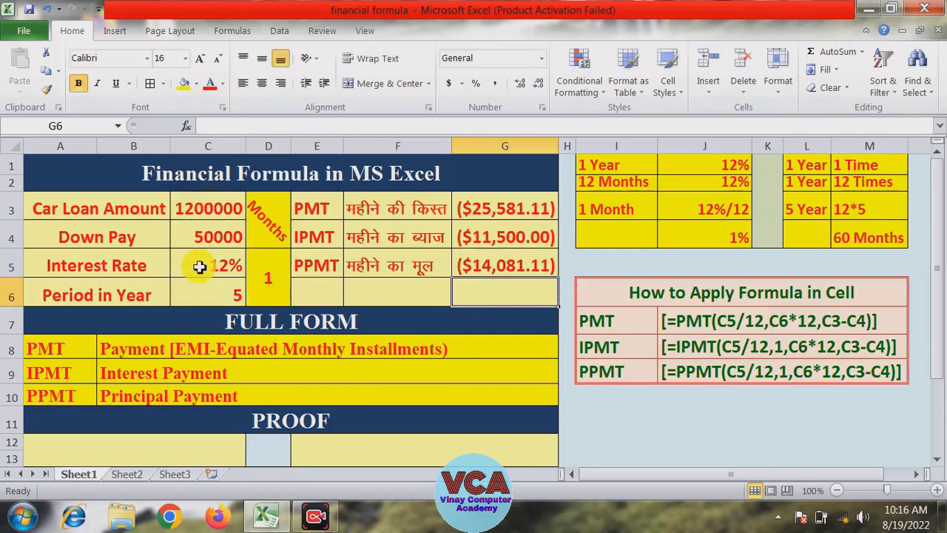
pyautogui.click(516, 269)
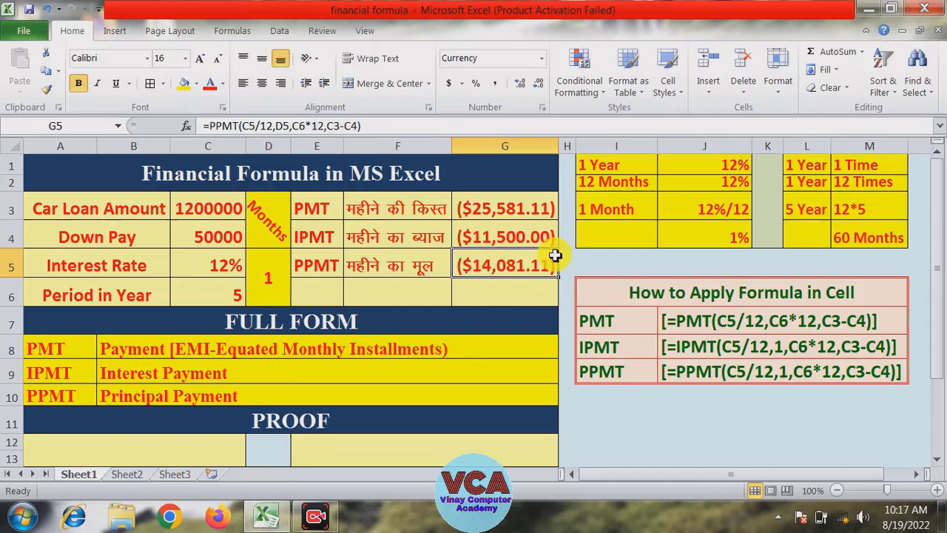
# - Set the month number in the merged cell D5 to 2 and check the installment, interest and principal in G3:G5
pyautogui.click(286, 277)
pyautogui.write('2')
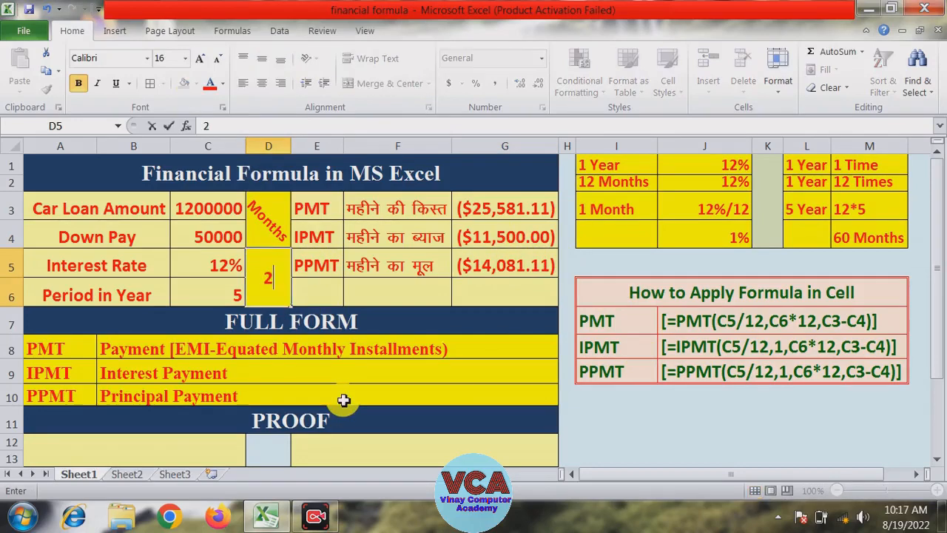
pyautogui.press('Return')
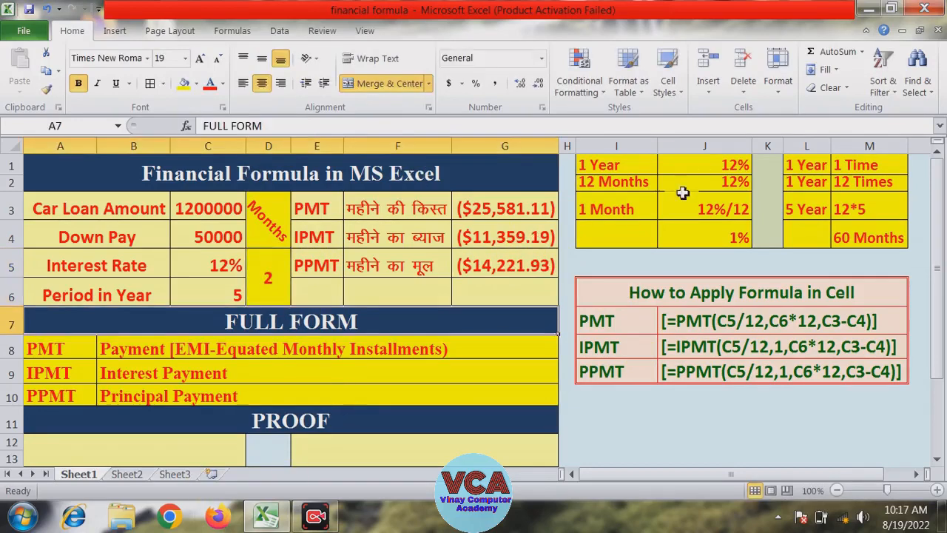
pyautogui.click(501, 214)
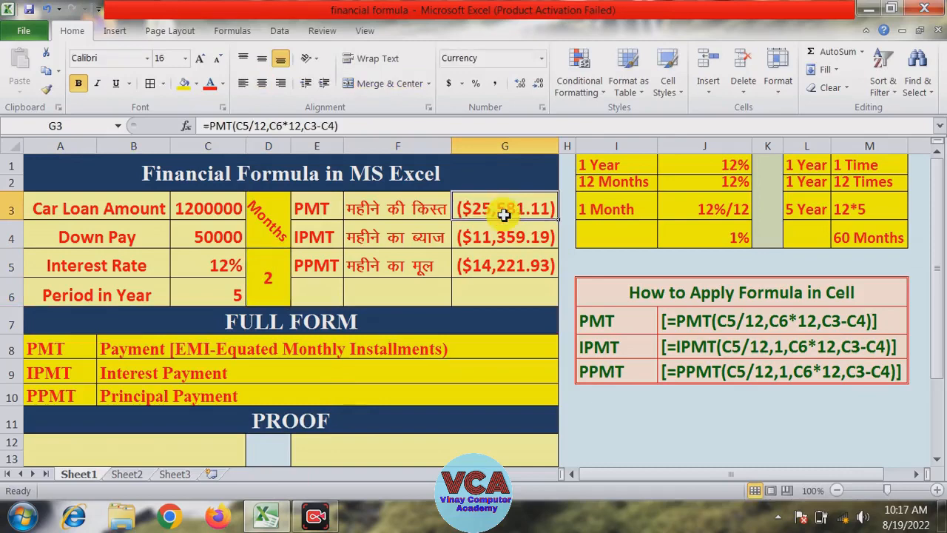
pyautogui.moveTo(501, 237); pyautogui.dragTo(457, 259)
pyautogui.click(442, 261)
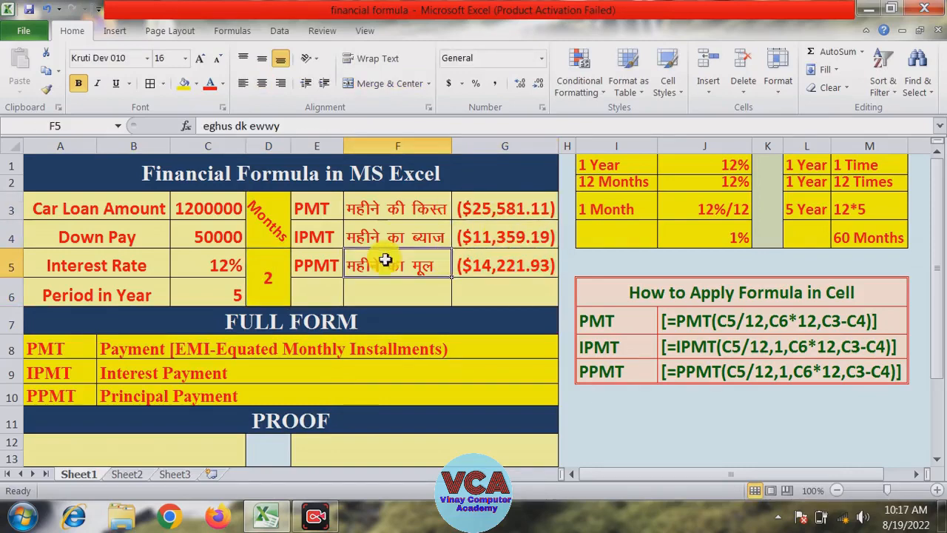
pyautogui.click(499, 239)
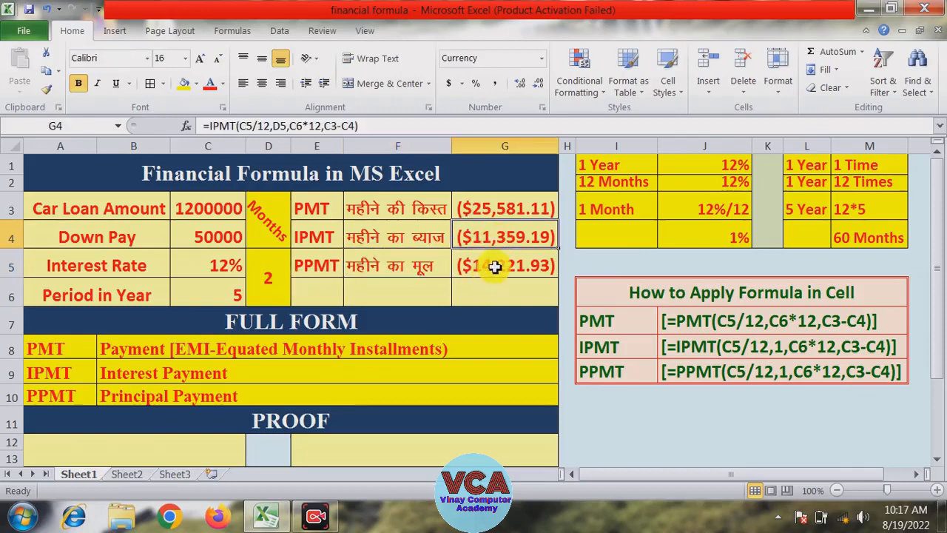
pyautogui.click(495, 269)
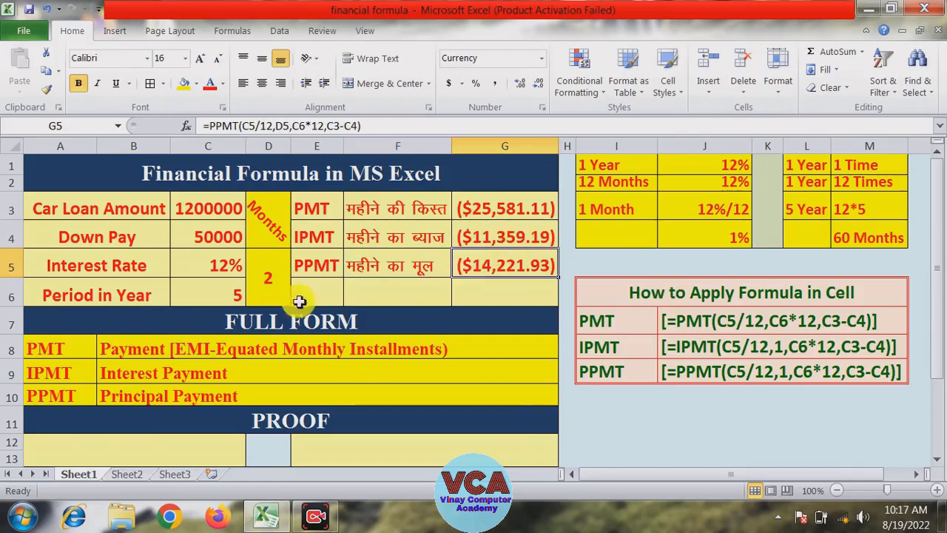
# - Set the month number in the merged cell D5 to 3
pyautogui.click(271, 280)
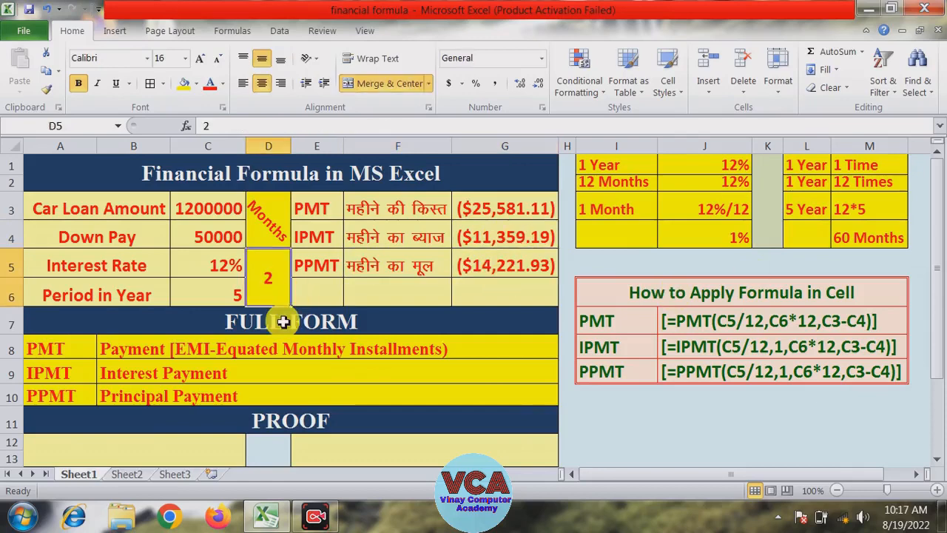
pyautogui.write('3')
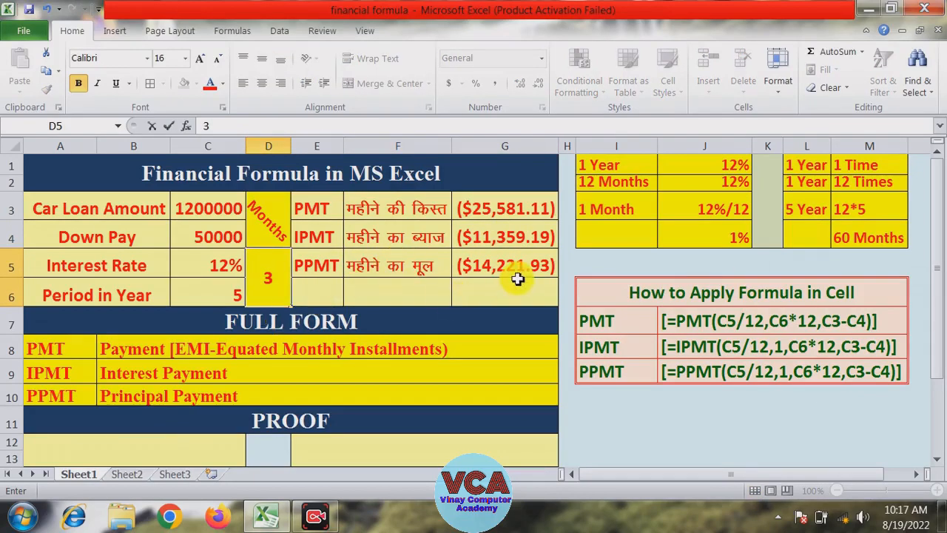
pyautogui.press('Return')
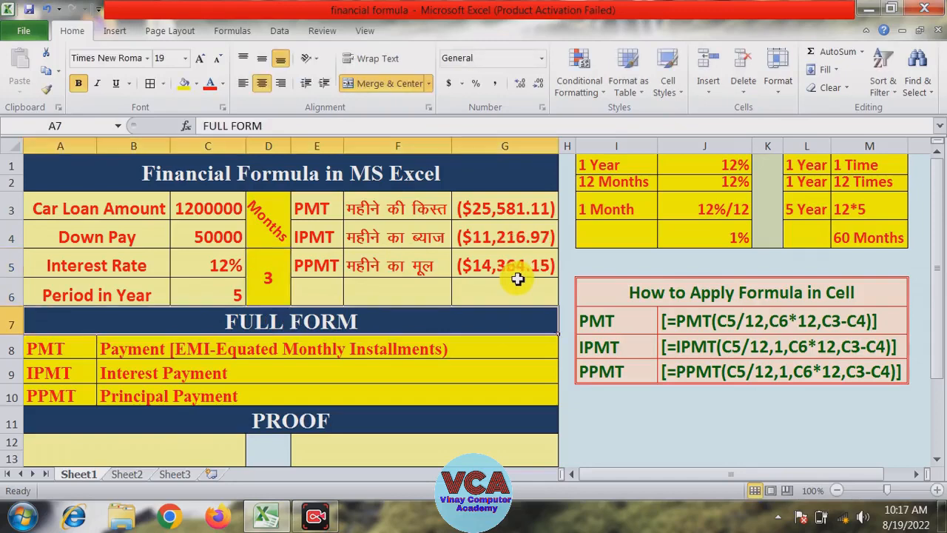
# - Compare the interest and principal in G4 and G5 with the month 3 row of the payment table on Sheet2
pyautogui.click(495, 241)
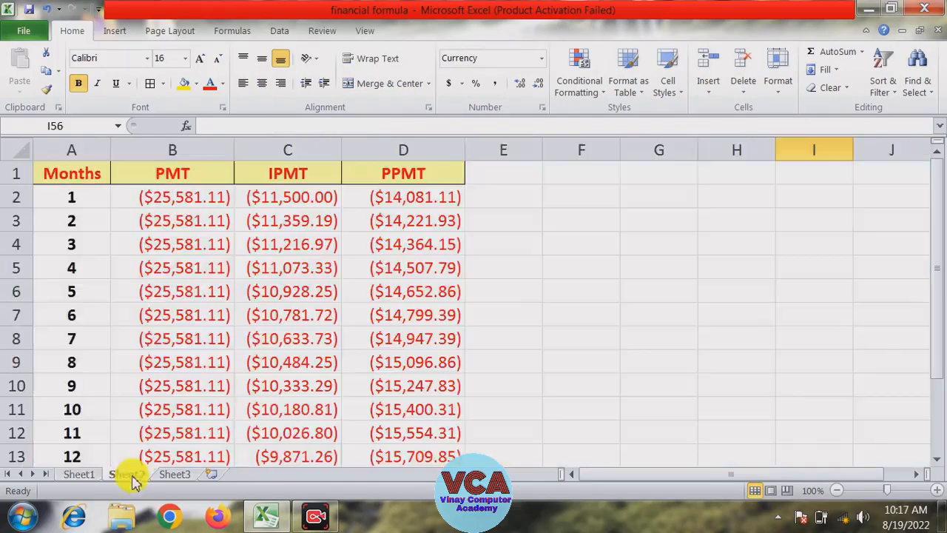
pyautogui.click(129, 472)
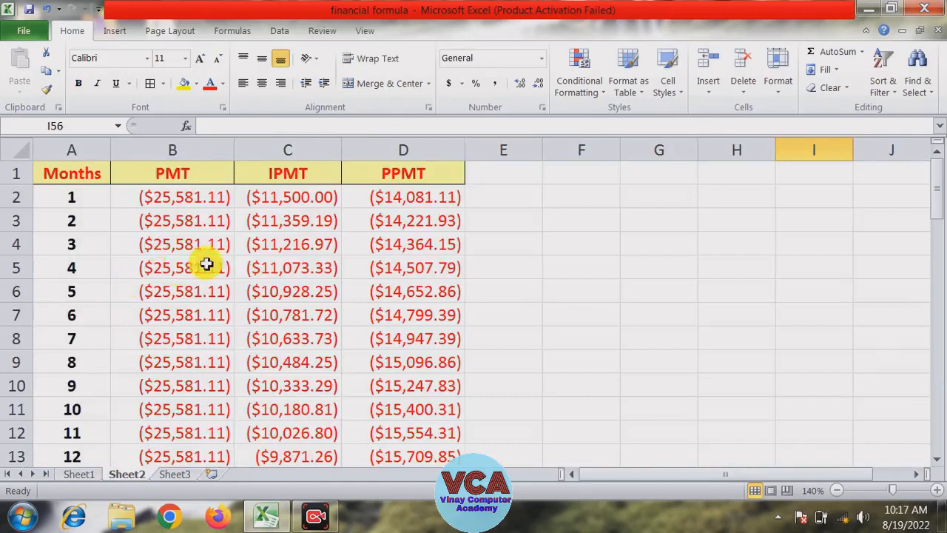
pyautogui.click(271, 250)
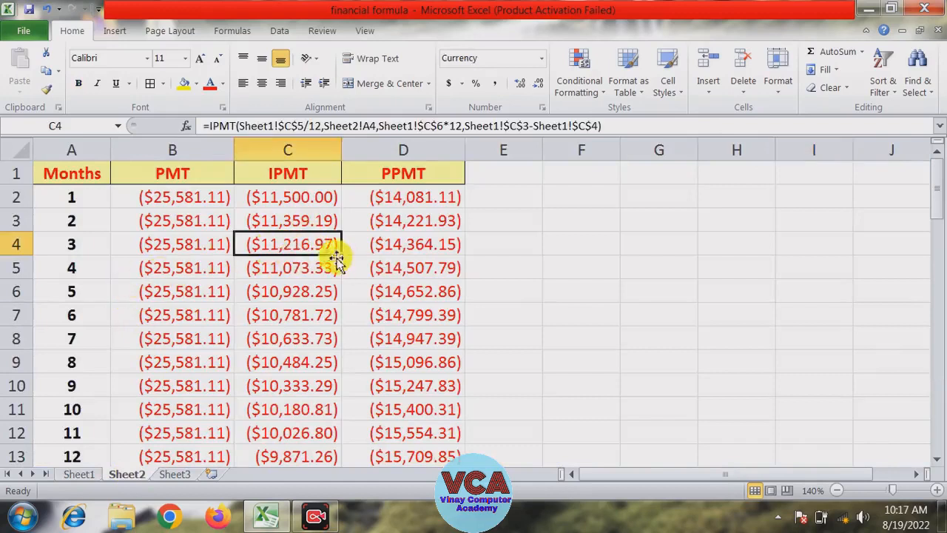
pyautogui.click(379, 247)
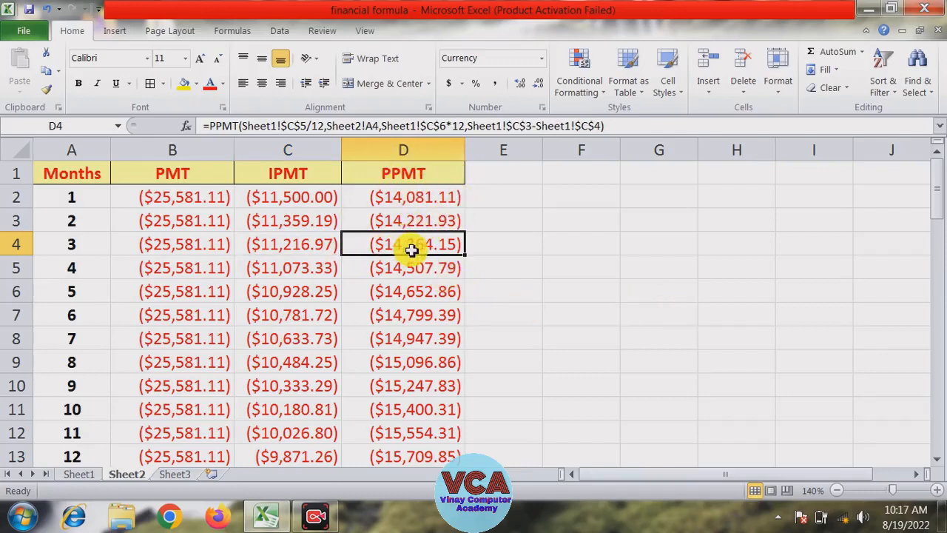
pyautogui.click(79, 474)
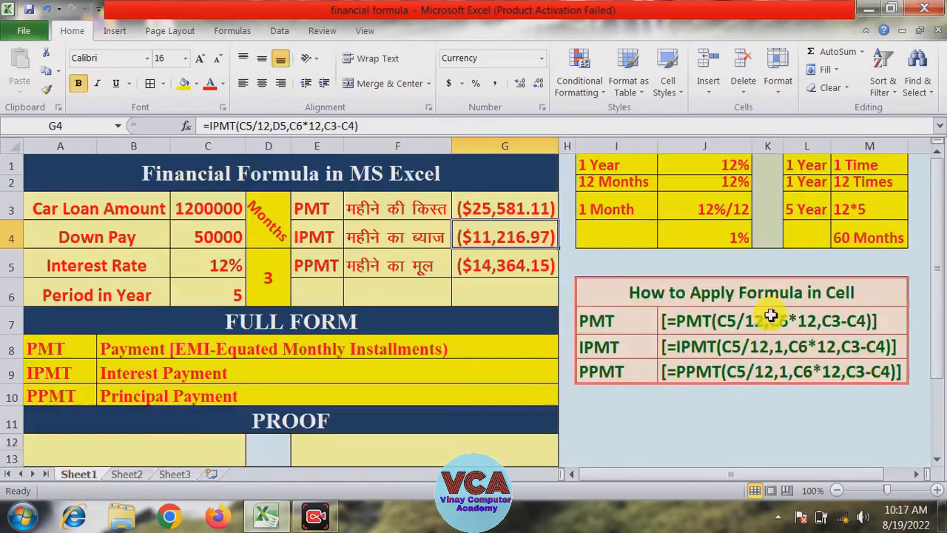
pyautogui.click(503, 274)
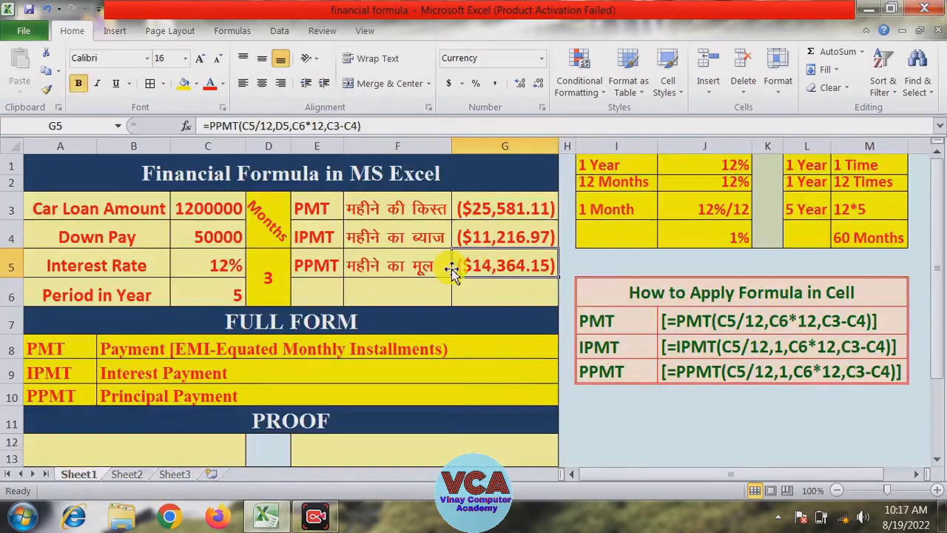
pyautogui.click(514, 293)
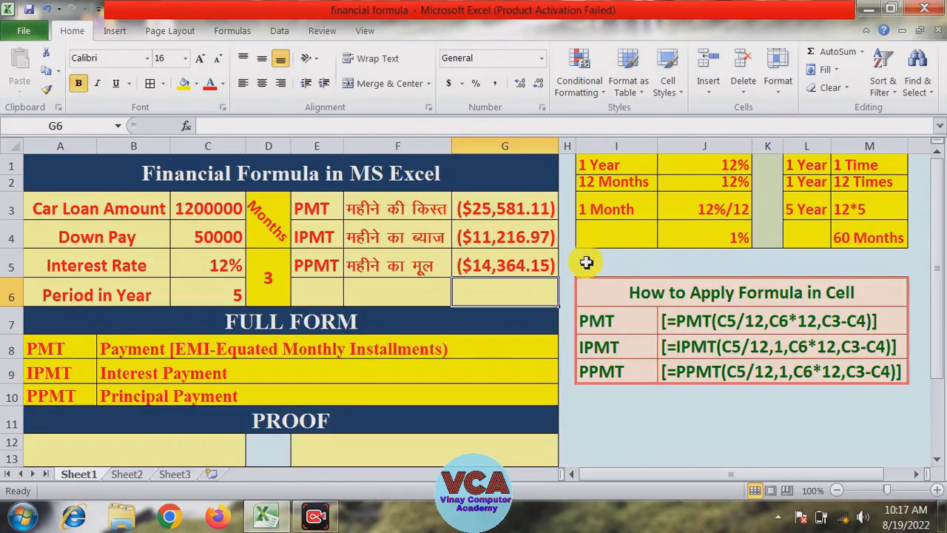
# - Set the month number in the merged cell D5 back to 1
pyautogui.click(272, 276)
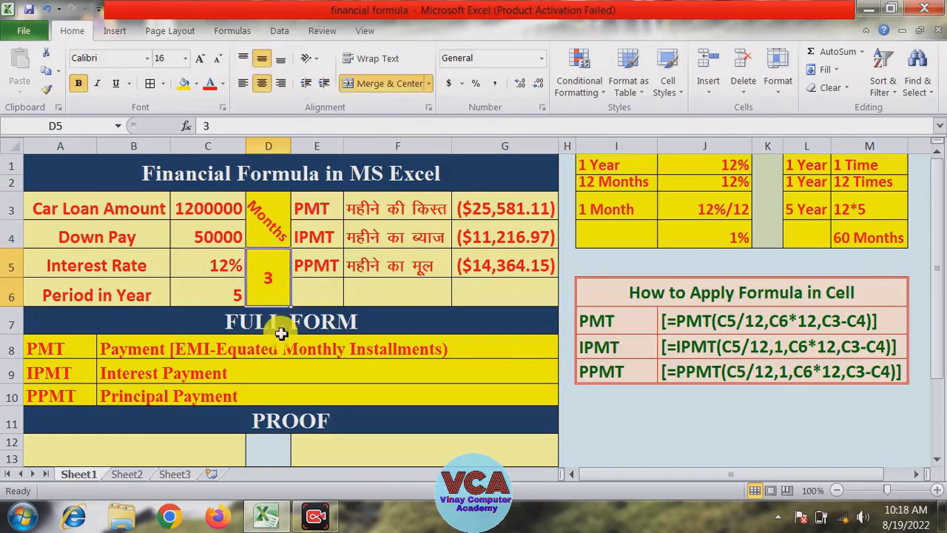
pyautogui.write('1')
pyautogui.press('Return')
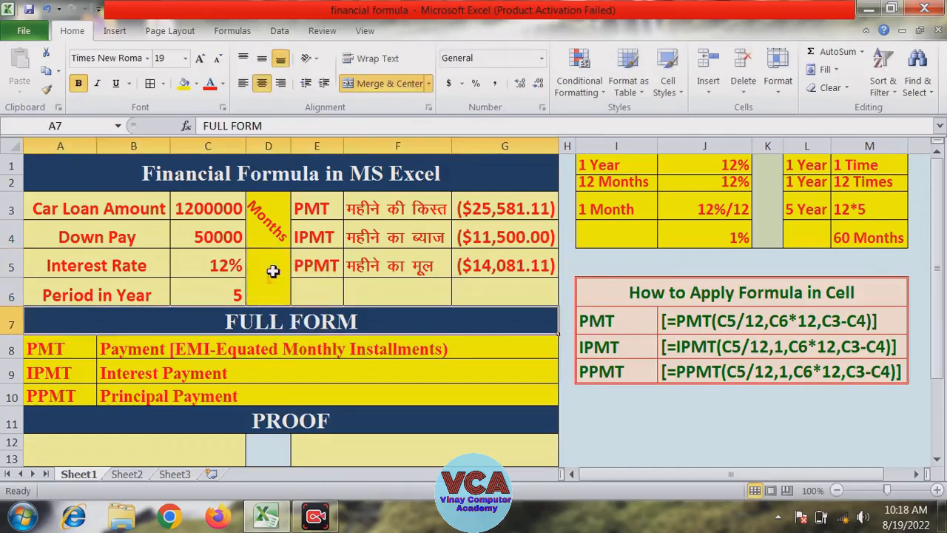
# - Set the month number in the merged cell D5 to 60 for the loan's last installment
pyautogui.press('Up')
pyautogui.write('60')
pyautogui.press('Return')
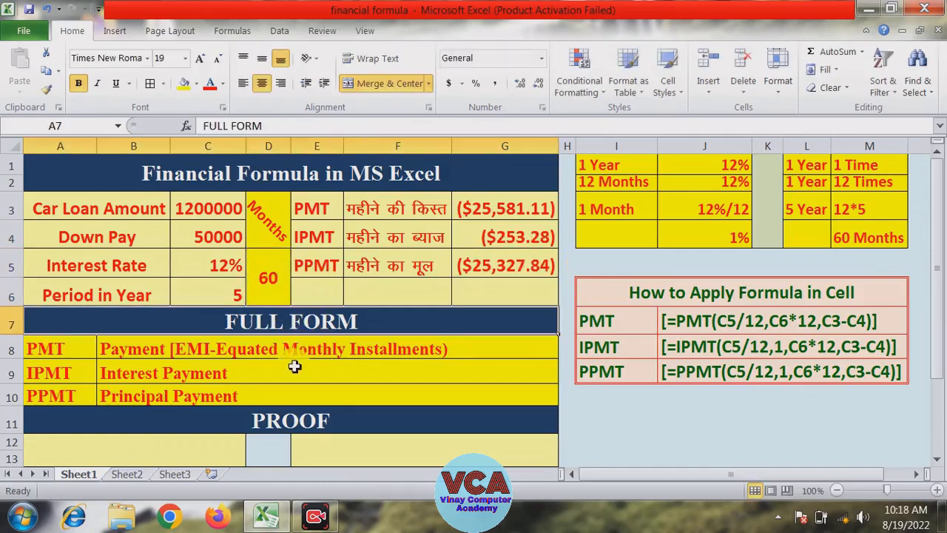
pyautogui.click(256, 276)
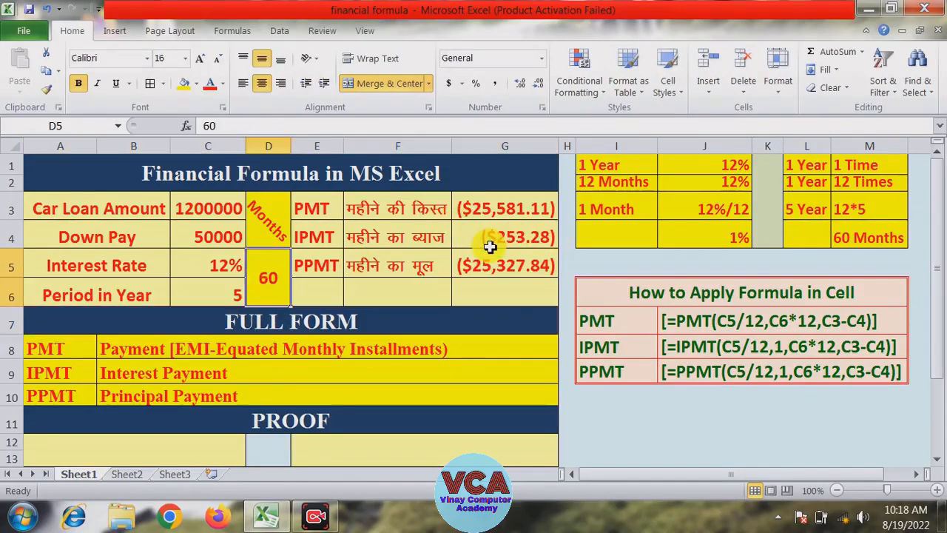
# - Reset the month number in the merged cell D5 to 1
pyautogui.write('1')
pyautogui.press('Return')
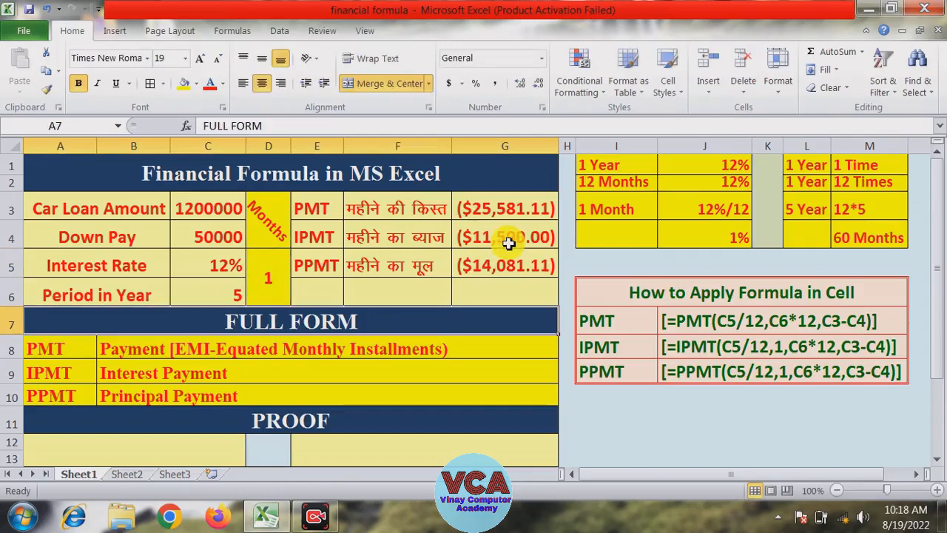
# - On Sheet2, label cell F1 "Car Loan" and enter the loan amount 1200000 in G1
pyautogui.click(130, 474)
pyautogui.click(555, 254)
pyautogui.click(567, 173)
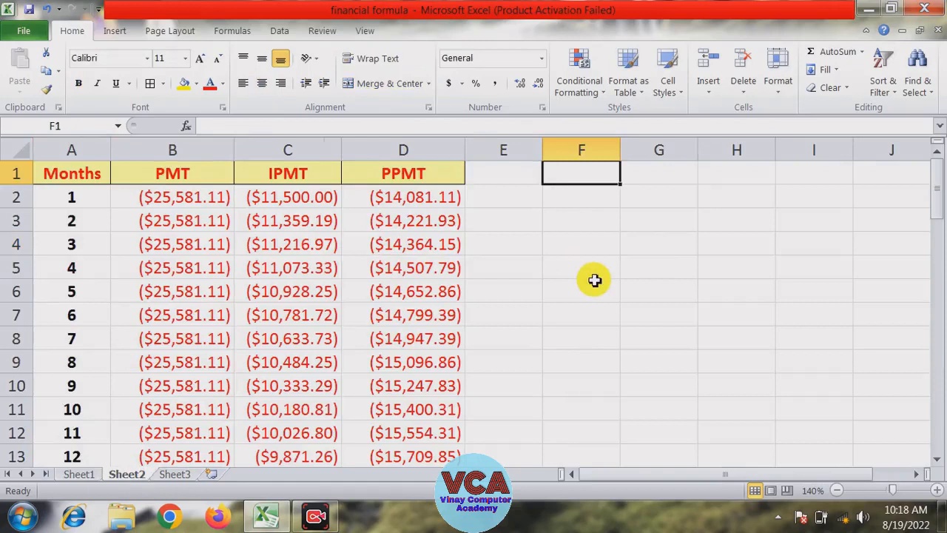
pyautogui.write('Ca')
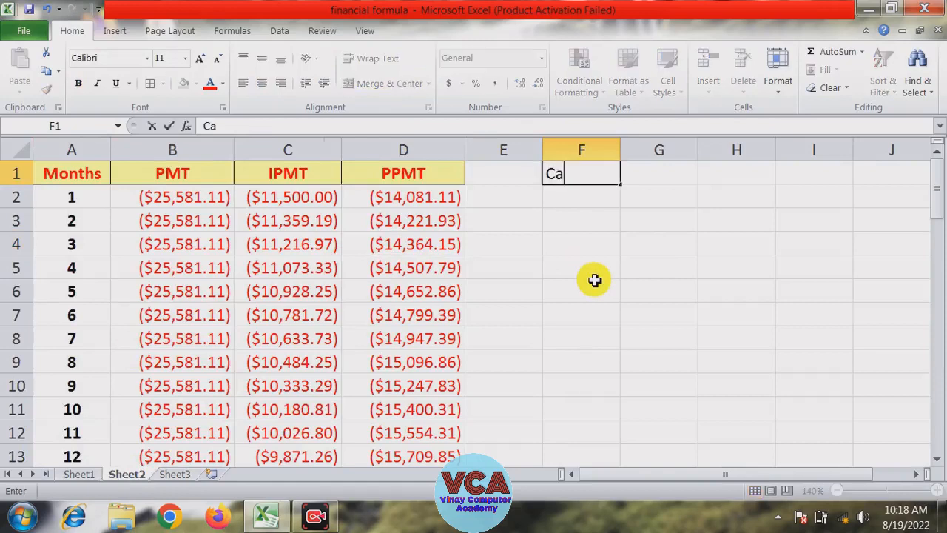
pyautogui.write('r Loan')
pyautogui.press('Tab')
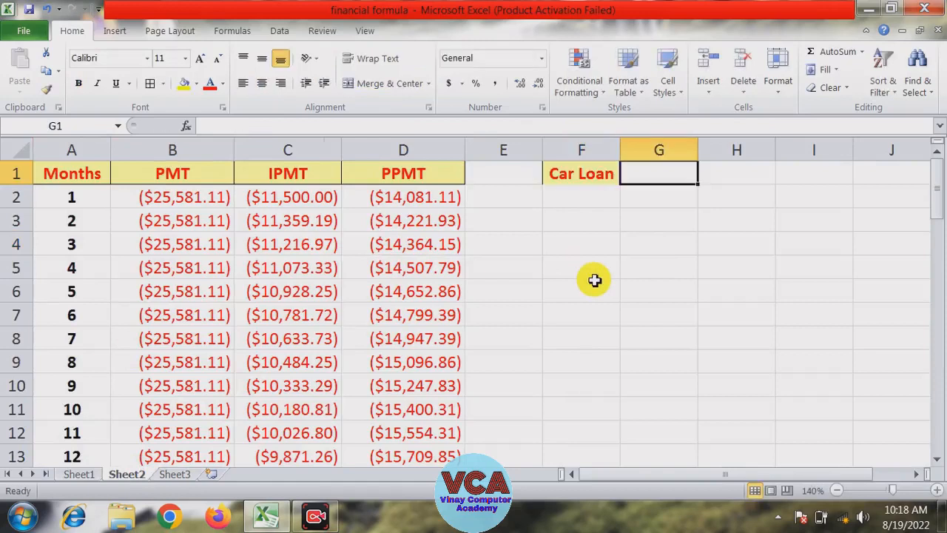
pyautogui.write('1200000')
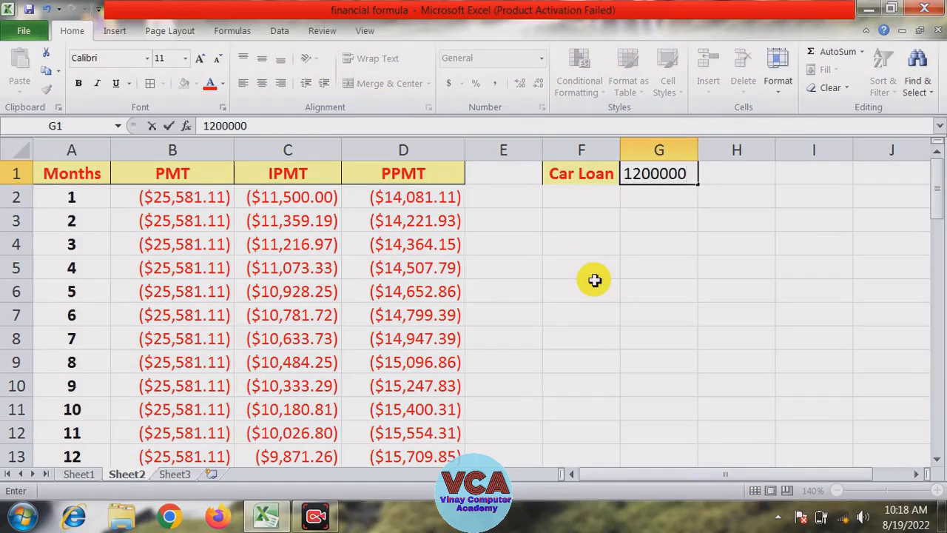
pyautogui.press('Return')
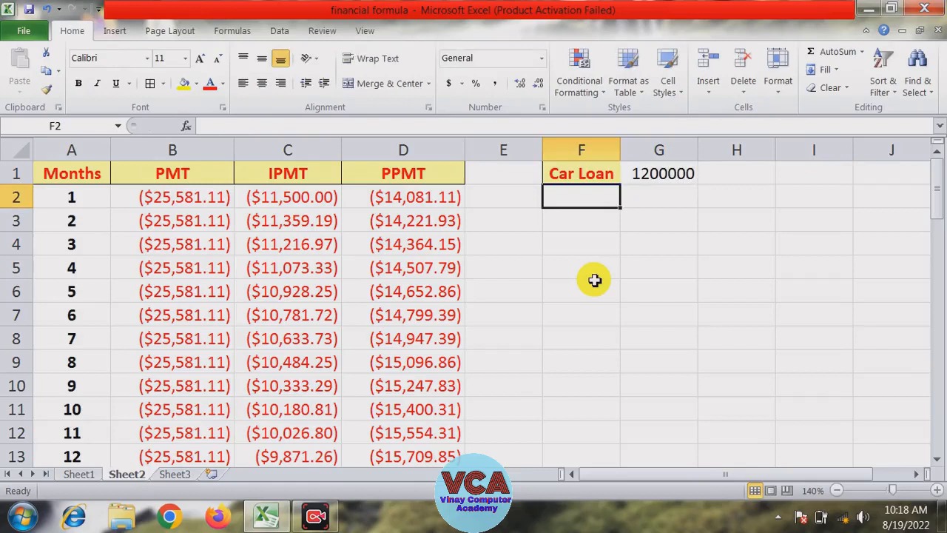
# - Label cell F2 "Down Pmt" and enter the down payment 50000 in G2
pyautogui.write('Down Pmt')
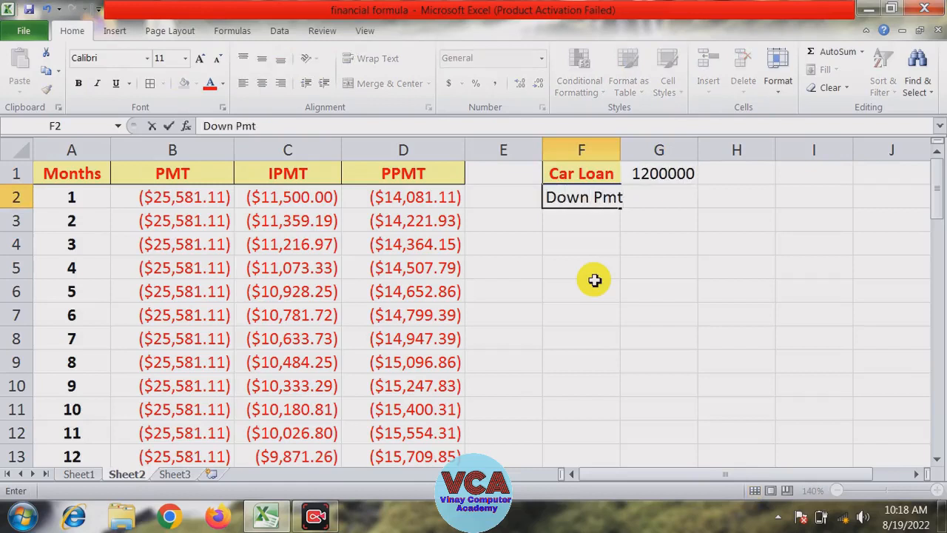
pyautogui.press('Tab')
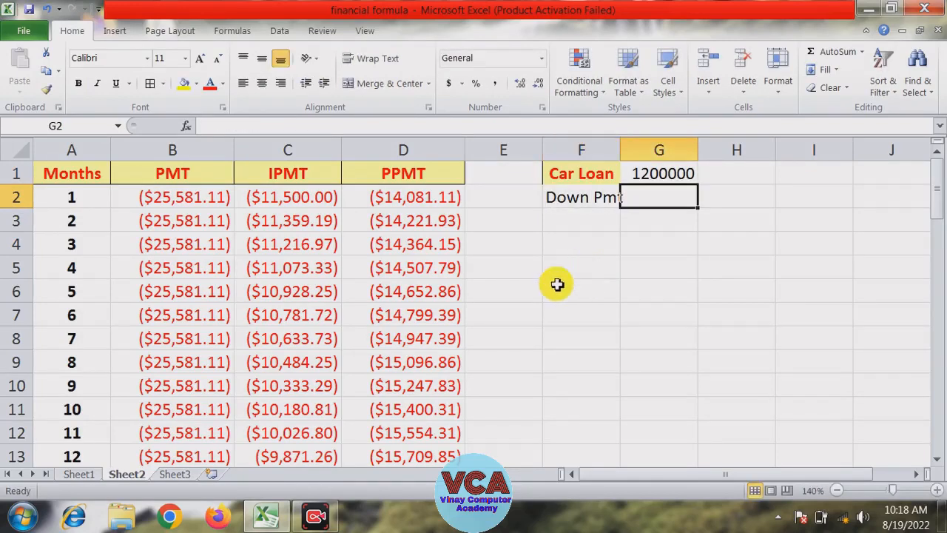
pyautogui.write('50000')
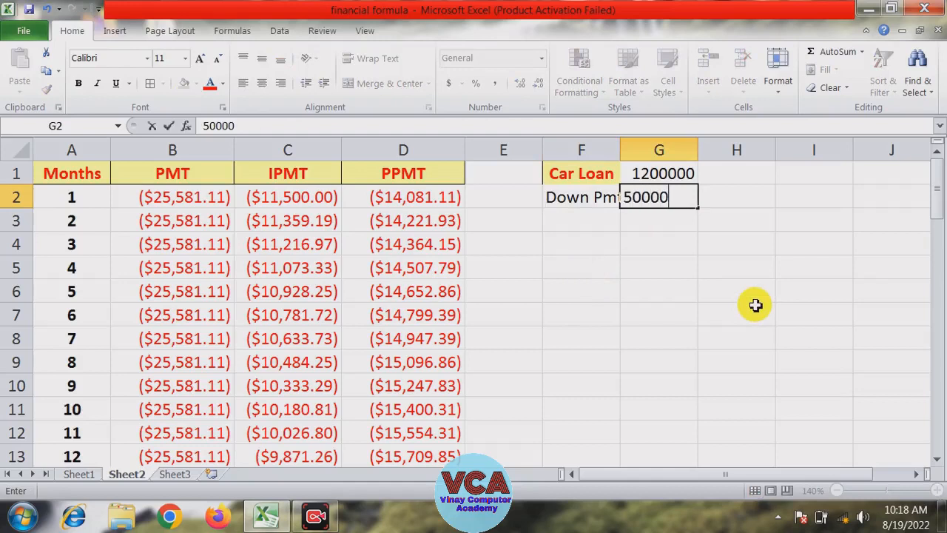
pyautogui.press('Return')
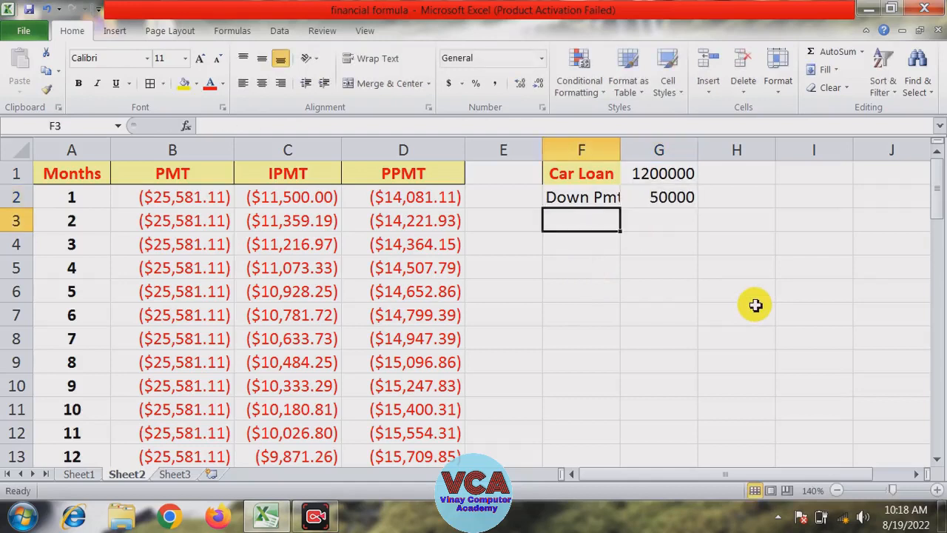
# - Label cell F3 "Due Amt" and auto-fit column F to its text
pyautogui.write('Due Amt')
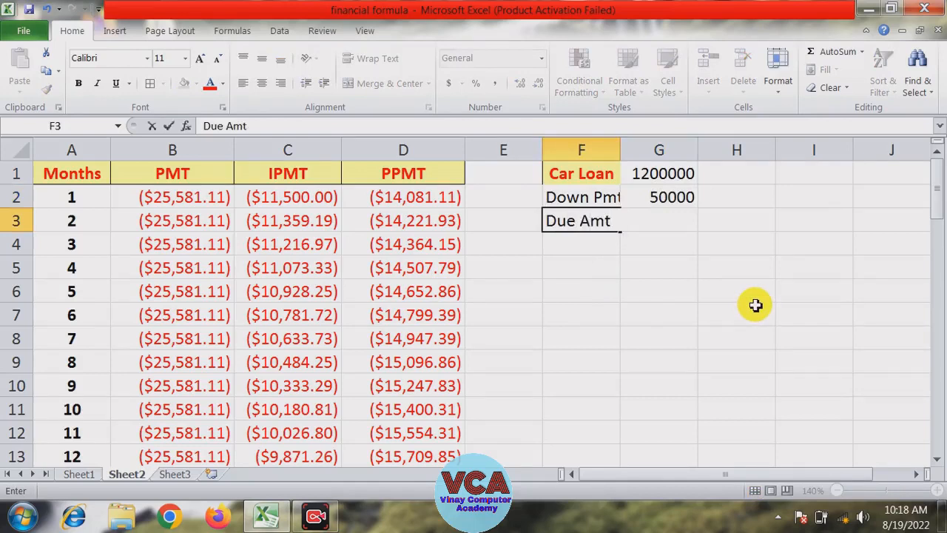
pyautogui.click(736, 312)
pyautogui.click(616, 148)
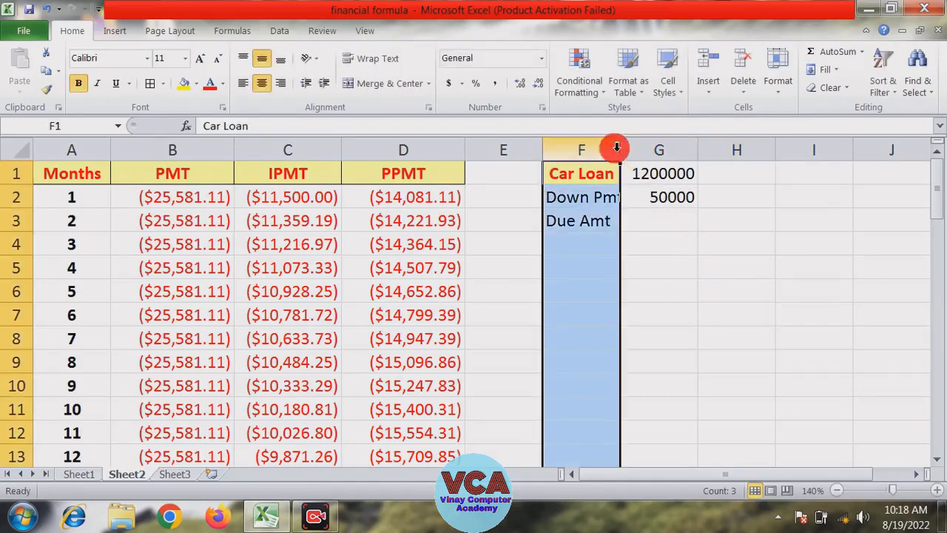
pyautogui.doubleClick(621, 148)
# - Calculate the due amount in G3 by subtracting the down payment from the loan with =G1-G2
pyautogui.click(662, 219)
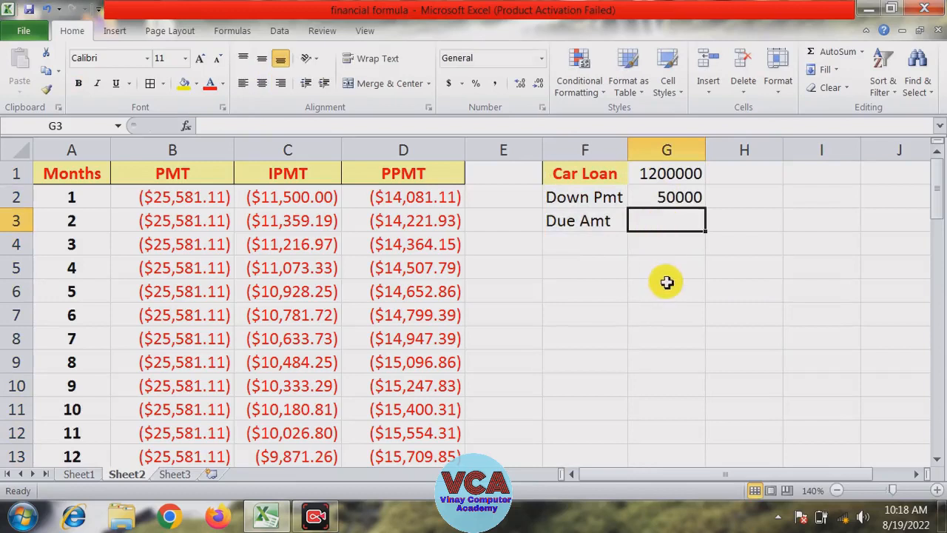
pyautogui.write('=')
pyautogui.click(663, 175)
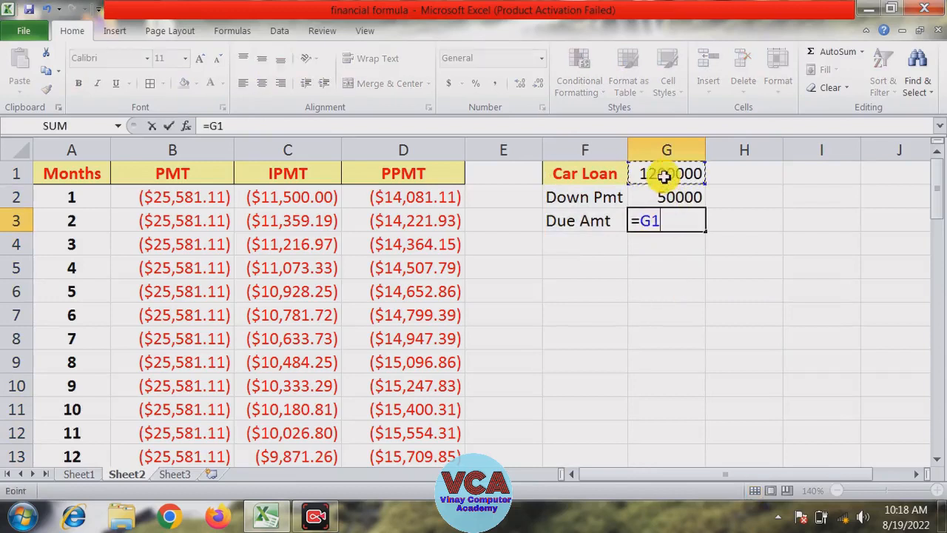
pyautogui.click(666, 195)
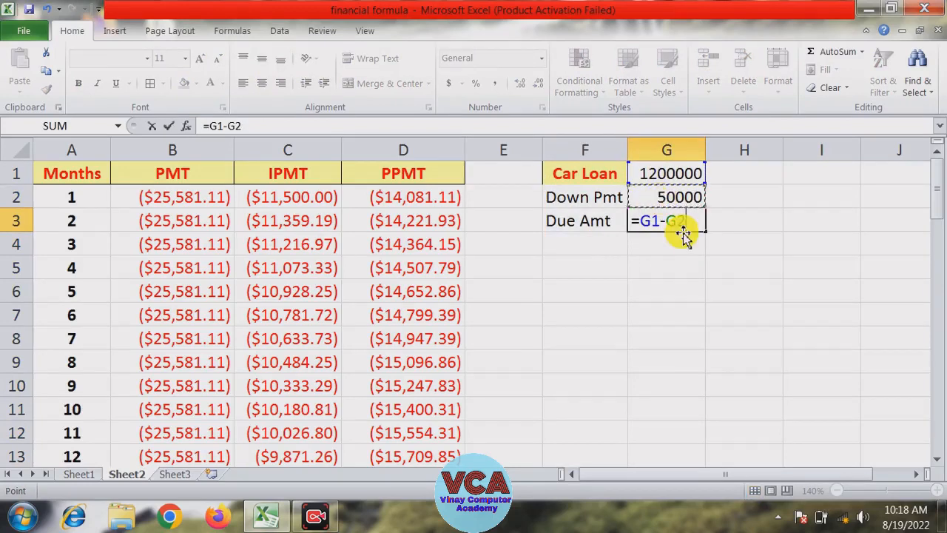
pyautogui.press('Return')
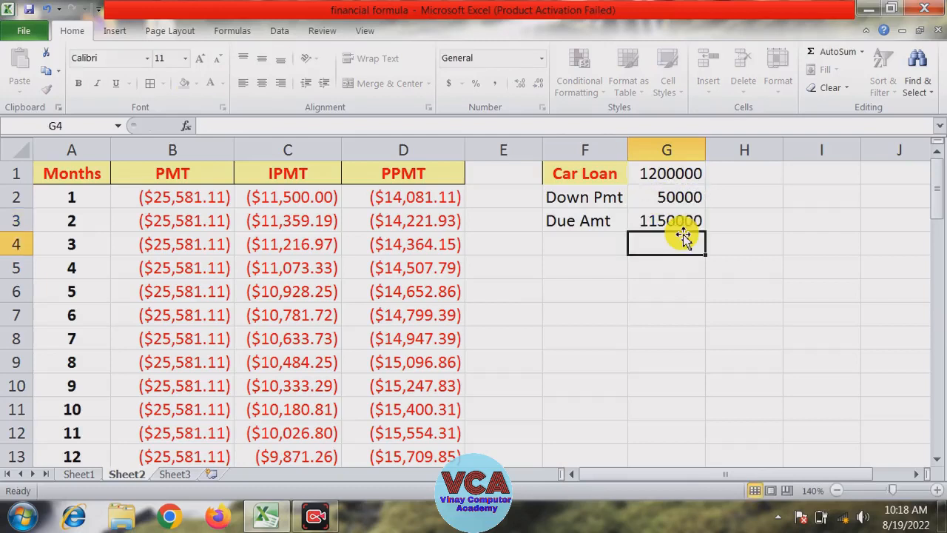
# - Review the due amount in G3 and the loan terms on Sheet1, and return to Sheet2
pyautogui.click(681, 221)
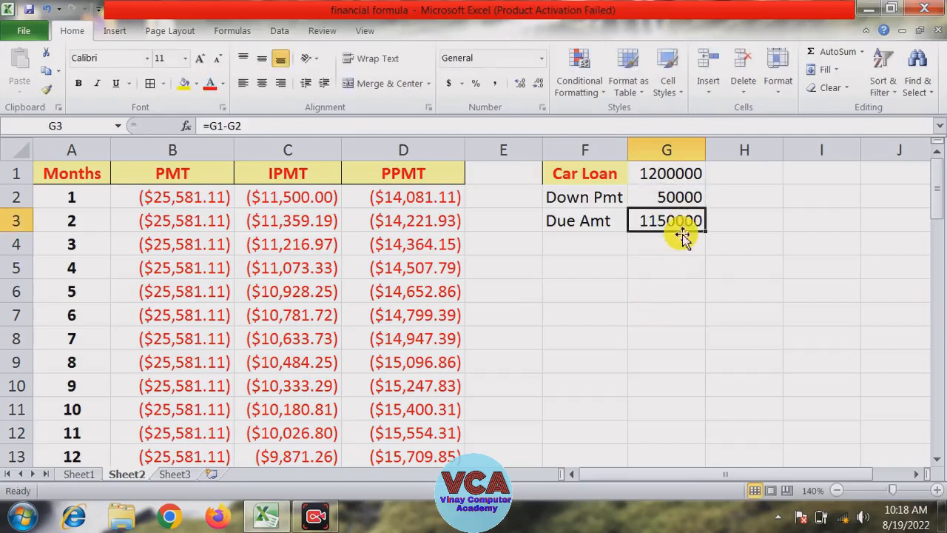
pyautogui.click(666, 273)
pyautogui.click(607, 274)
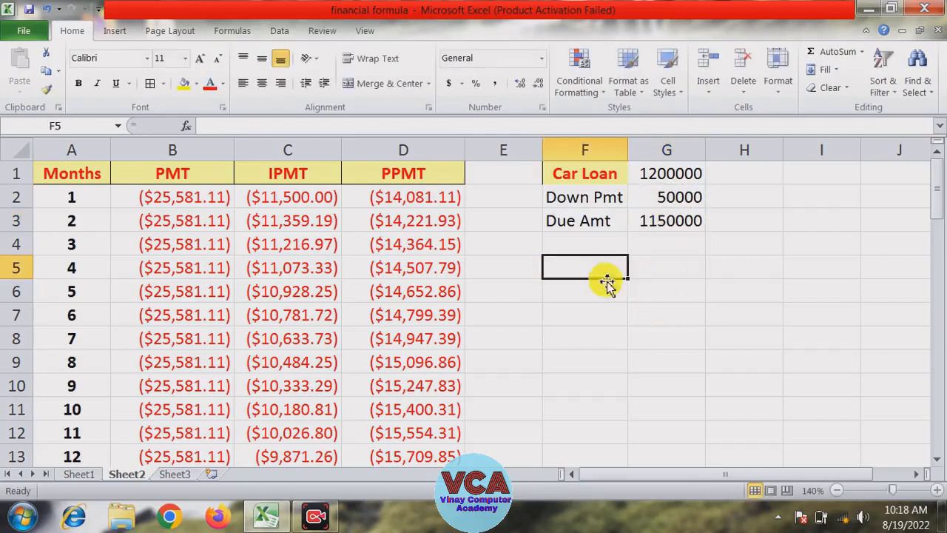
pyautogui.click(667, 221)
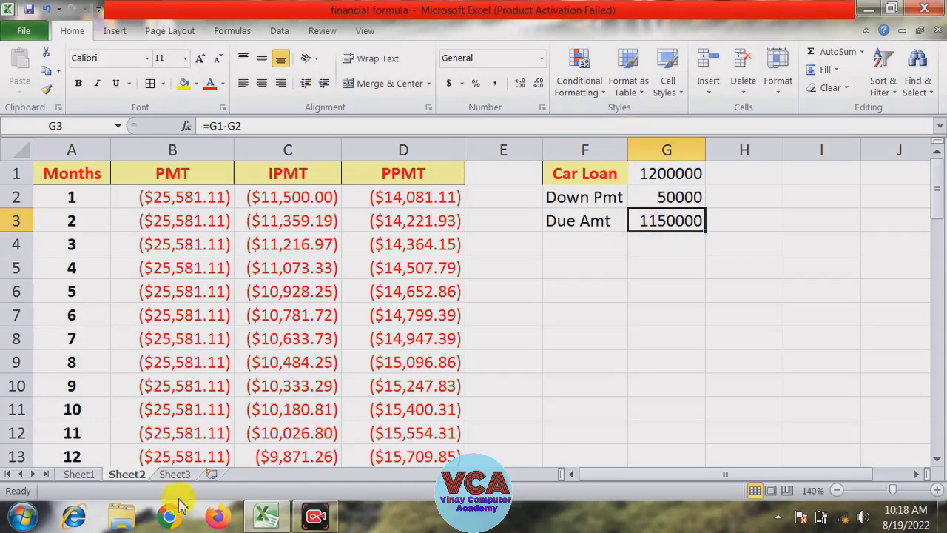
pyautogui.click(78, 473)
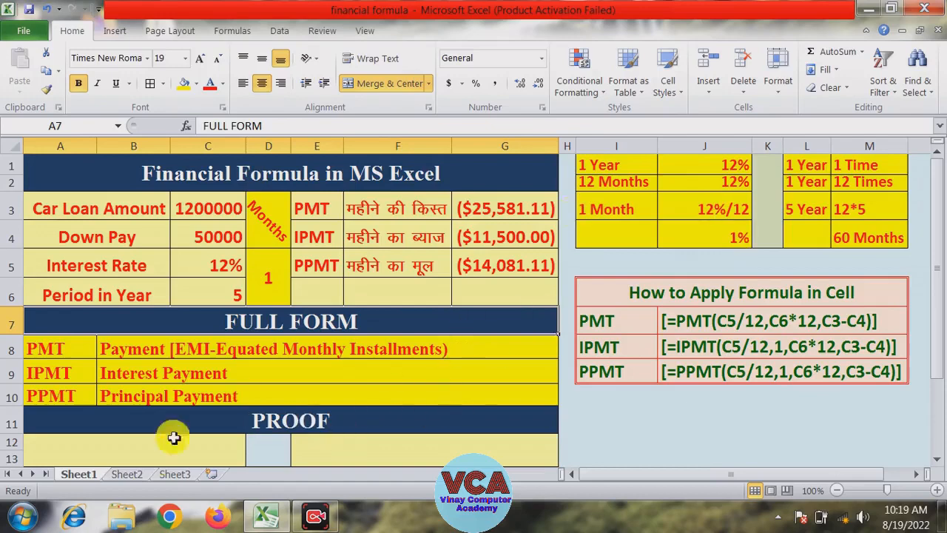
pyautogui.click(126, 473)
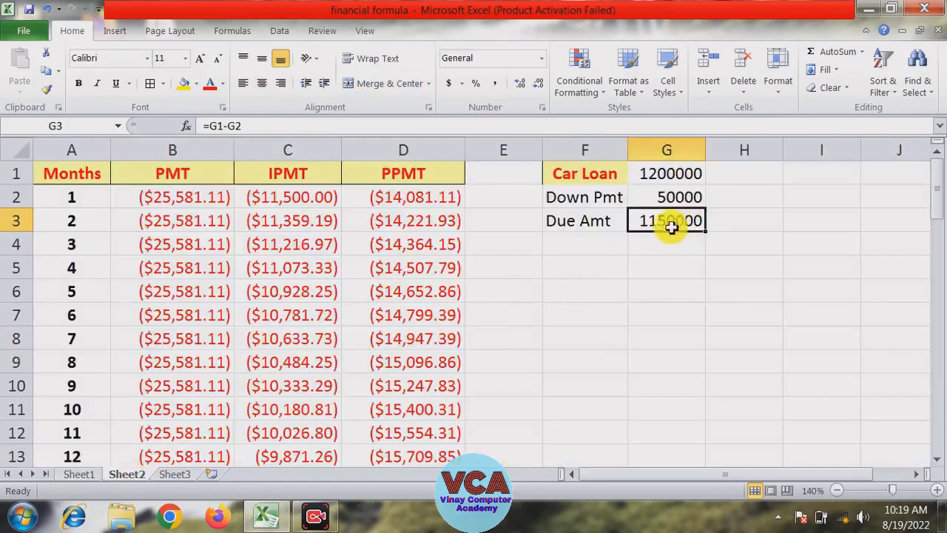
# - Calculate the first month's interest in F5 with =G3*1% and compare it with the IPMT value in C2
pyautogui.click(609, 265)
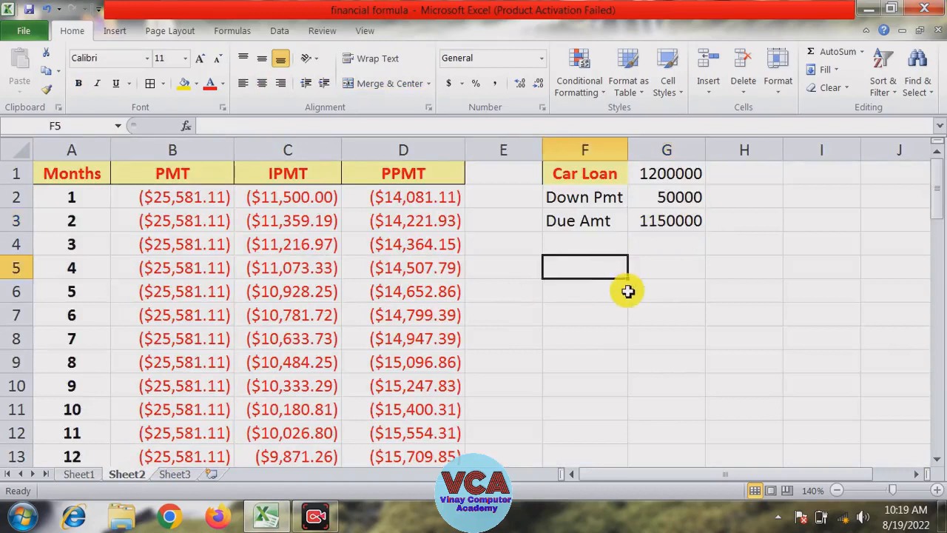
pyautogui.write('=')
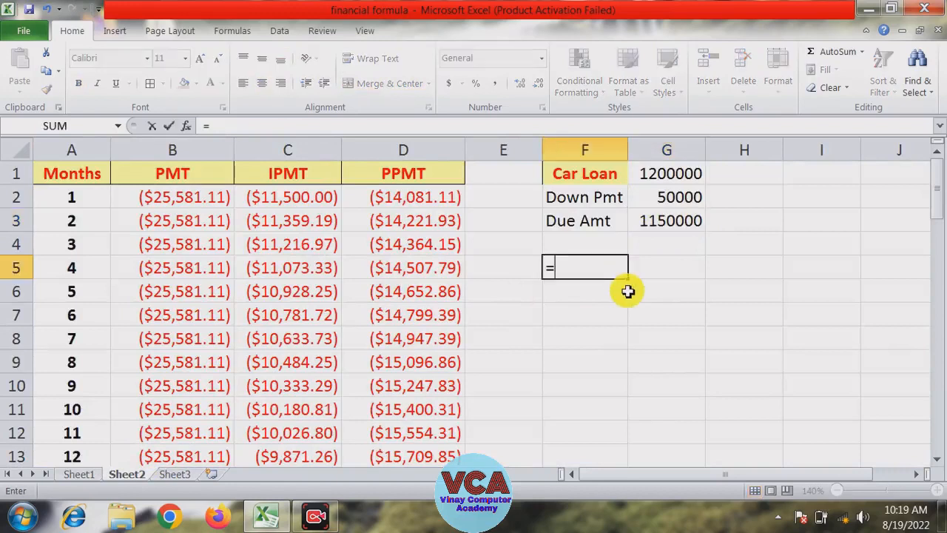
pyautogui.click(669, 224)
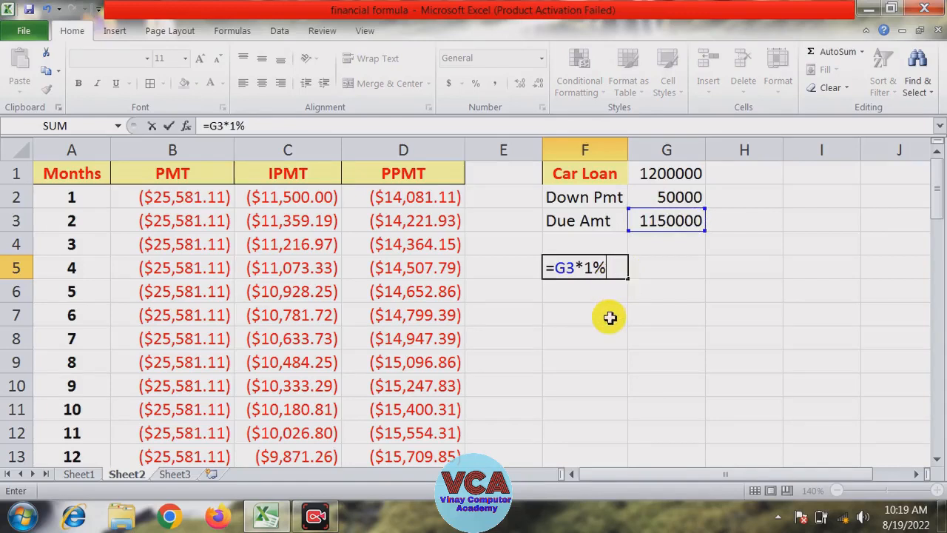
pyautogui.press('Return')
pyautogui.click(598, 269)
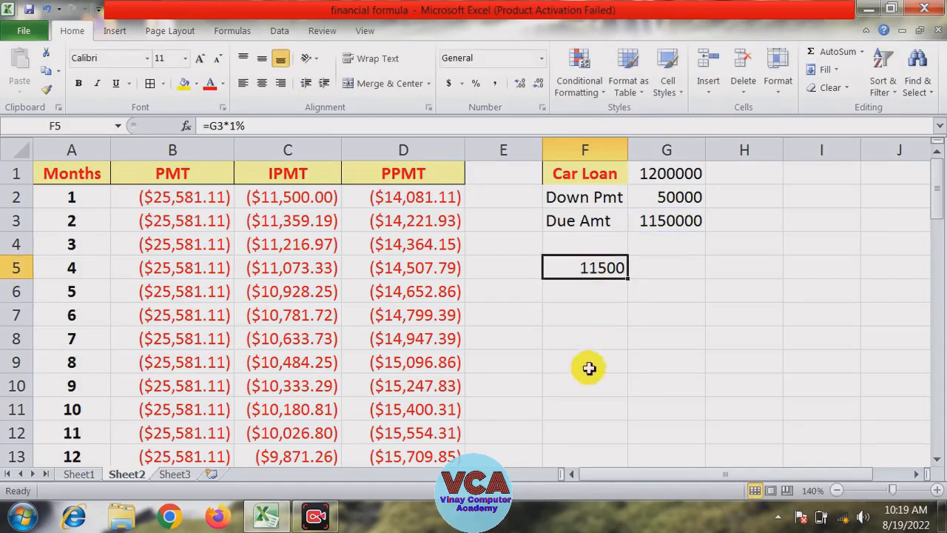
pyautogui.click(263, 200)
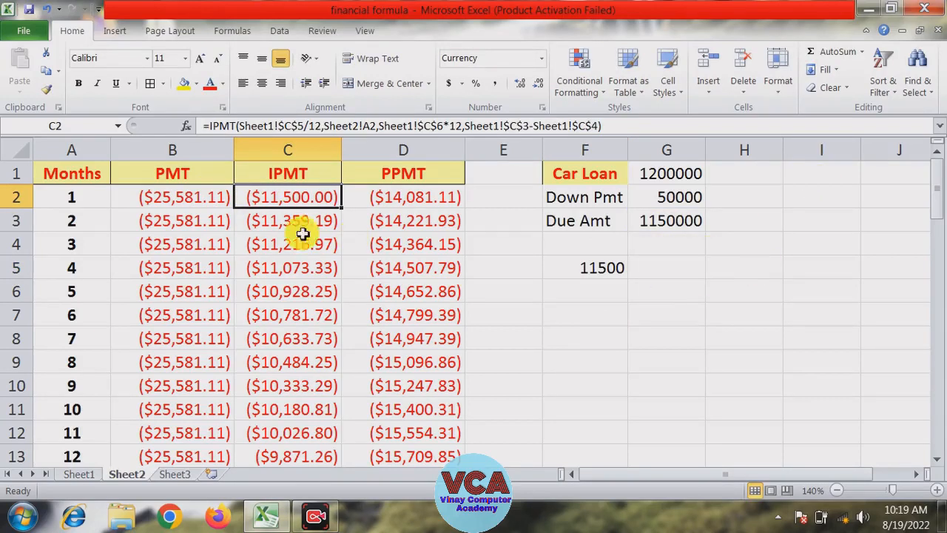
# - Enter the monthly installment 25581.11 in G5 and increase its display to two decimal places
pyautogui.click(664, 268)
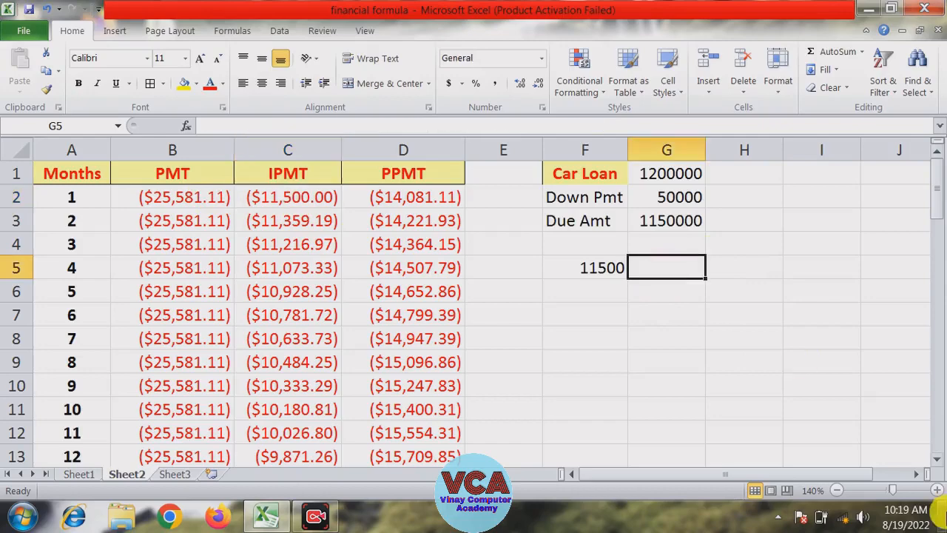
pyautogui.click(938, 510)
pyautogui.click(943, 513)
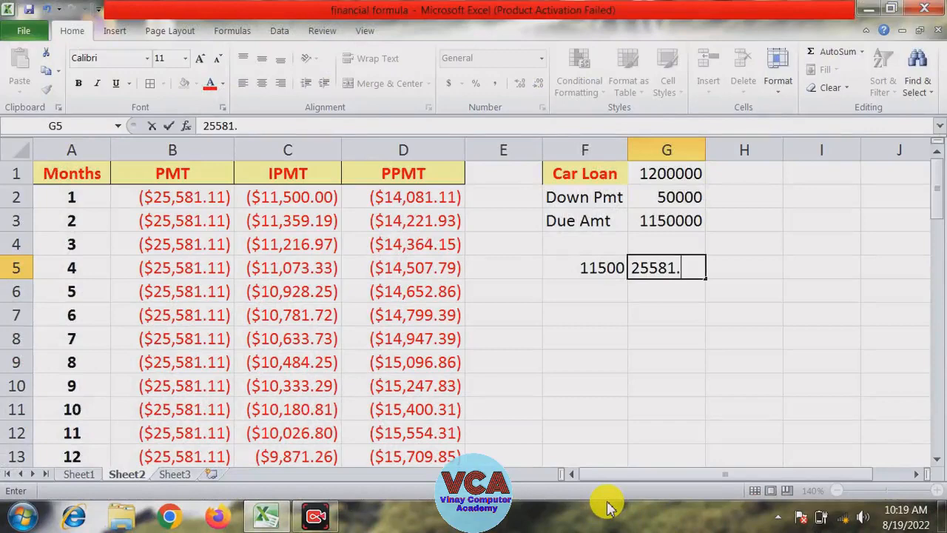
pyautogui.click(681, 332)
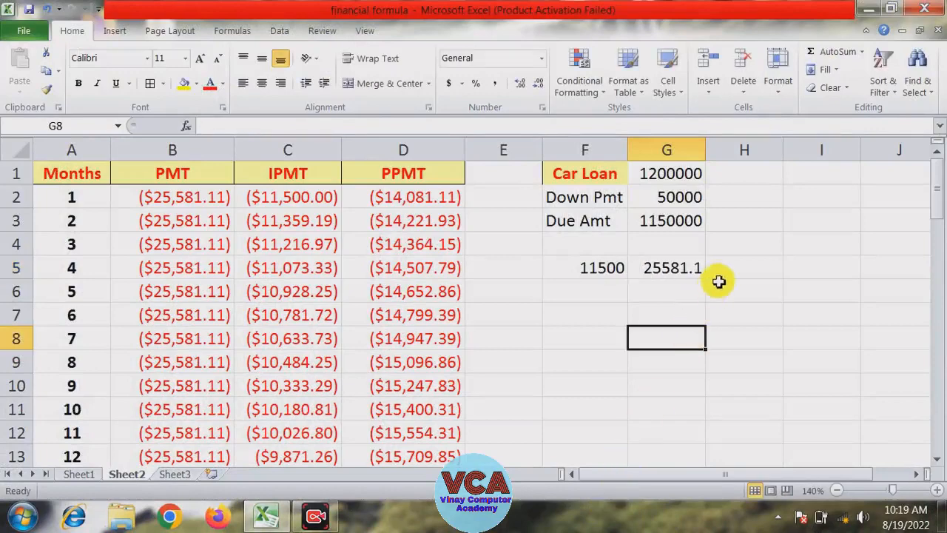
pyautogui.click(692, 270)
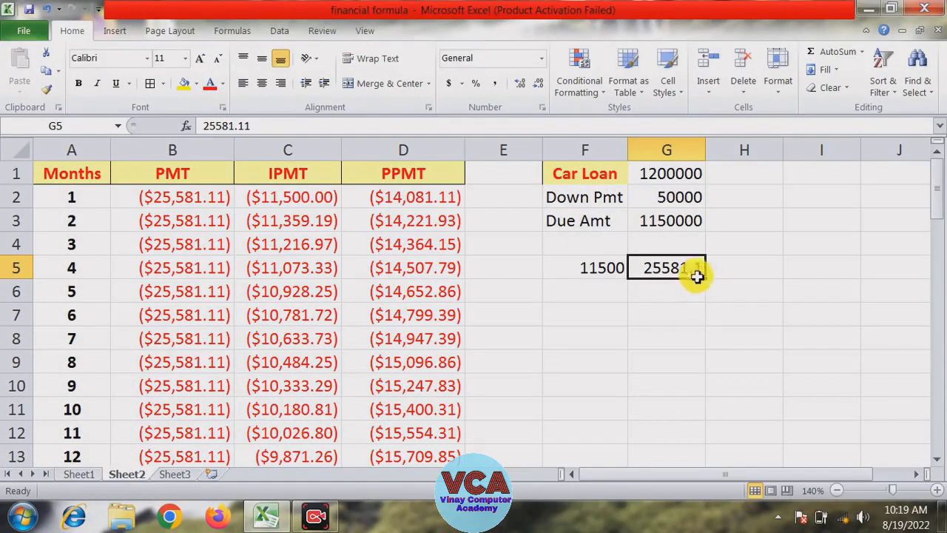
pyautogui.click(522, 85)
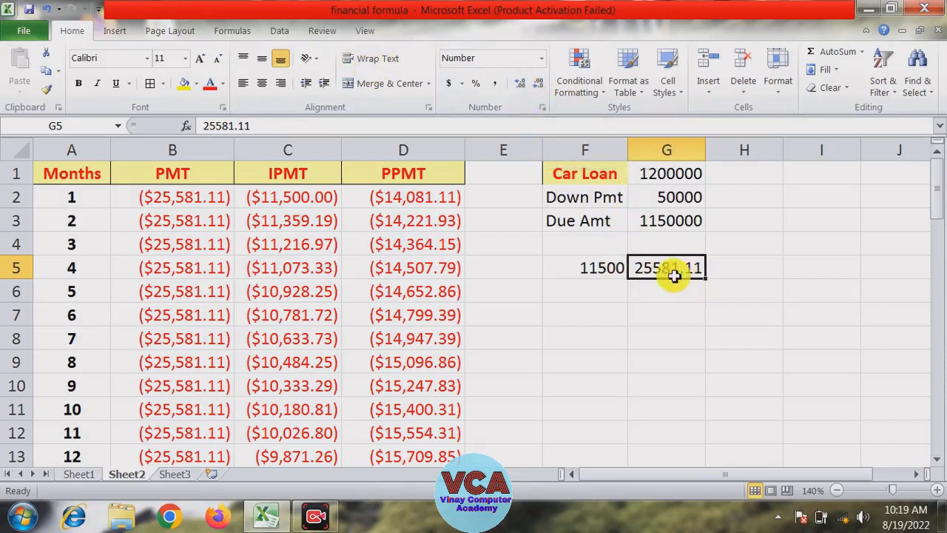
pyautogui.click(683, 316)
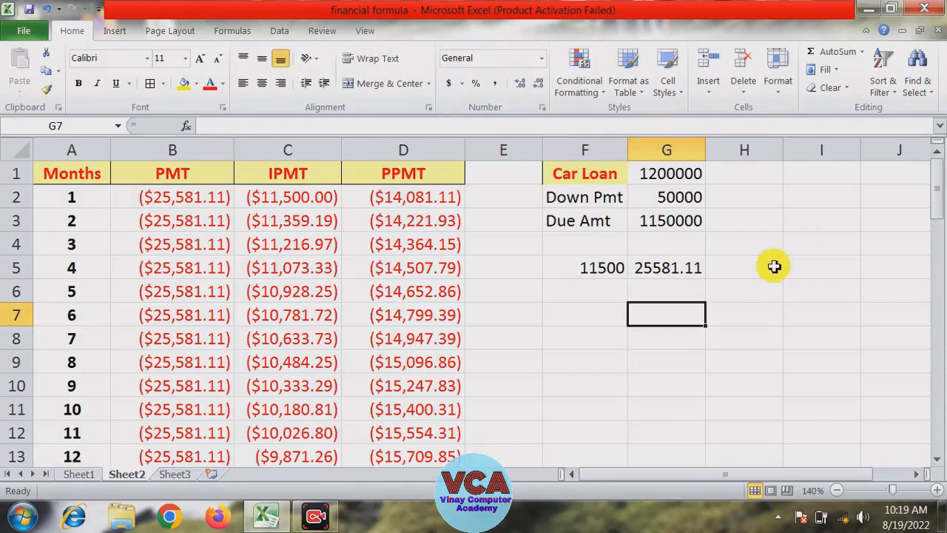
# - Calculate the first month's principal in H5 with =G5-F5 and compare it with the PPMT value in D2
pyautogui.click(769, 265)
pyautogui.click(670, 265)
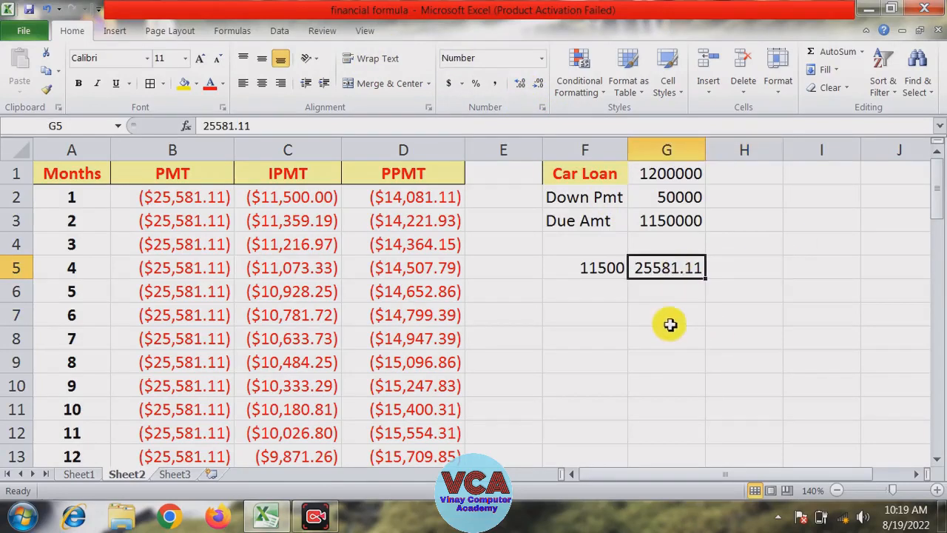
pyautogui.click(601, 271)
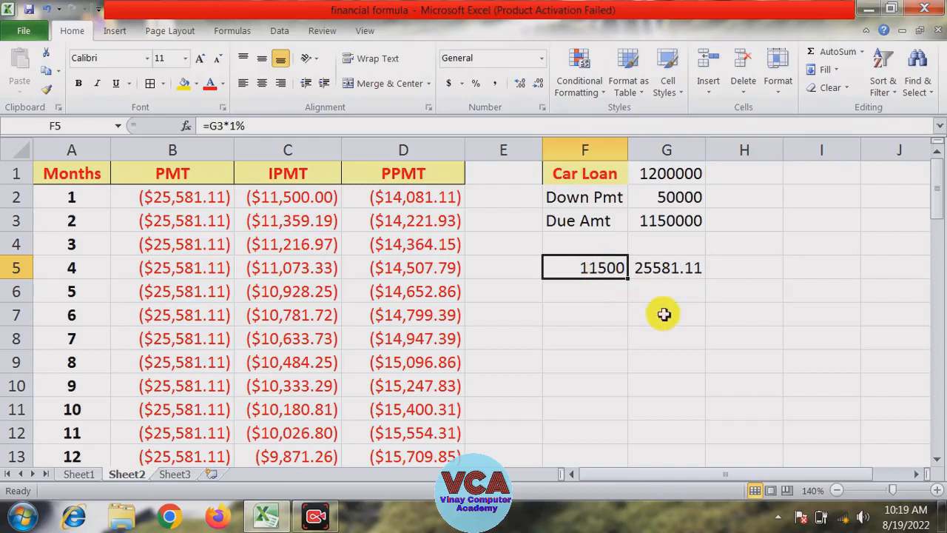
pyautogui.click(736, 267)
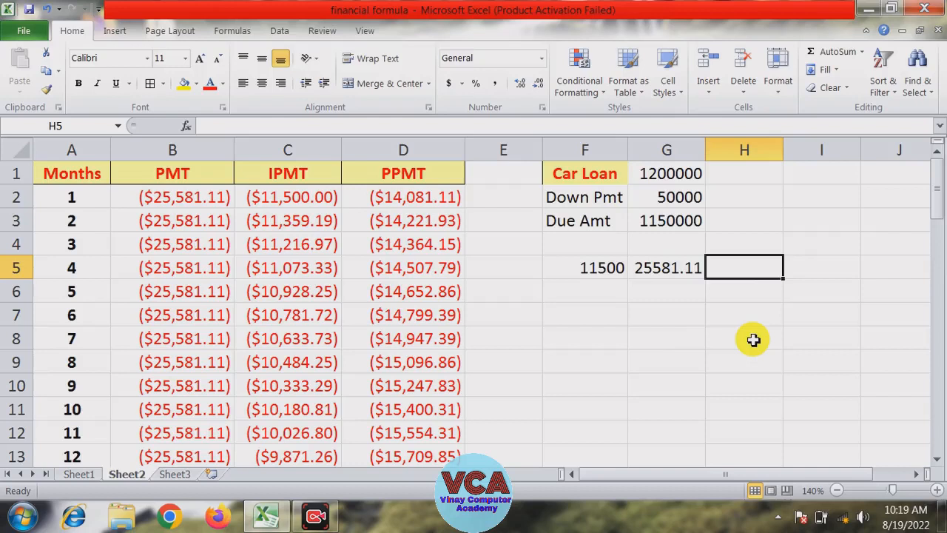
pyautogui.write('=')
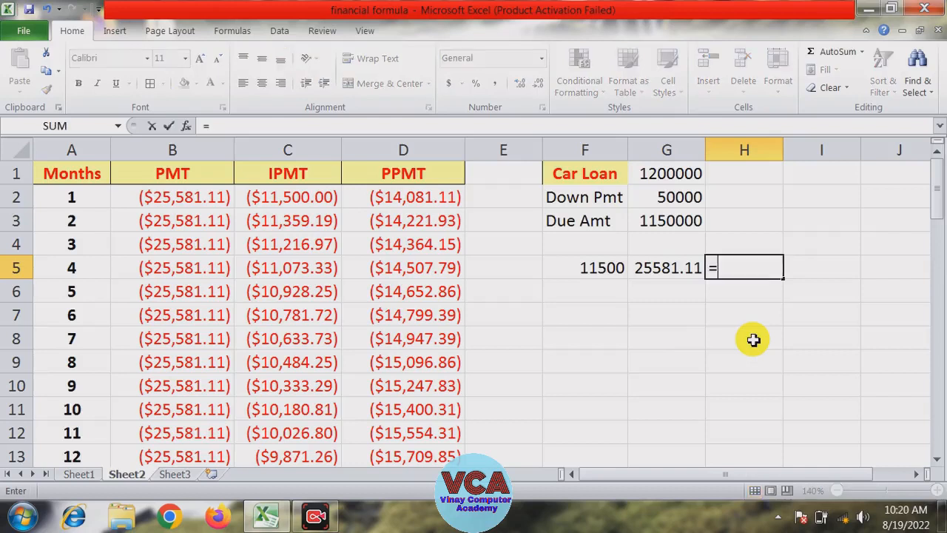
pyautogui.click(674, 271)
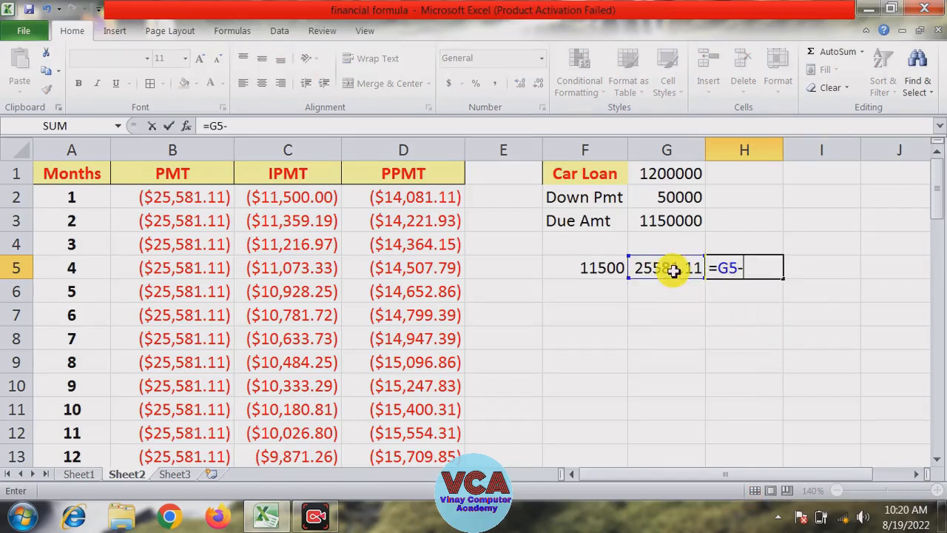
pyautogui.write('-')
pyautogui.click(594, 266)
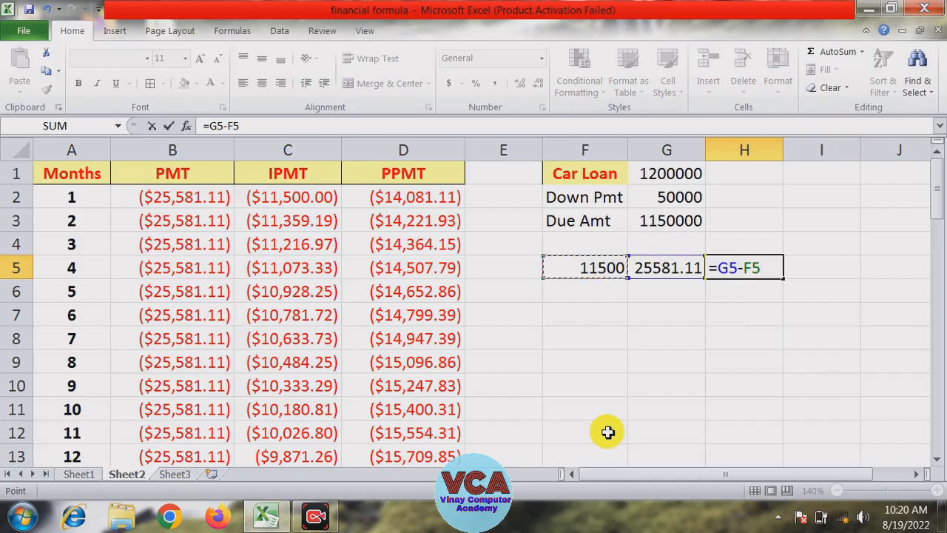
pyautogui.press('Return')
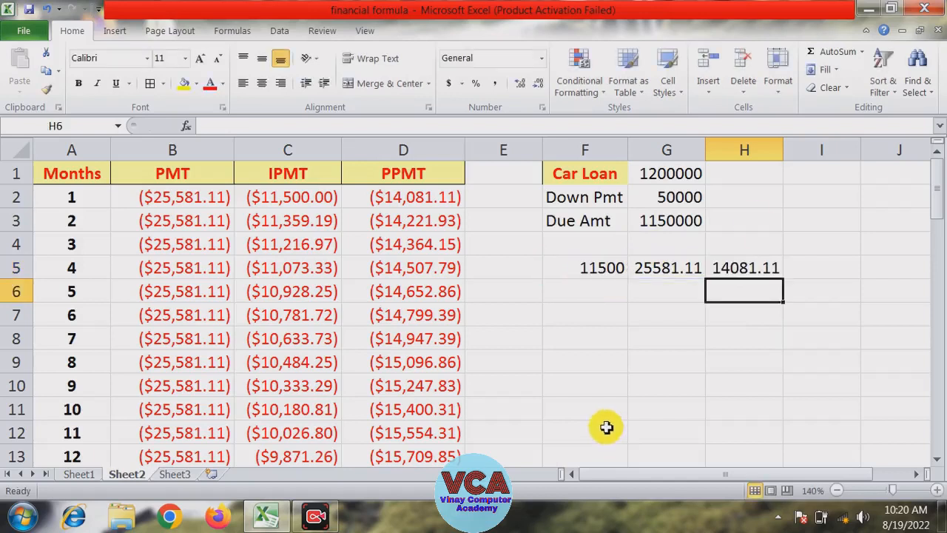
pyautogui.click(744, 272)
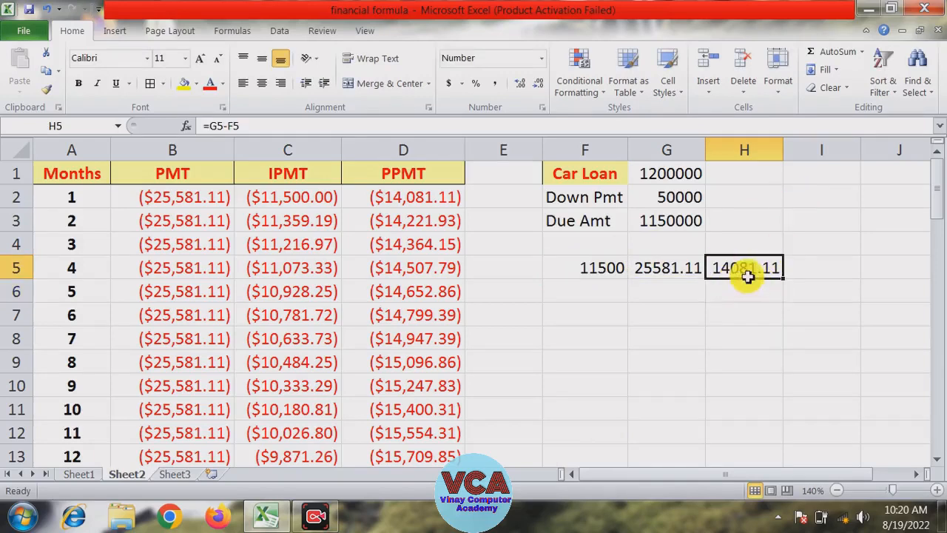
pyautogui.click(424, 194)
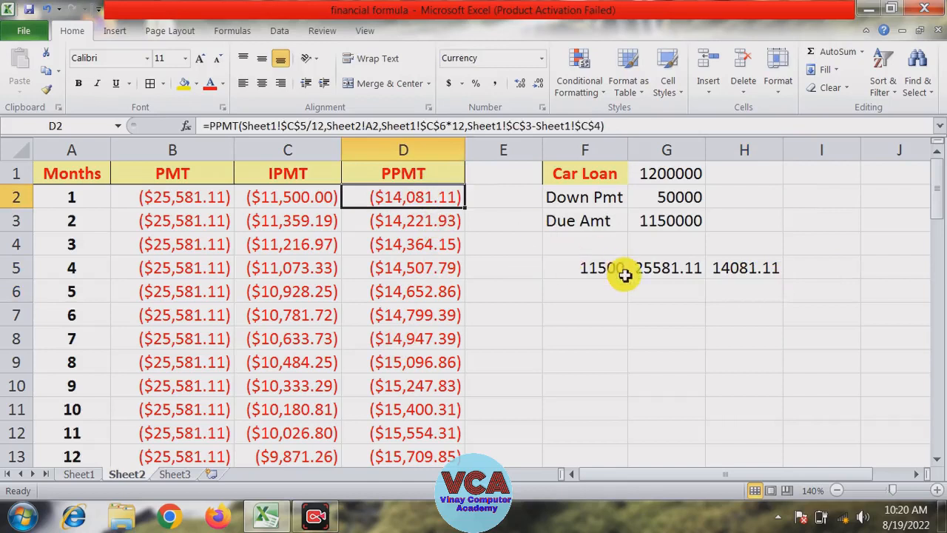
pyautogui.click(697, 307)
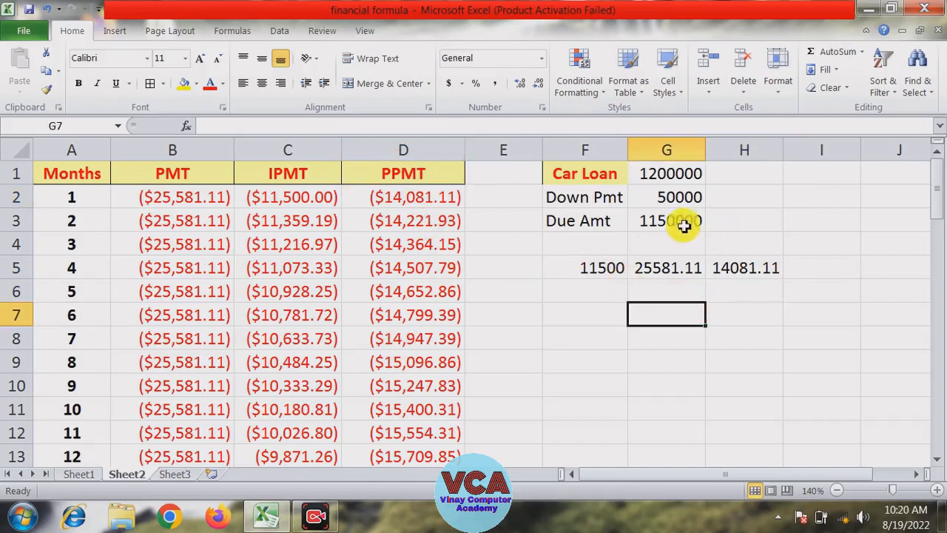
# - Calculate the remaining due amount in H3 by subtracting the first month's principal from the due amount with =G3-H5
pyautogui.click(682, 226)
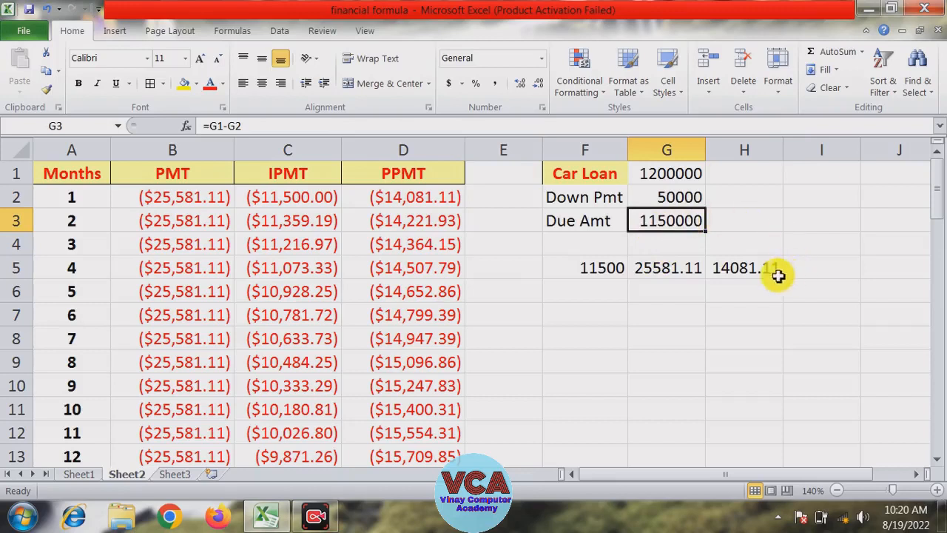
pyautogui.click(731, 268)
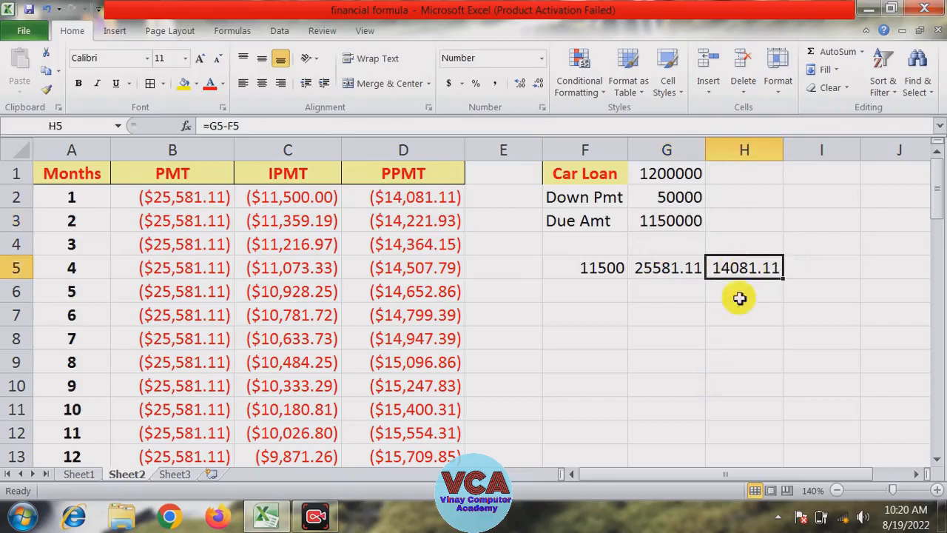
pyautogui.click(740, 229)
pyautogui.write('=')
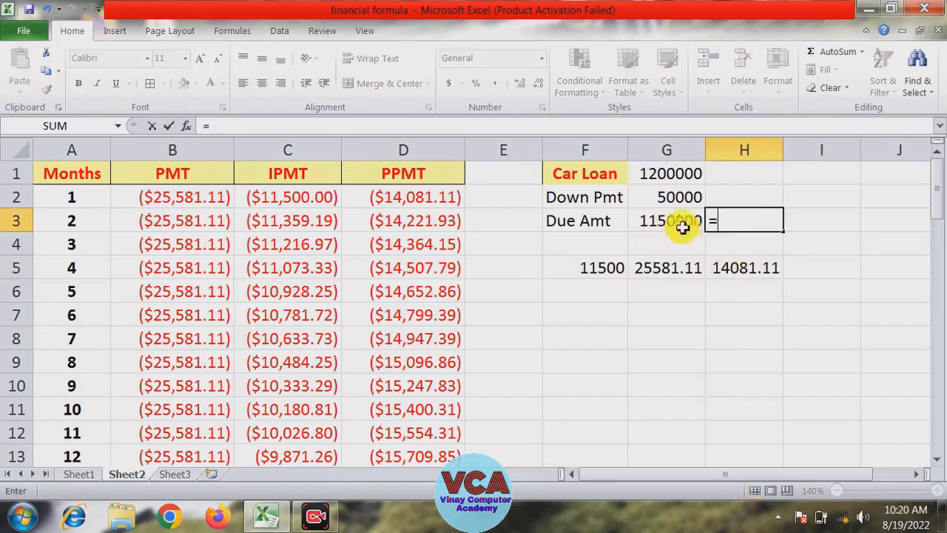
pyautogui.click(673, 231)
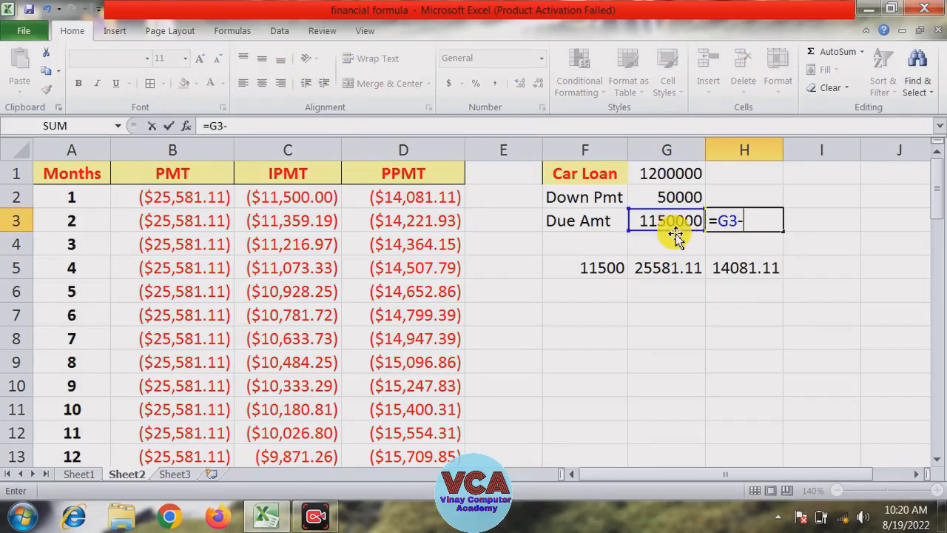
pyautogui.write('-')
pyautogui.click(738, 275)
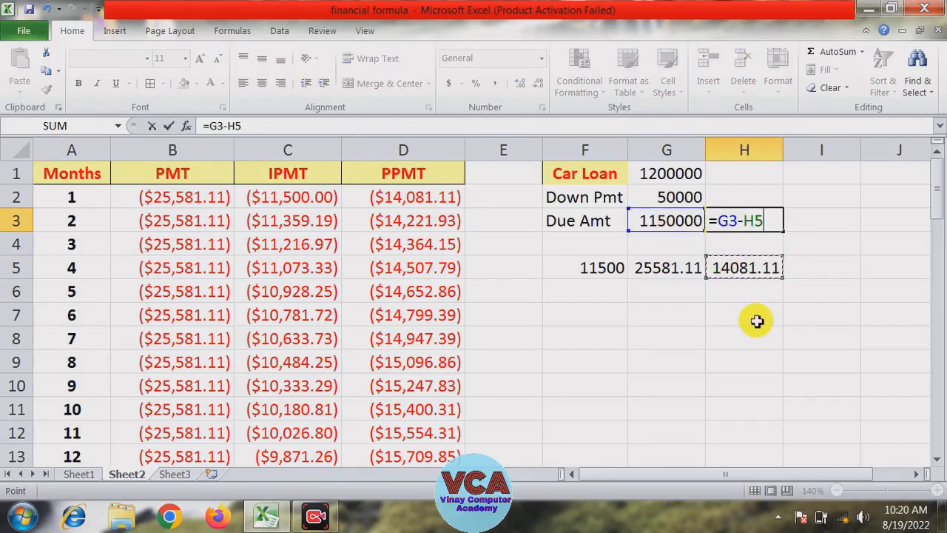
pyautogui.press('Return')
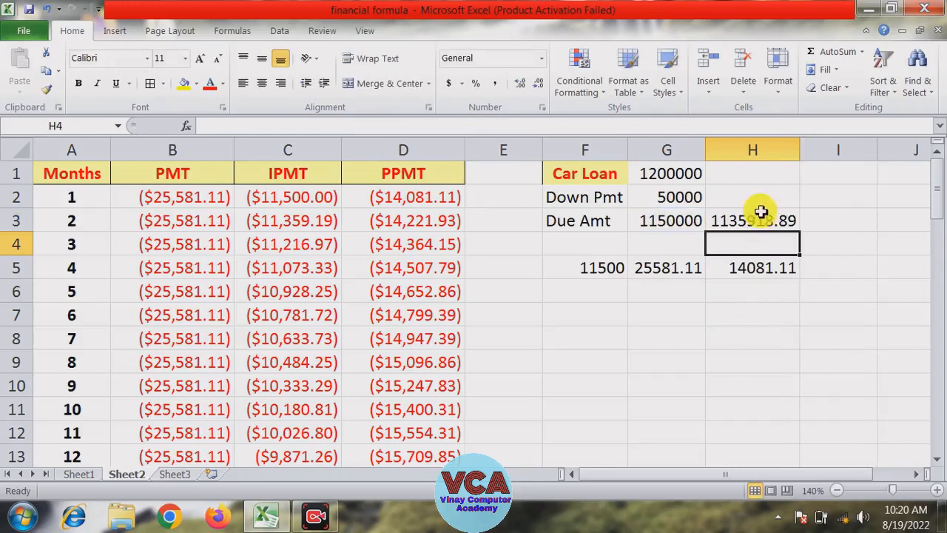
pyautogui.click(758, 215)
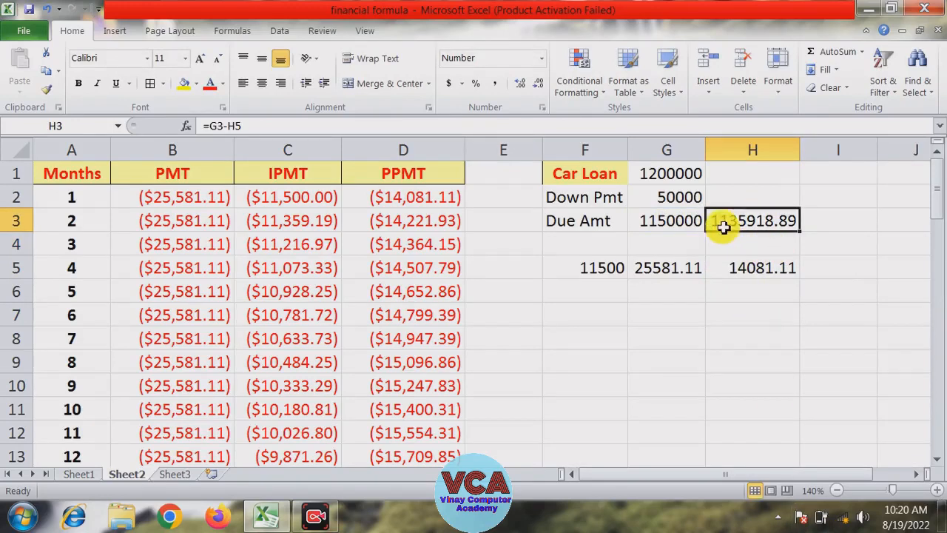
pyautogui.click(770, 244)
pyautogui.click(759, 222)
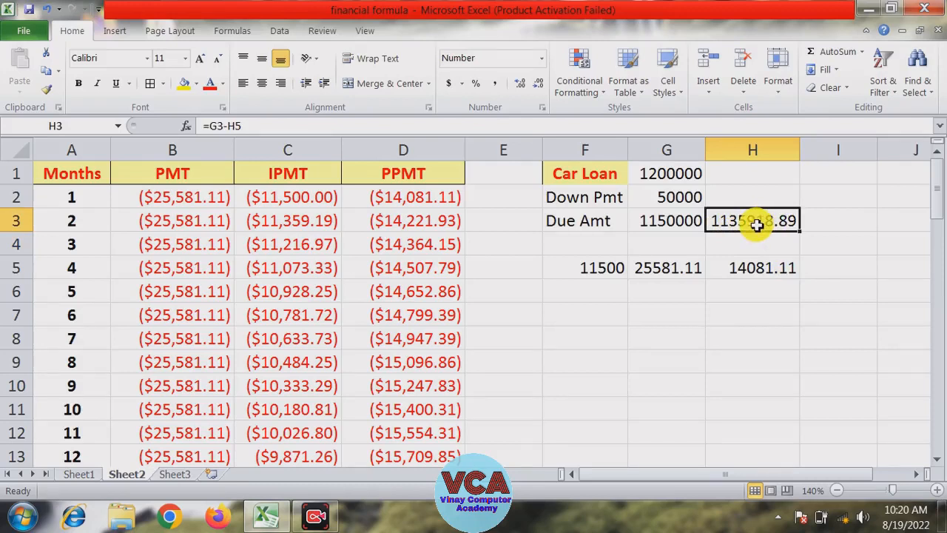
# - Calculate the second month's interest in F6 with =H3*1% and compare it with the IPMT value in C3
pyautogui.click(618, 292)
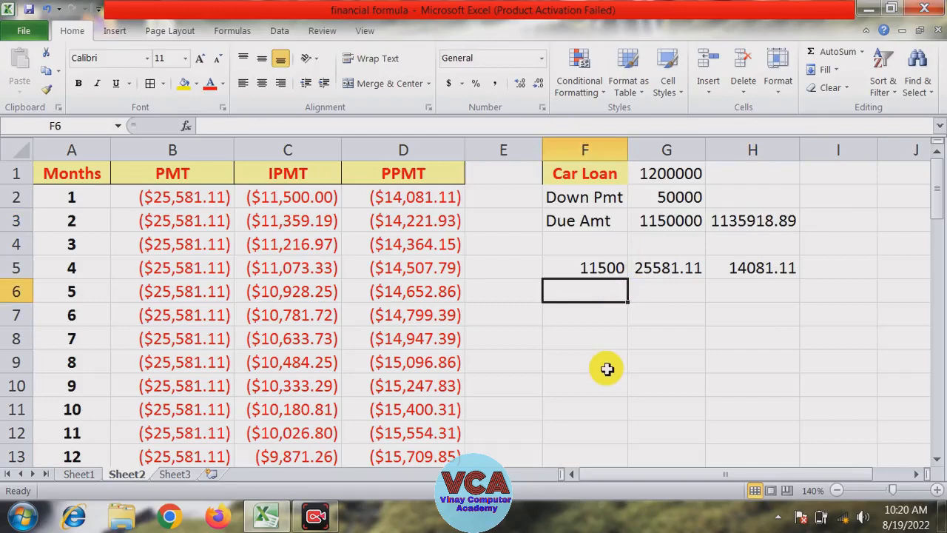
pyautogui.write('=')
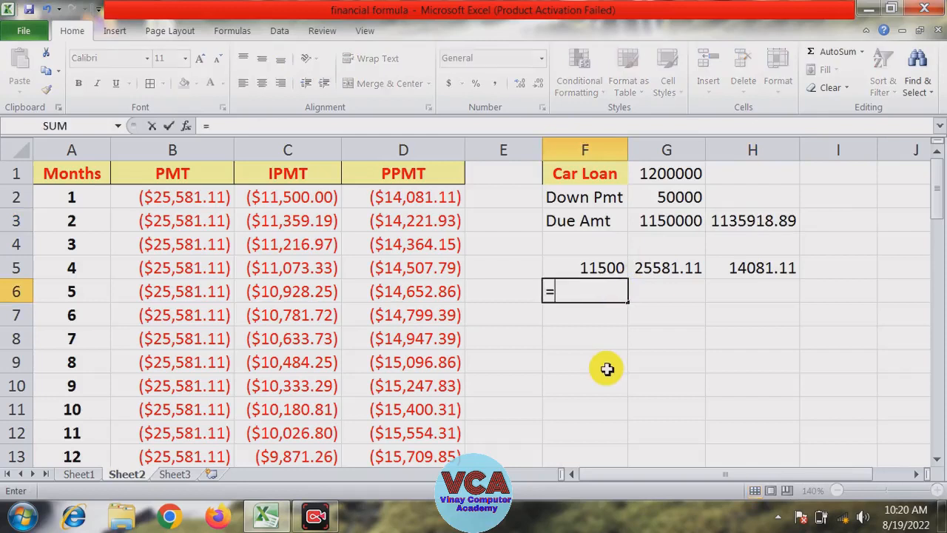
pyautogui.click(758, 221)
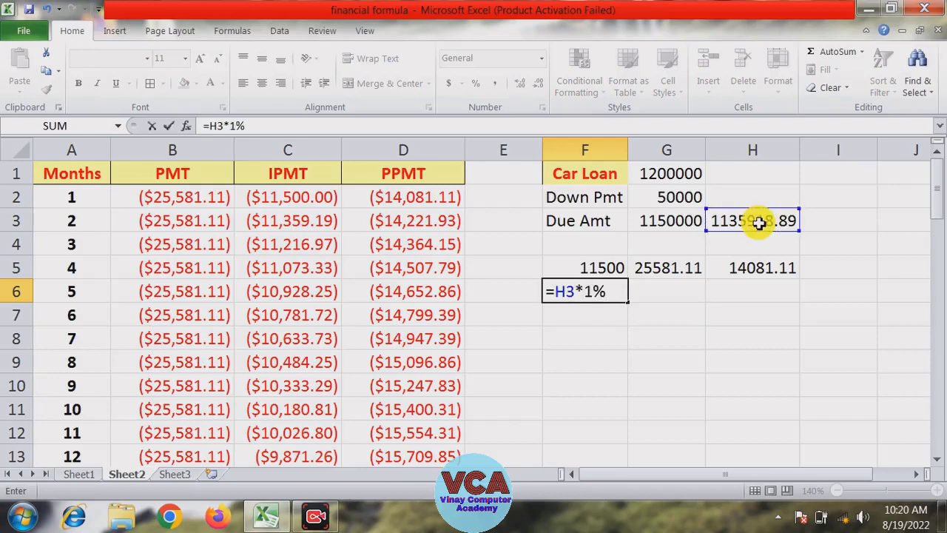
pyautogui.press('Return')
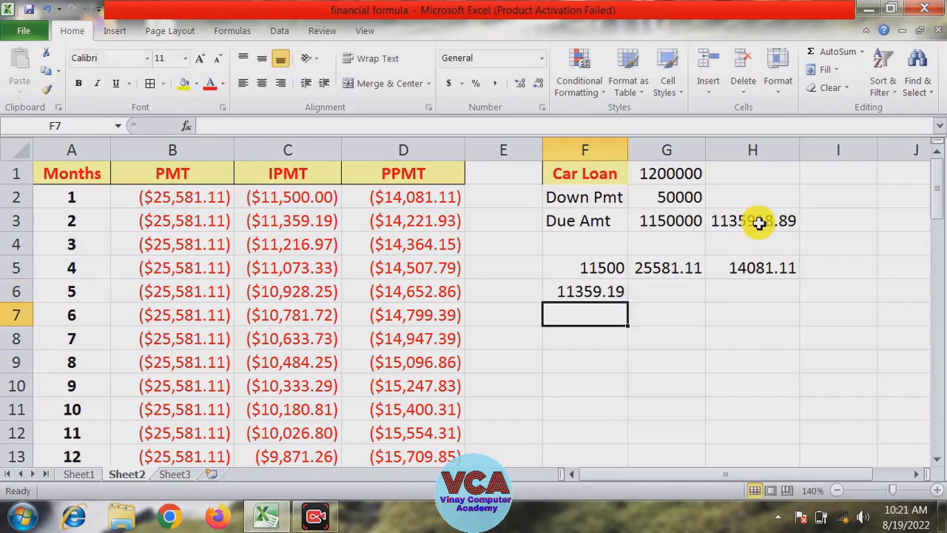
pyautogui.click(584, 293)
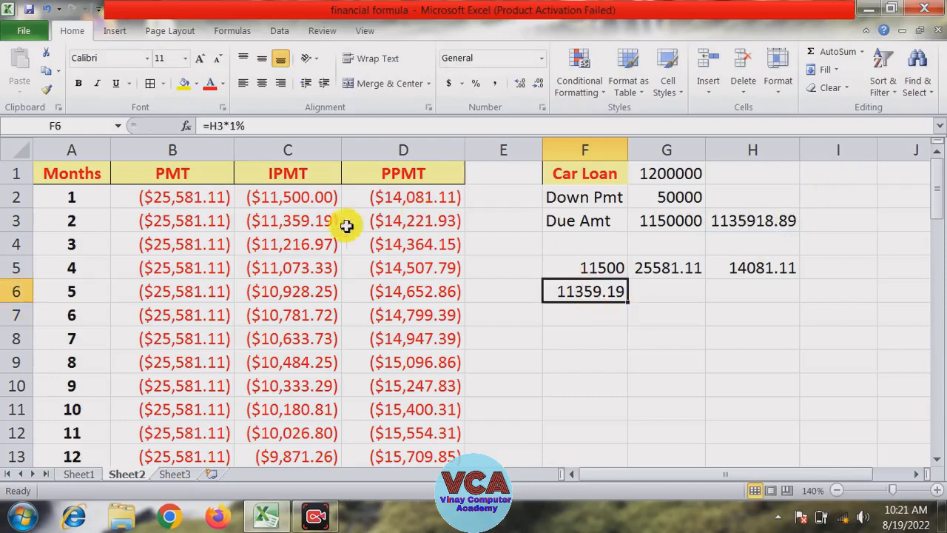
pyautogui.click(296, 222)
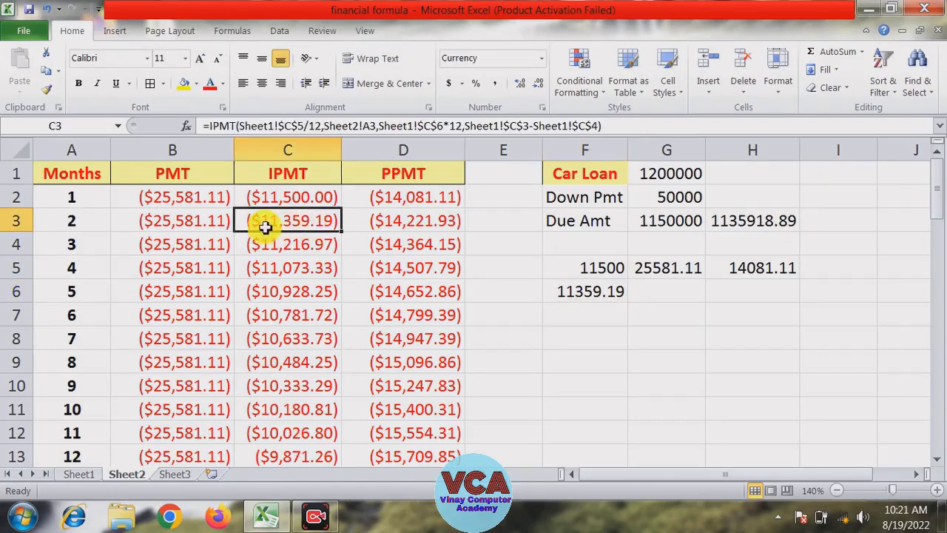
pyautogui.click(576, 292)
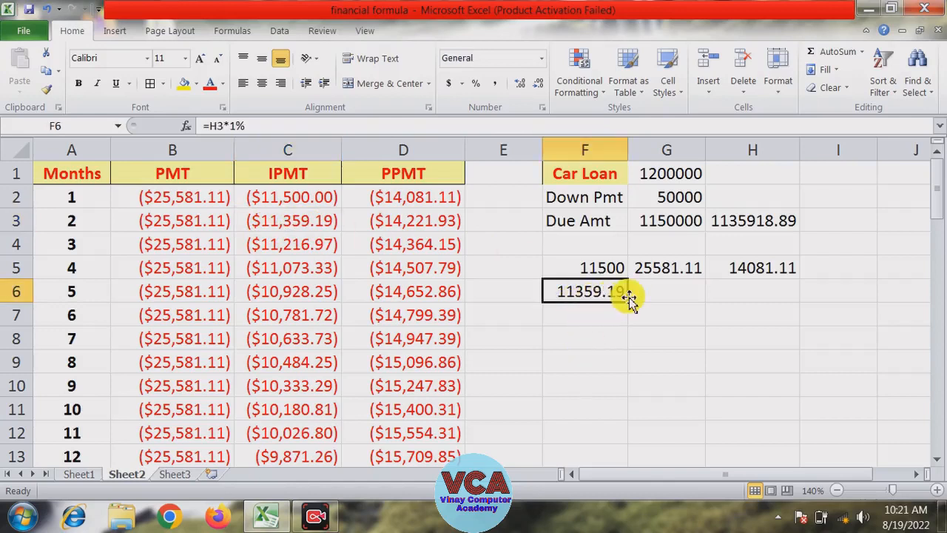
# - Check the installment in G5 against the PMT column and calculate the second month's principal in H6 with =G5-F6
pyautogui.click(681, 268)
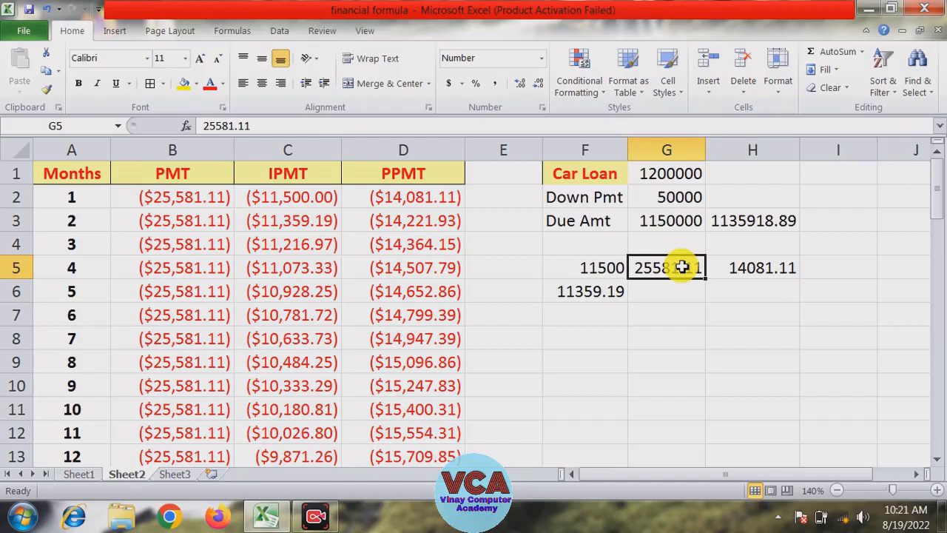
pyautogui.click(184, 175)
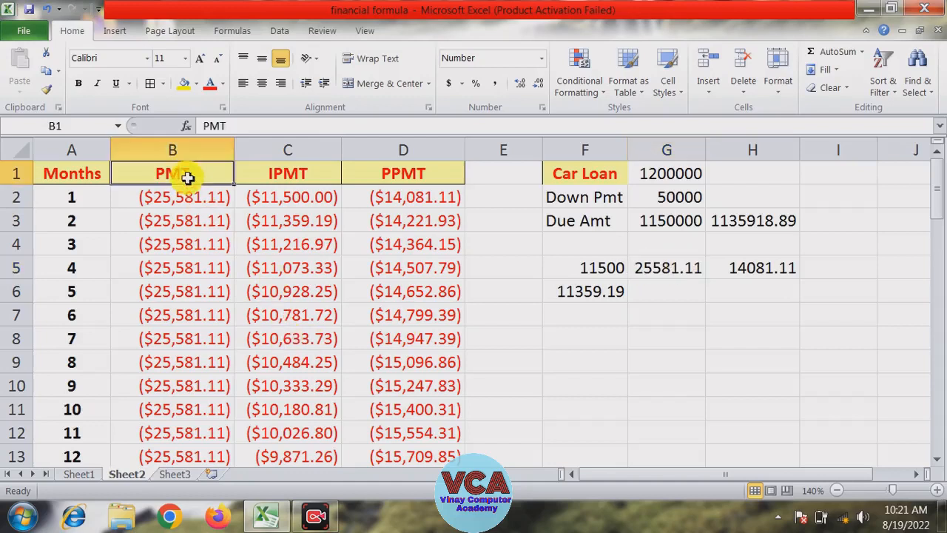
pyautogui.hotkey('ctrl', 'shift', 'Down')
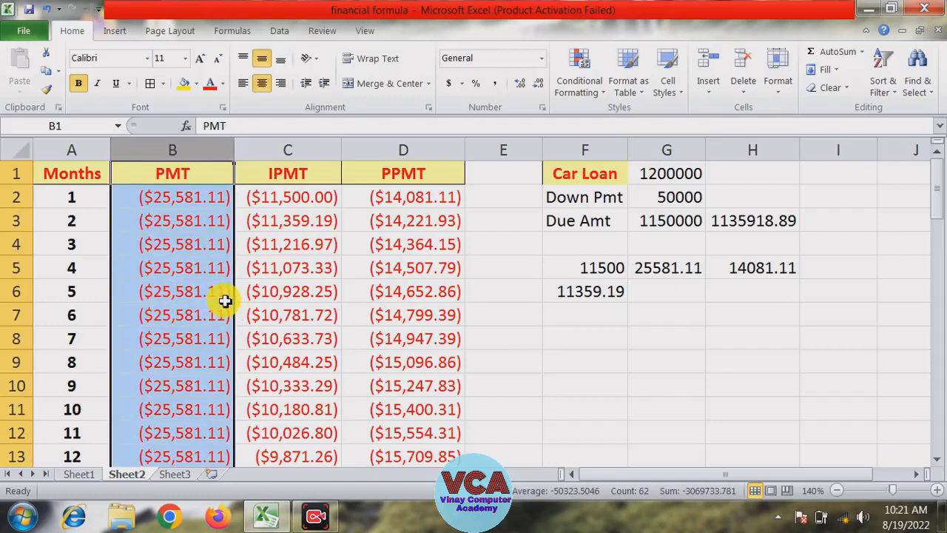
pyautogui.click(647, 309)
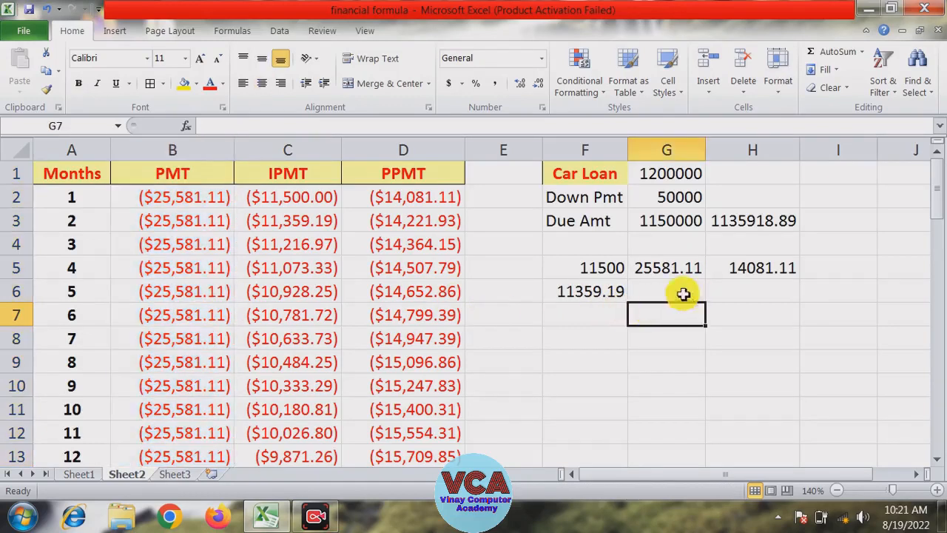
pyautogui.click(661, 268)
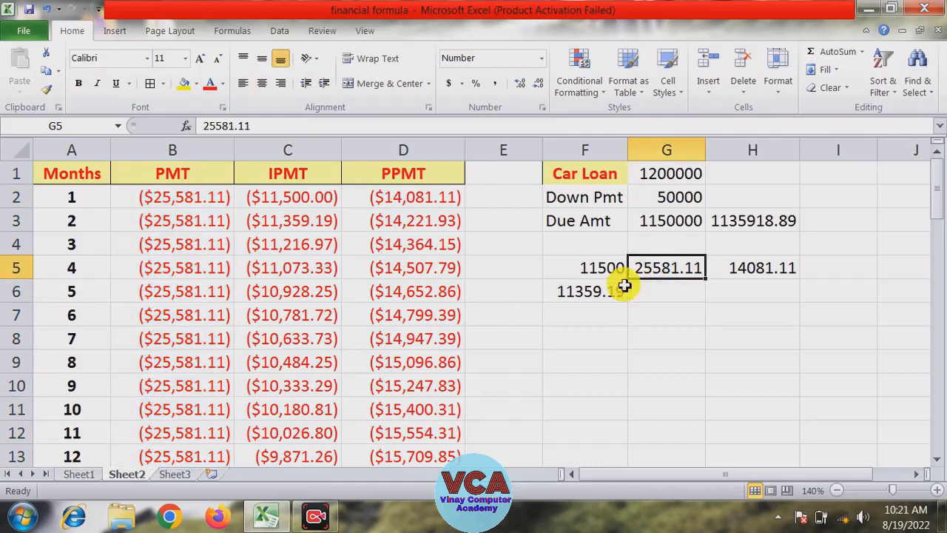
pyautogui.click(582, 292)
pyautogui.click(751, 295)
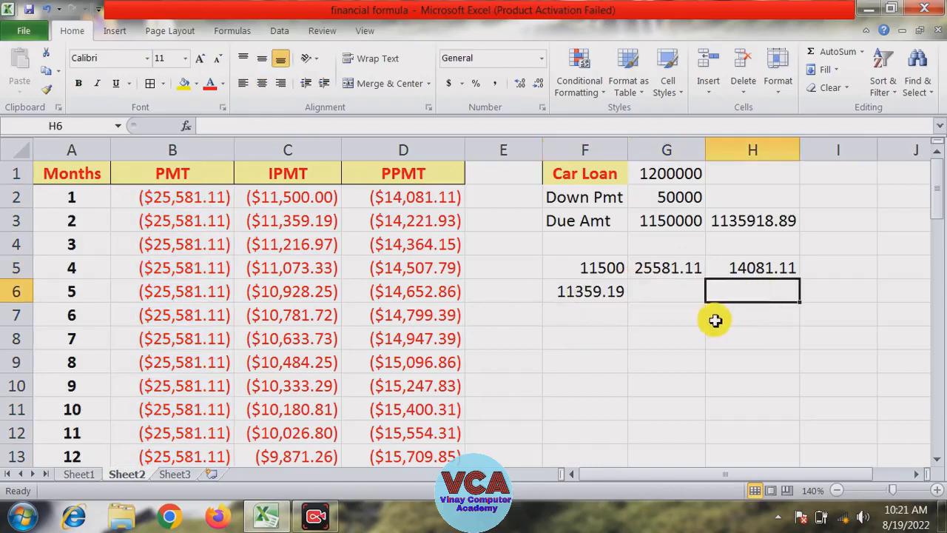
pyautogui.write('=')
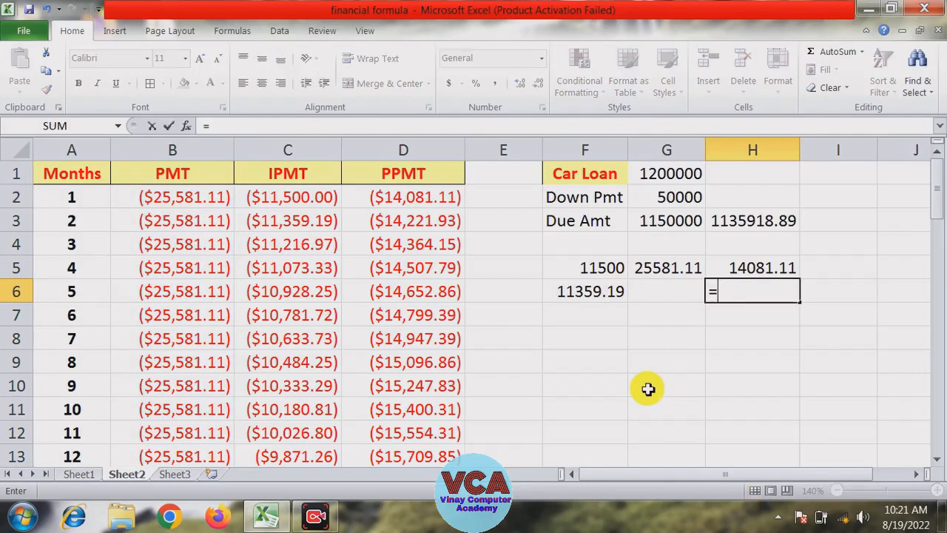
pyautogui.click(668, 267)
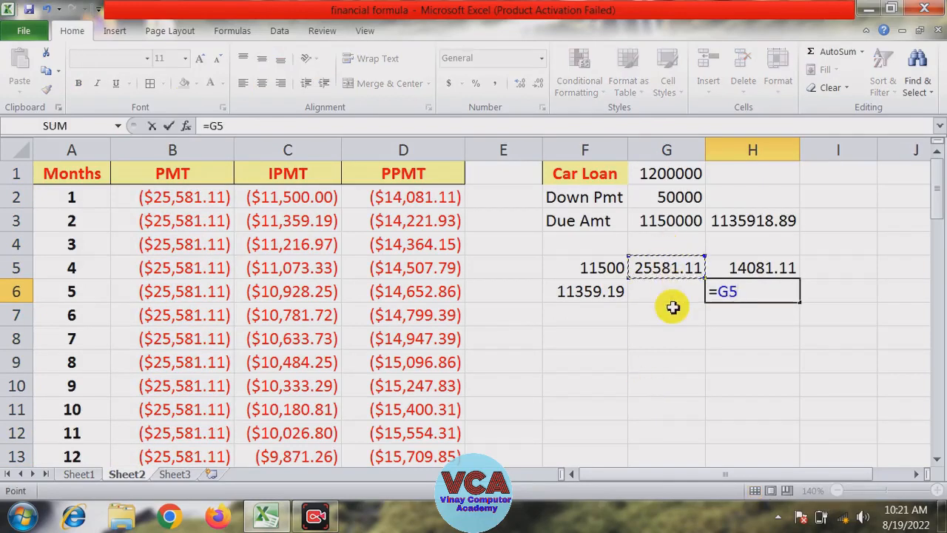
pyautogui.click(585, 294)
pyautogui.press('Return')
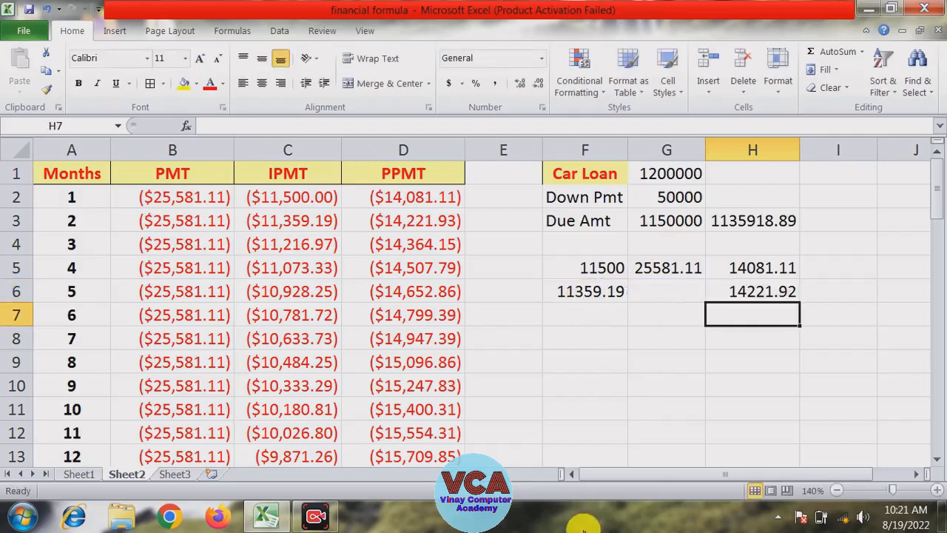
pyautogui.click(770, 292)
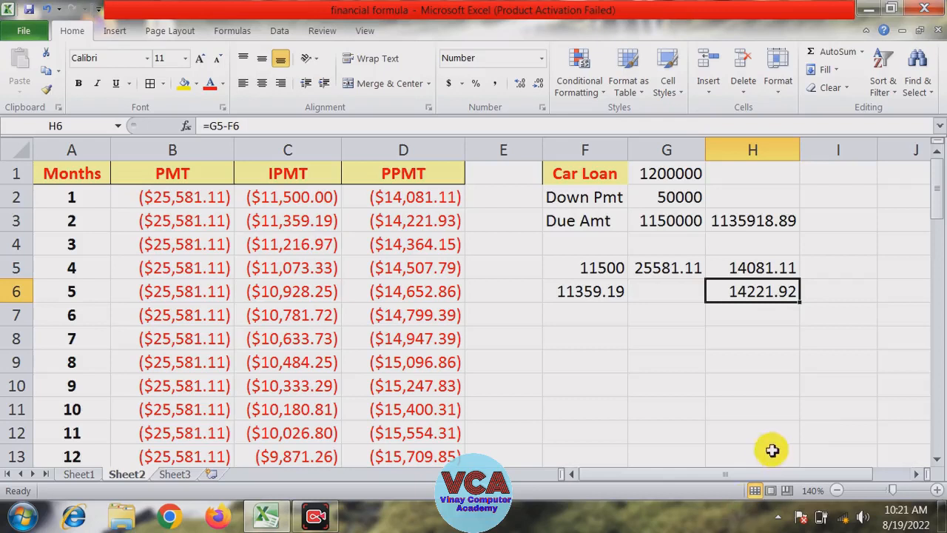
# - Calculate the remaining due amount after the second month in I3 by subtracting that month's principal with =H3-H6
pyautogui.click(742, 291)
pyautogui.click(834, 225)
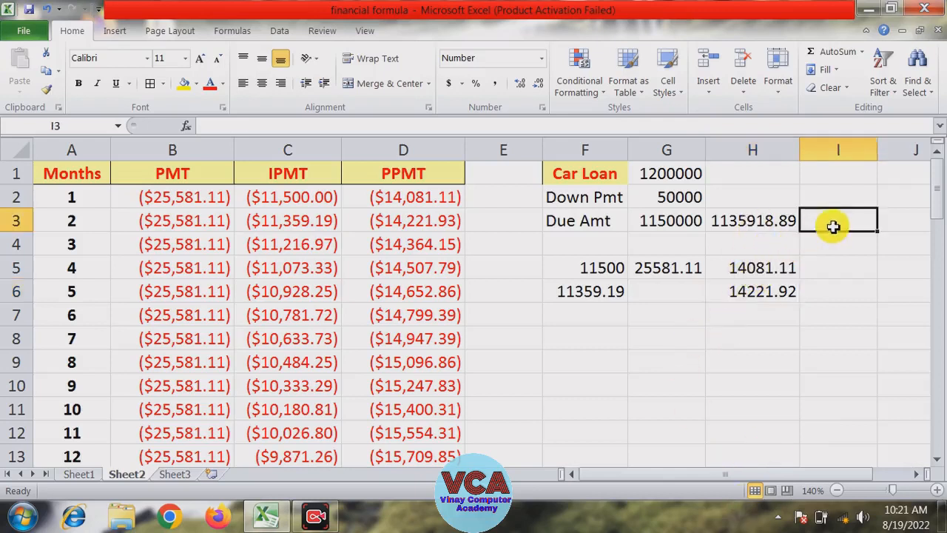
pyautogui.write('=')
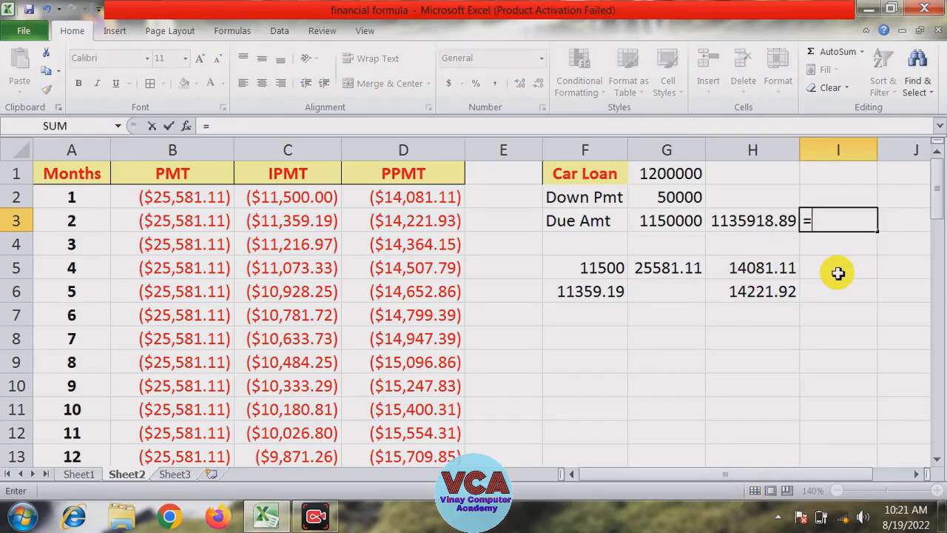
pyautogui.click(754, 225)
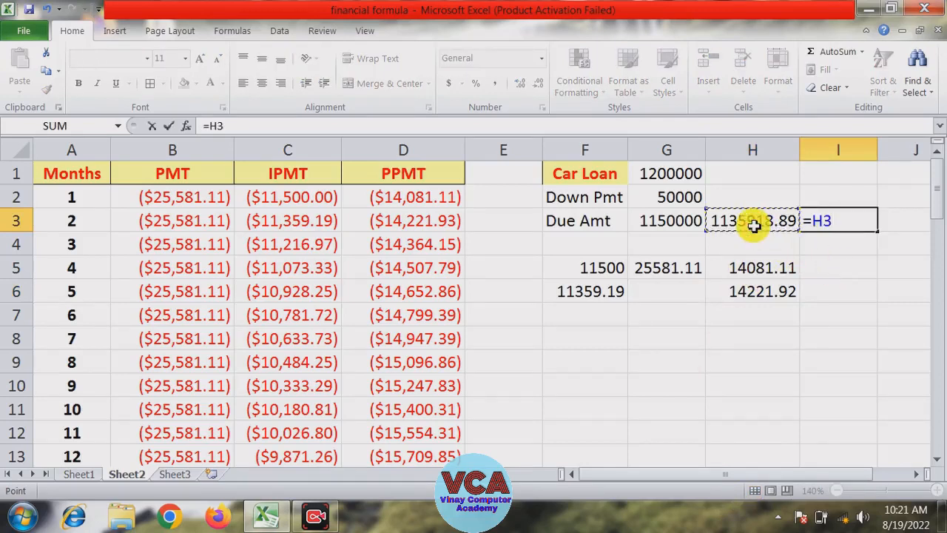
pyautogui.write('-')
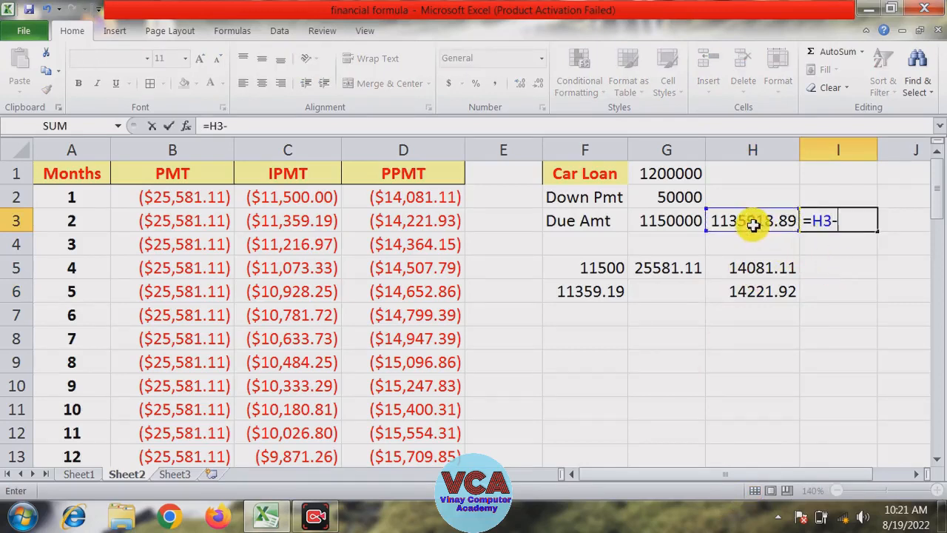
pyautogui.click(752, 296)
pyautogui.press('Return')
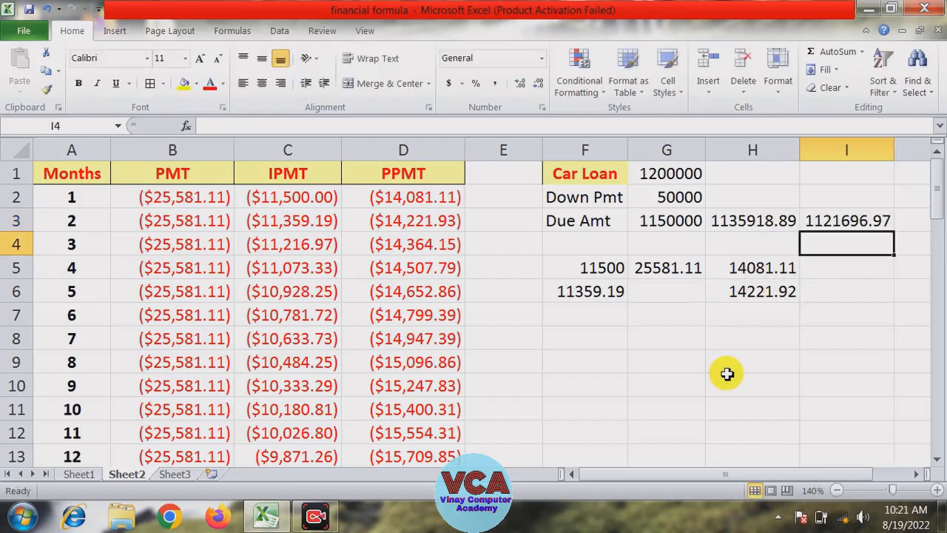
# - Calculate the third month's interest in F7 with =I3*1% and compare it with the IPMT value in C4
pyautogui.click(832, 222)
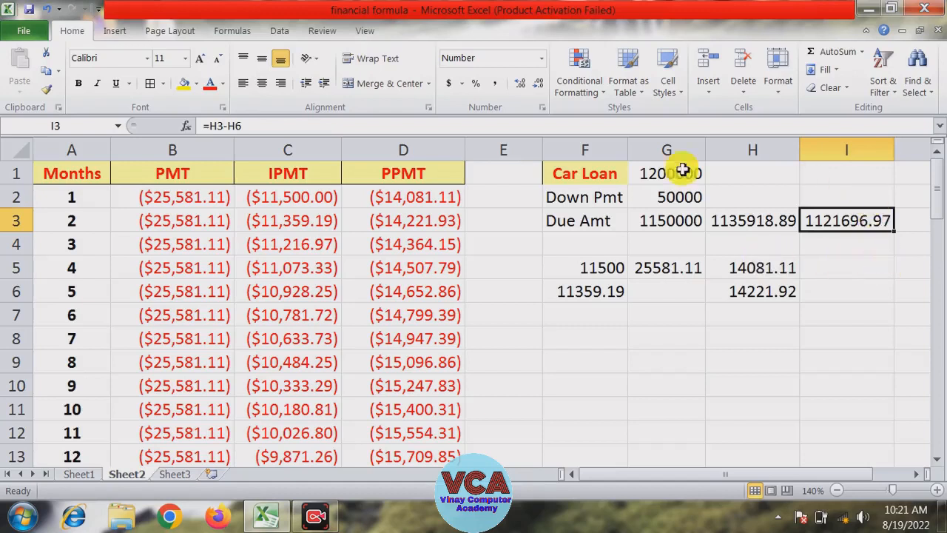
pyautogui.click(592, 321)
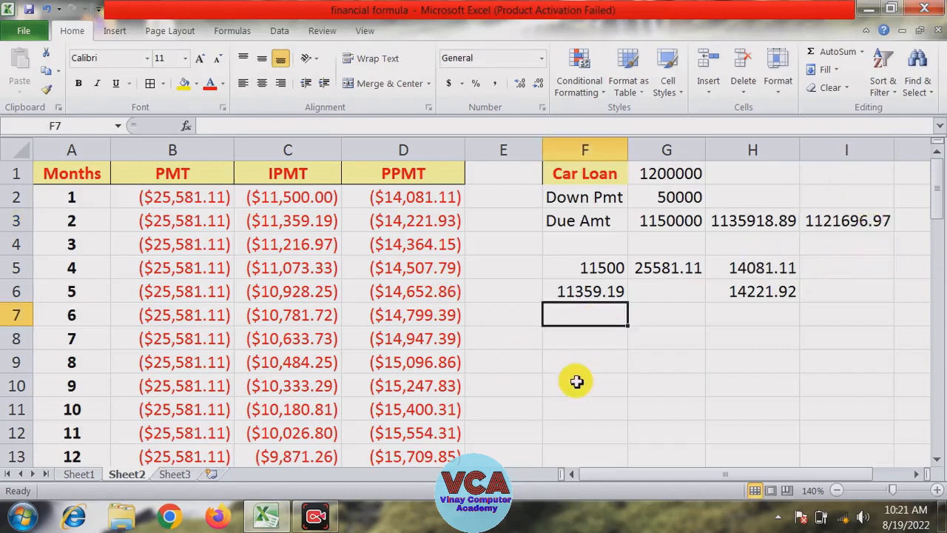
pyautogui.write('=')
pyautogui.click(877, 221)
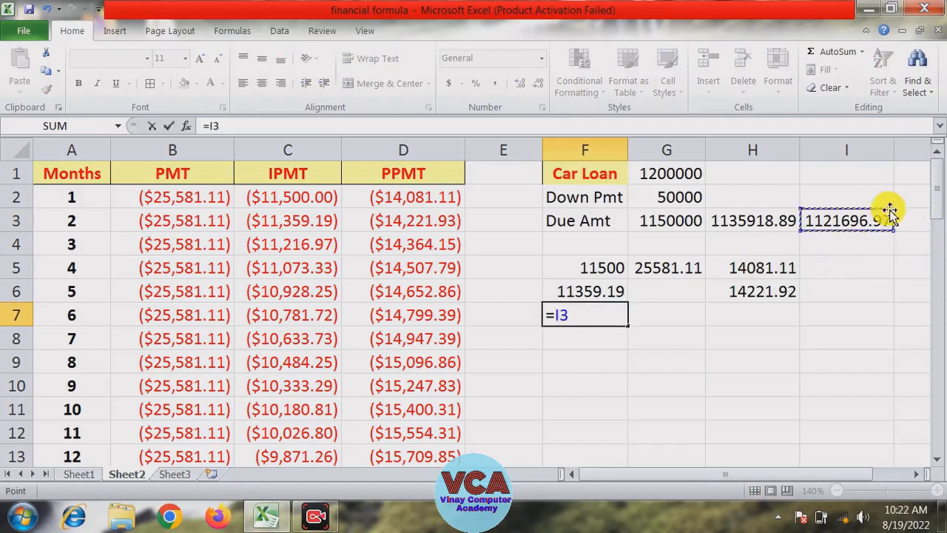
pyautogui.write('*1%')
pyautogui.press('Return')
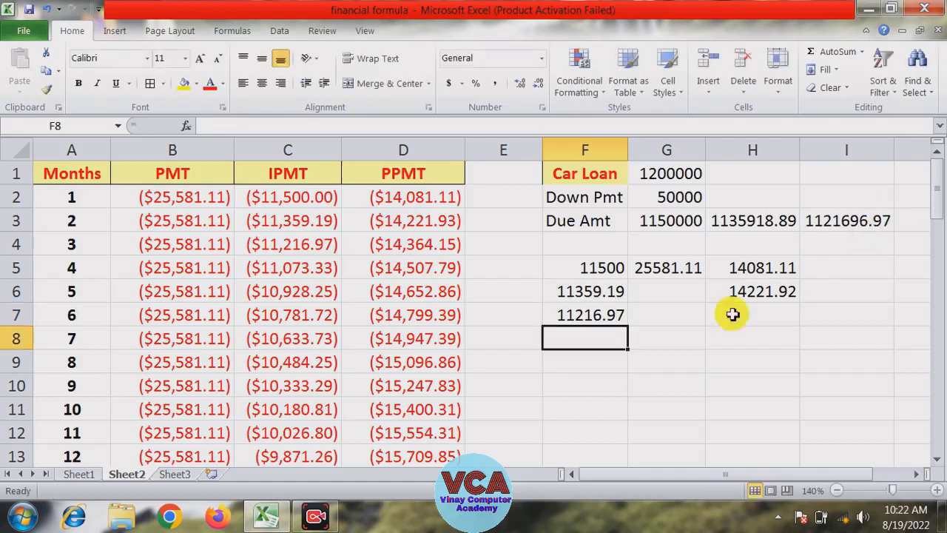
pyautogui.click(573, 320)
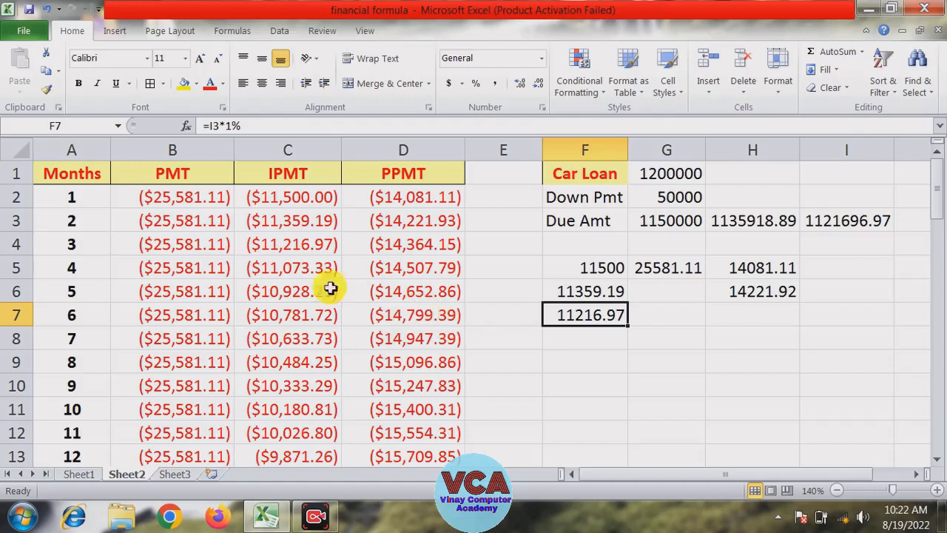
pyautogui.moveTo(104, 244); pyautogui.dragTo(284, 253)
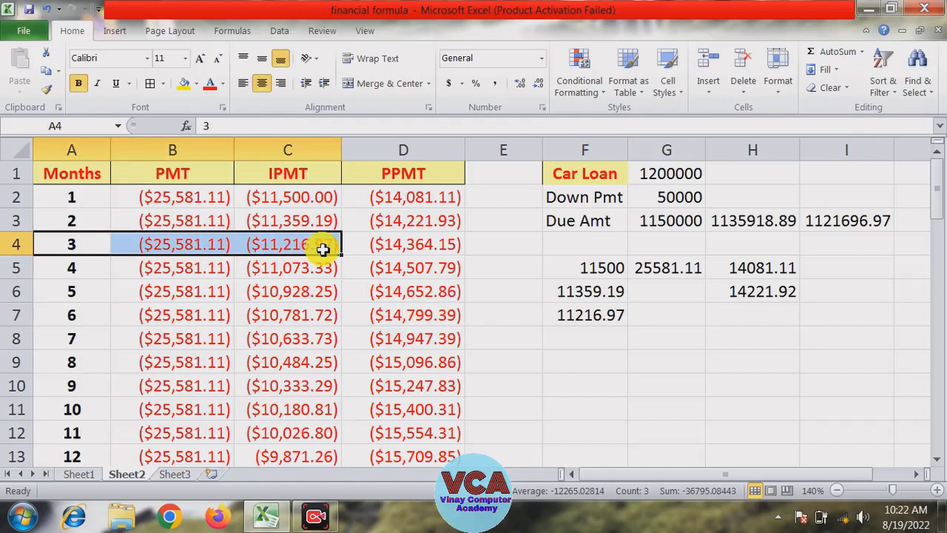
# - Calculate the third month's principal in H7 by subtracting its interest from the installment with =G5-F7
pyautogui.click(746, 314)
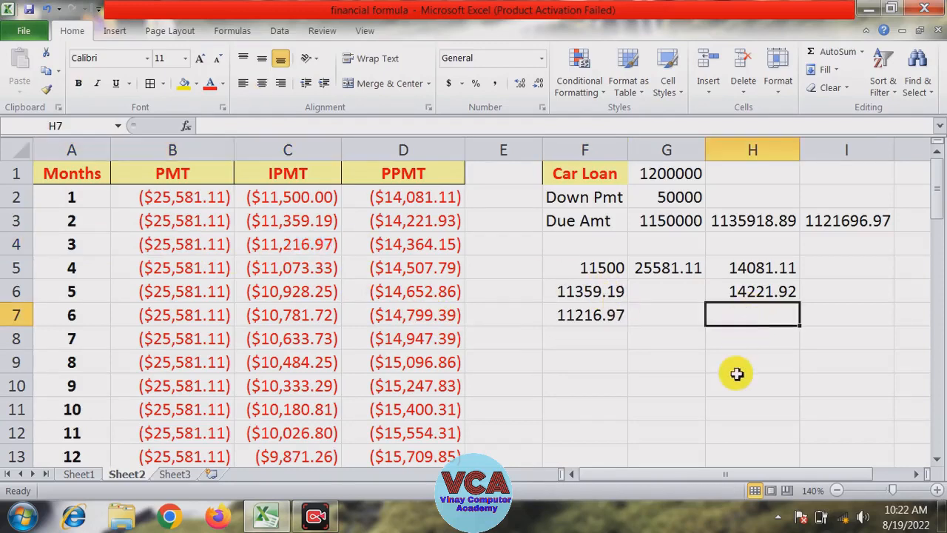
pyautogui.write('=')
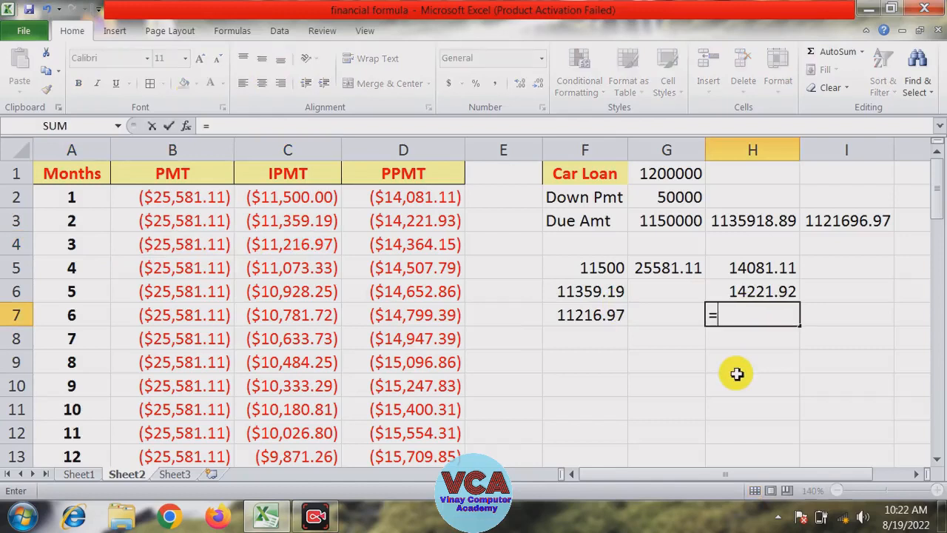
pyautogui.click(666, 268)
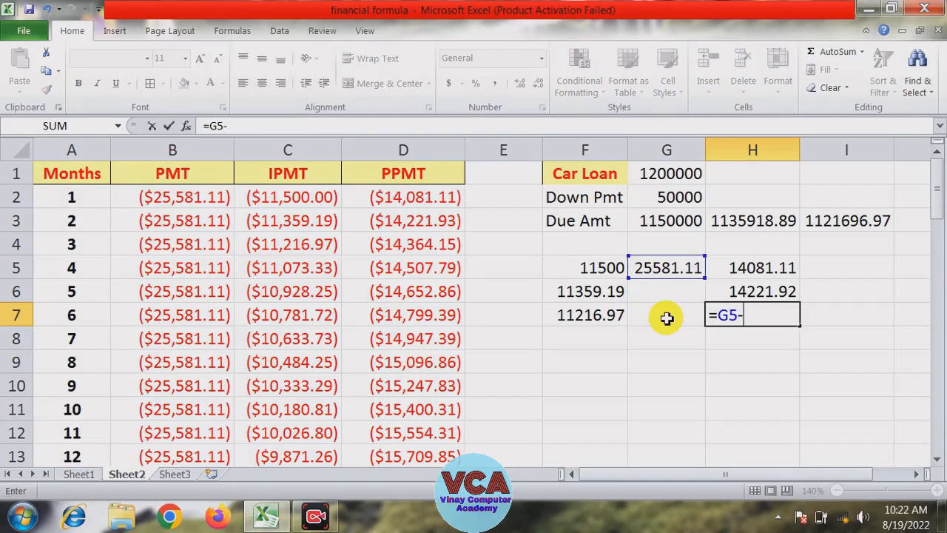
pyautogui.click(614, 314)
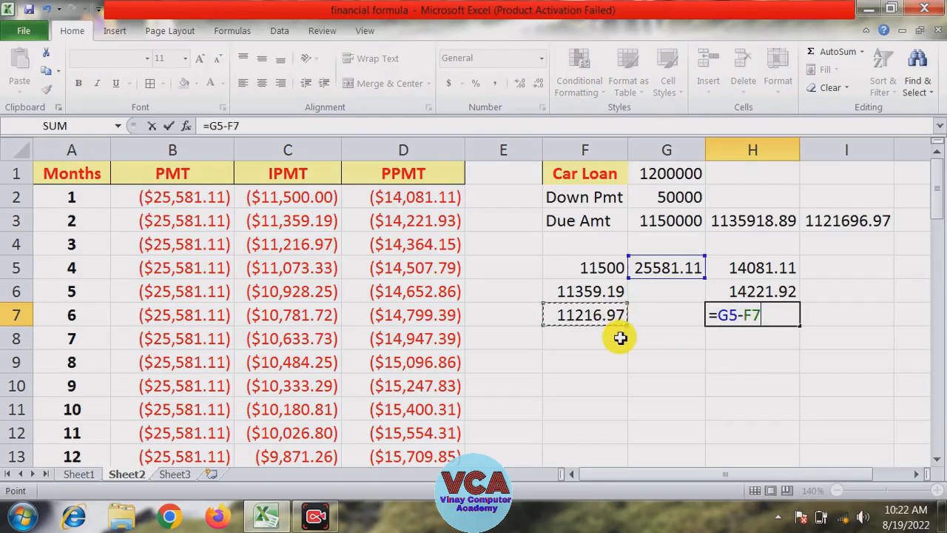
pyautogui.press('Return')
# - Compare the third month's principal in H7 with the PPMT value in D4 and review the remaining due amount in I3
pyautogui.click(763, 314)
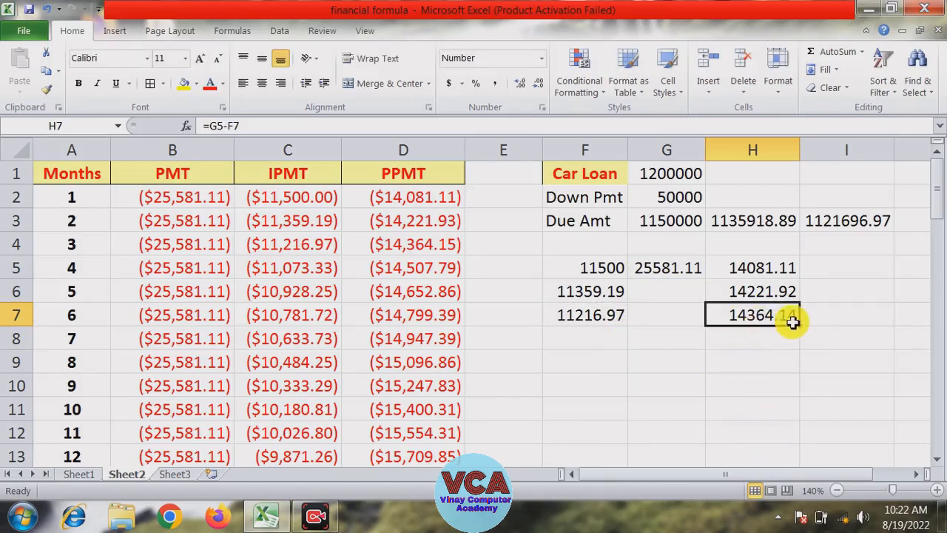
pyautogui.click(415, 246)
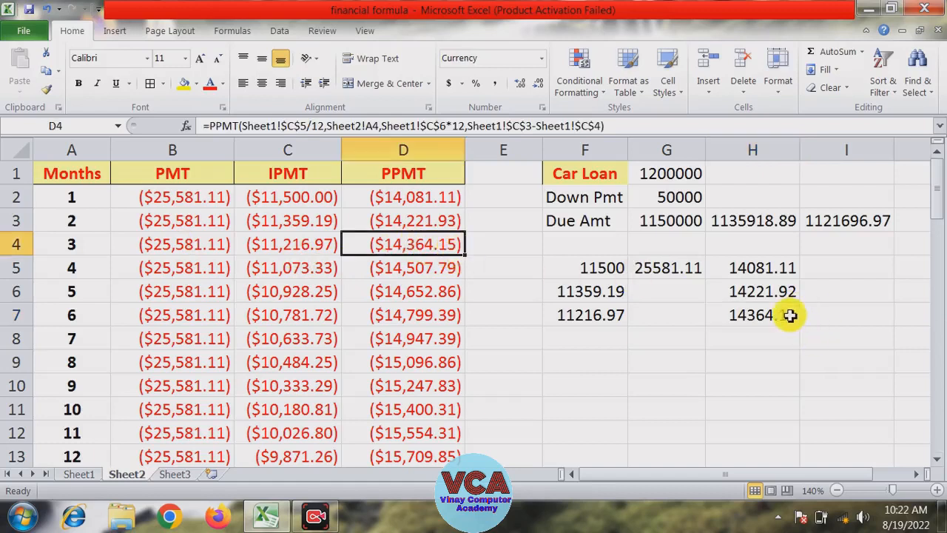
pyautogui.click(791, 319)
pyautogui.click(425, 252)
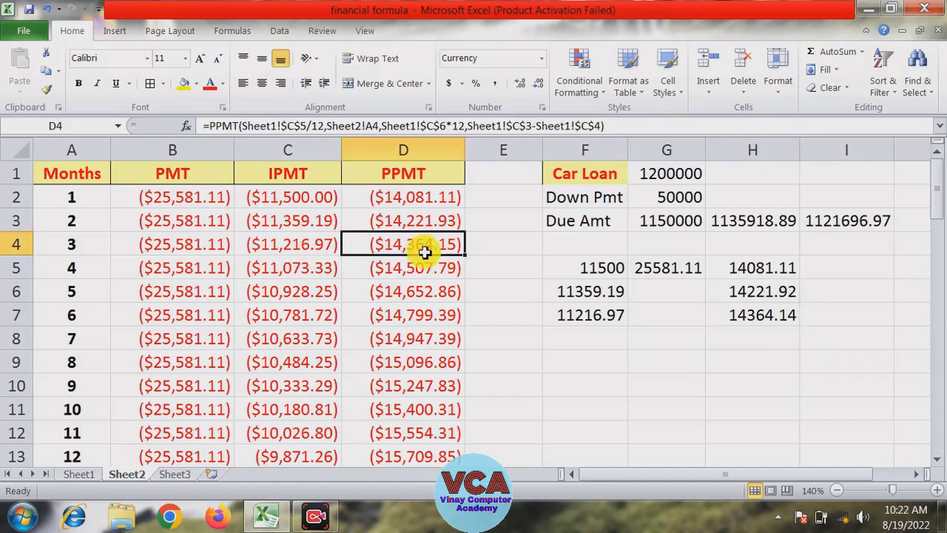
pyautogui.click(737, 388)
pyautogui.click(755, 317)
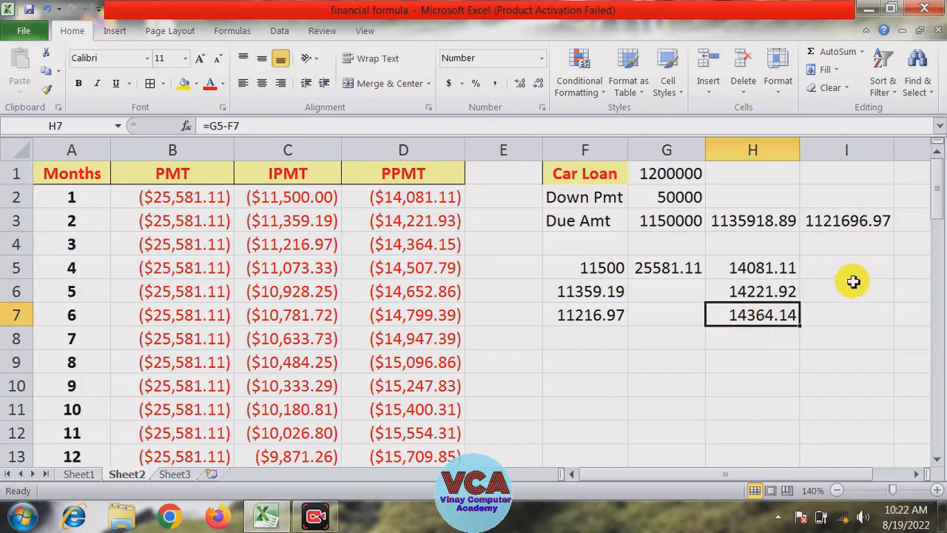
pyautogui.click(841, 224)
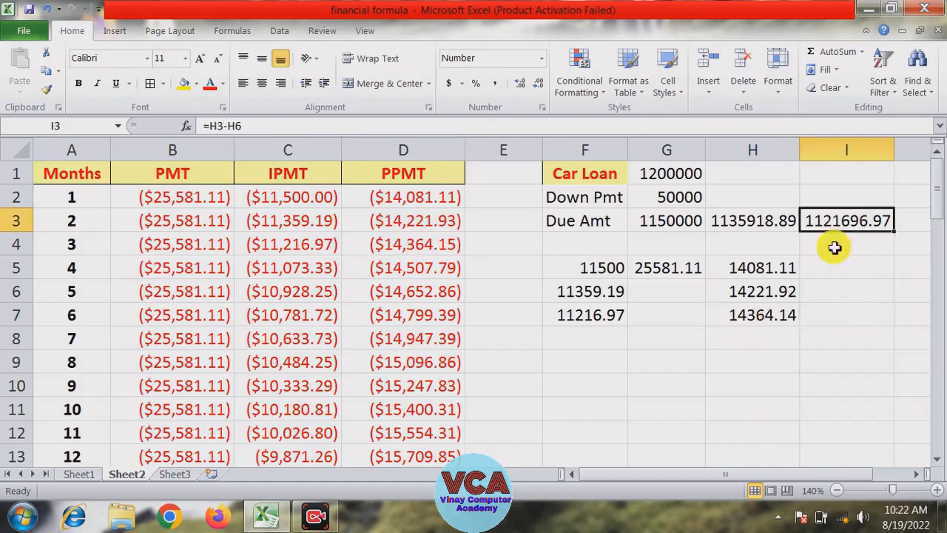
pyautogui.click(777, 315)
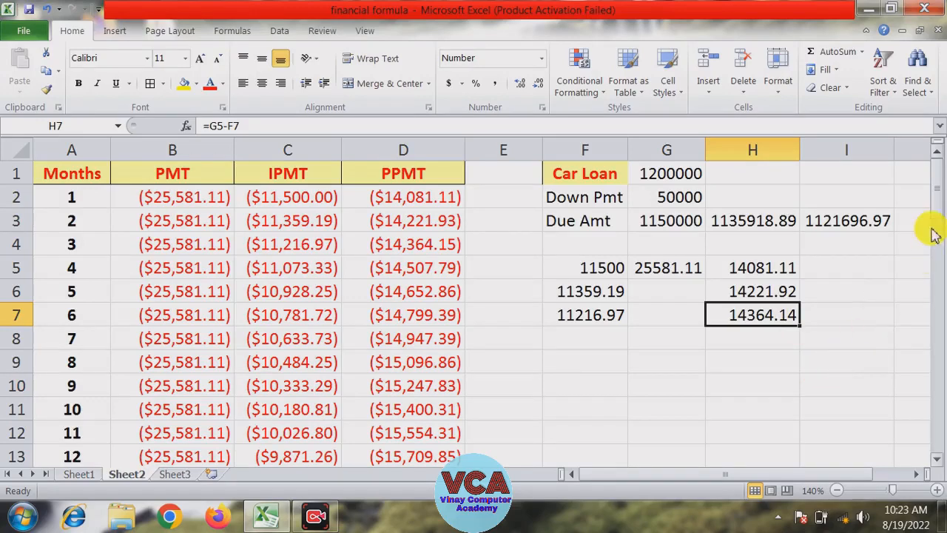
# - Make the PMT, IPMT and PPMT totals in B62:D62 bold and widen column C slightly to fit its total
pyautogui.moveTo(934, 215); pyautogui.dragTo(903, 450)
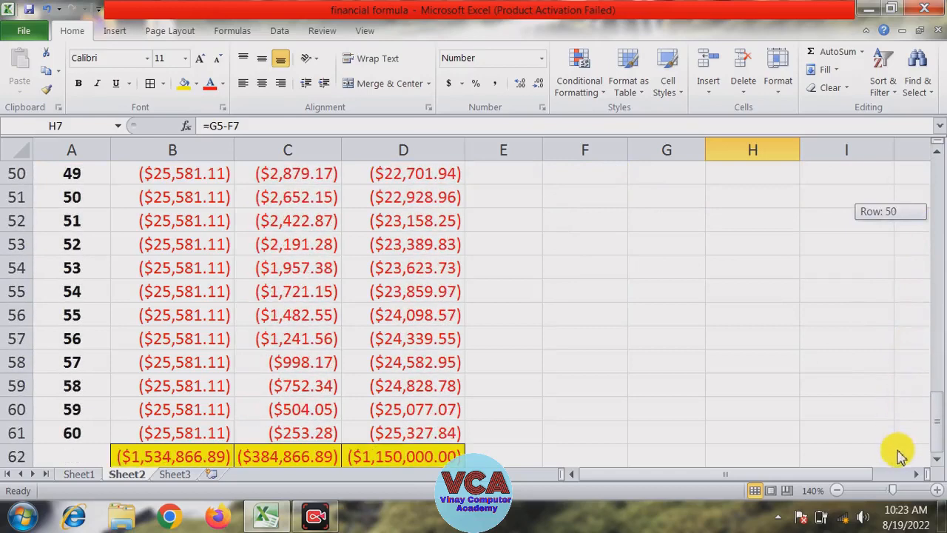
pyautogui.click(421, 455)
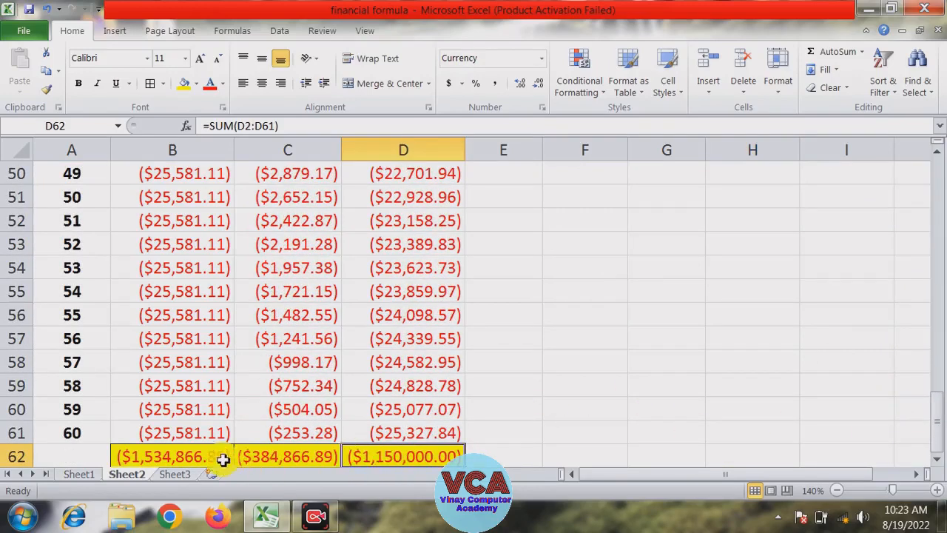
pyautogui.moveTo(218, 457); pyautogui.dragTo(414, 461)
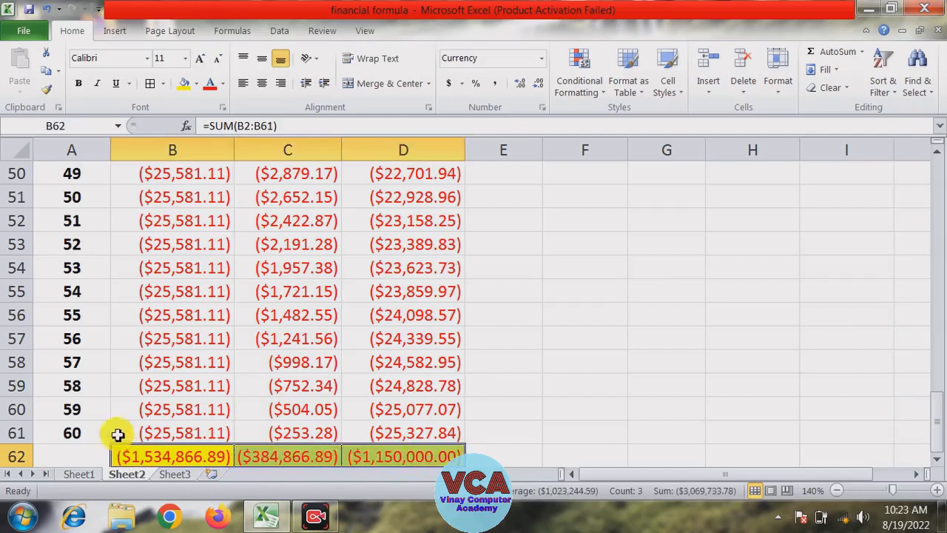
pyautogui.click(78, 83)
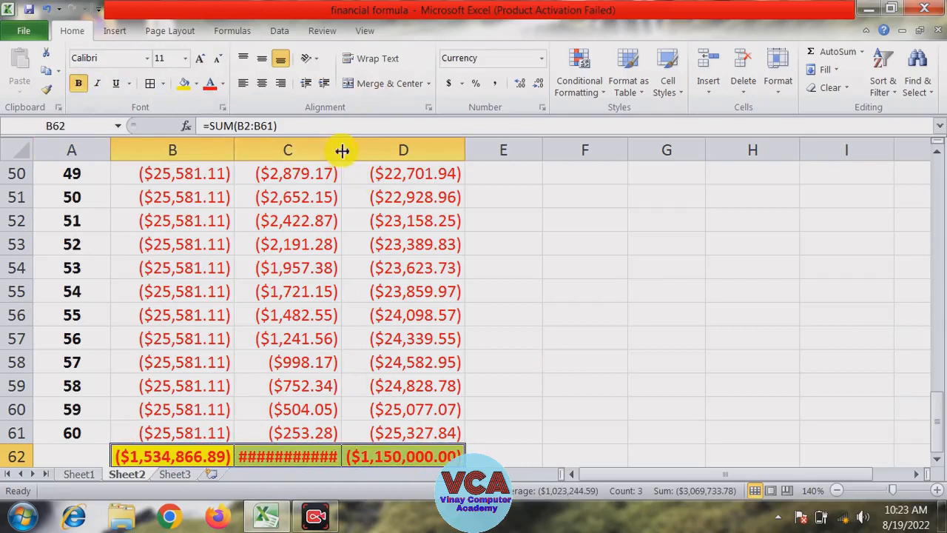
pyautogui.moveTo(341, 151); pyautogui.dragTo(343, 151)
pyautogui.click(535, 245)
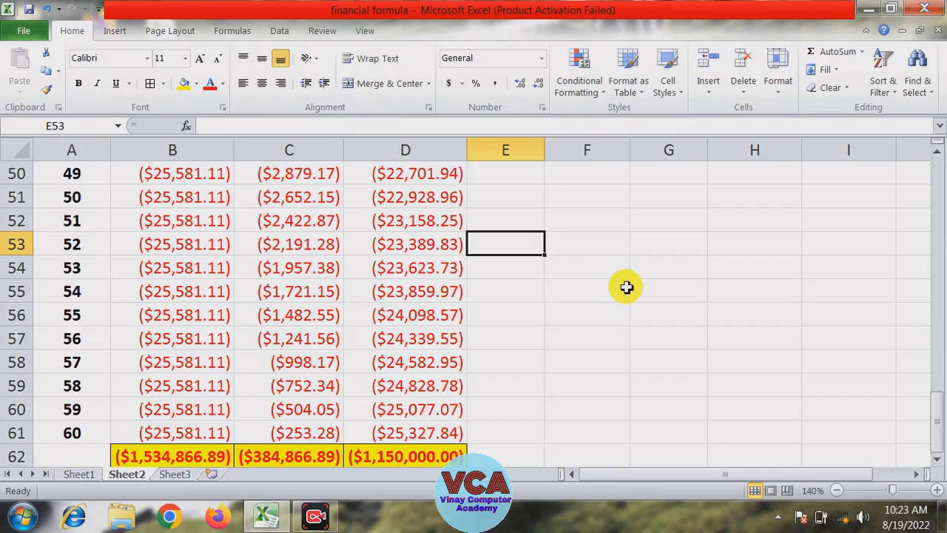
pyautogui.moveTo(938, 415); pyautogui.dragTo(939, 185)
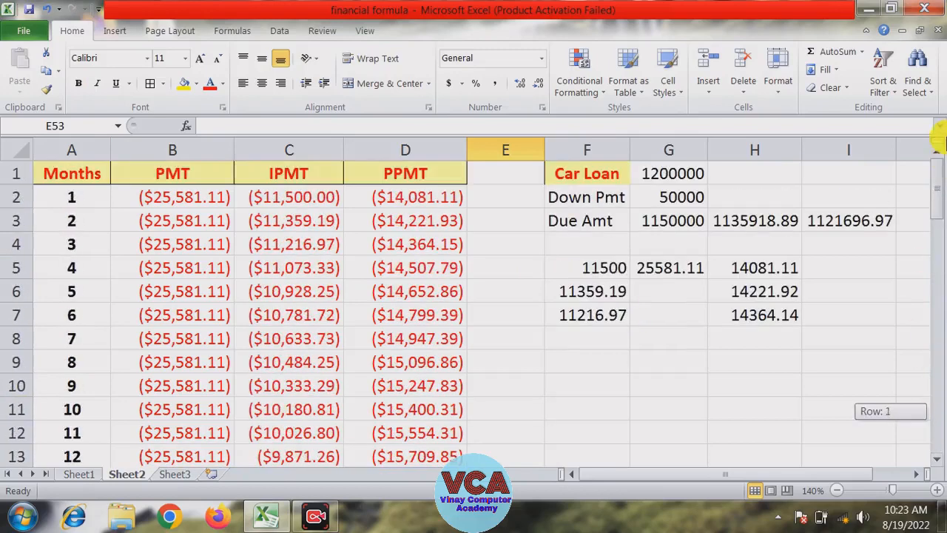